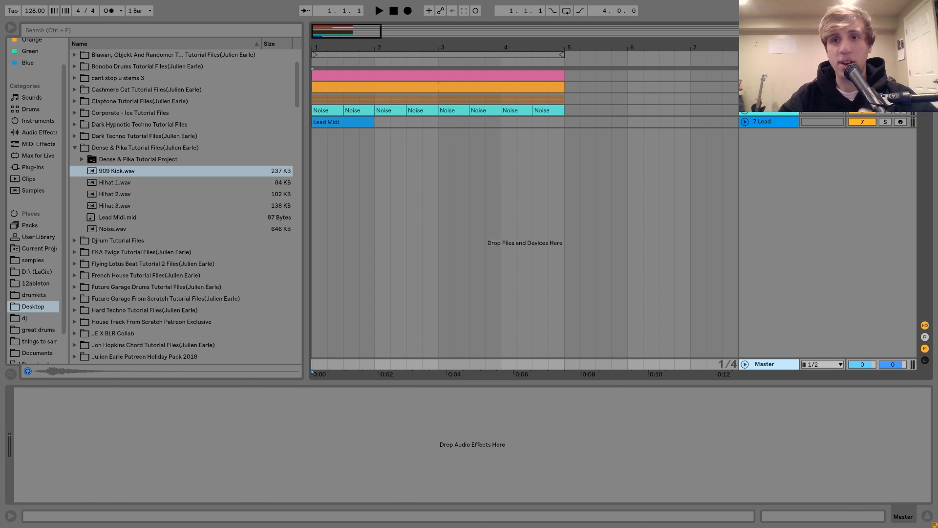
# Unfold the kick track and play its clip looped from 1.1.1 to 5.1.1, stopping after a short listen
pyautogui.click(765, 75)
pyautogui.click(744, 75)
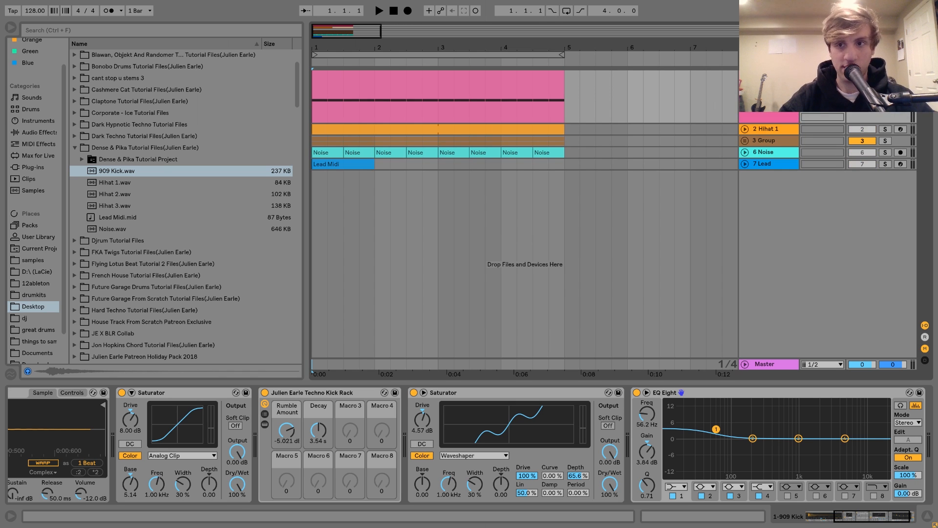
pyautogui.press('space')
pyautogui.click(485, 87)
pyautogui.hotkey('ctrl', 'l')
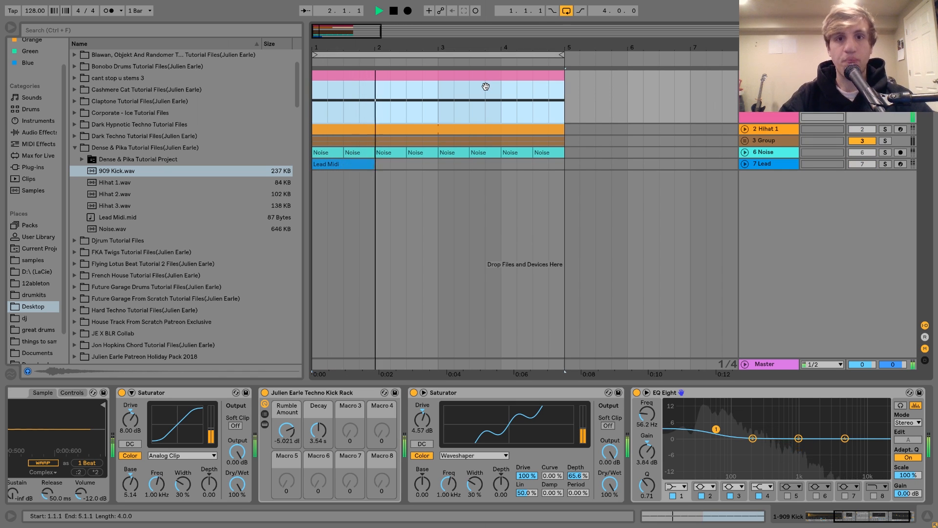
pyautogui.press('space')
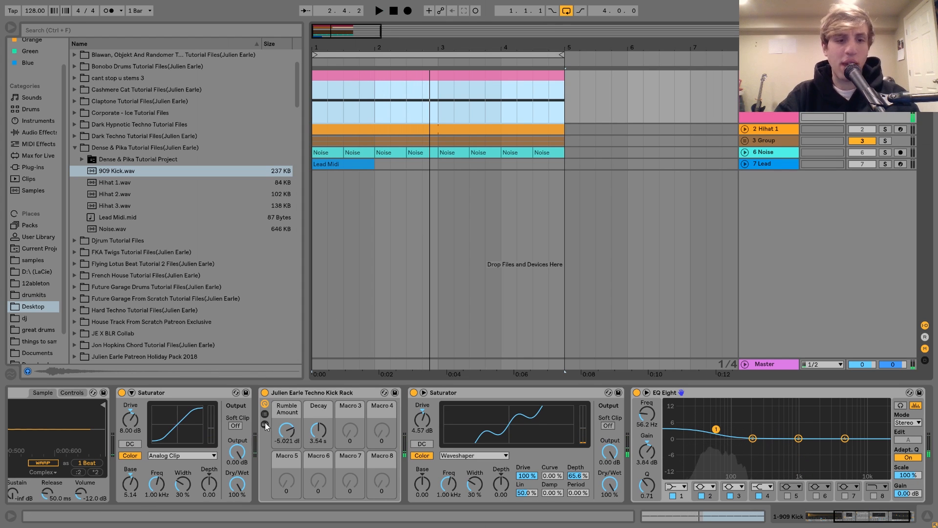
# Review the start of the kick's device chain and audition the source sample 909 Kick.wav
pyautogui.scroll(5, 364, 430)
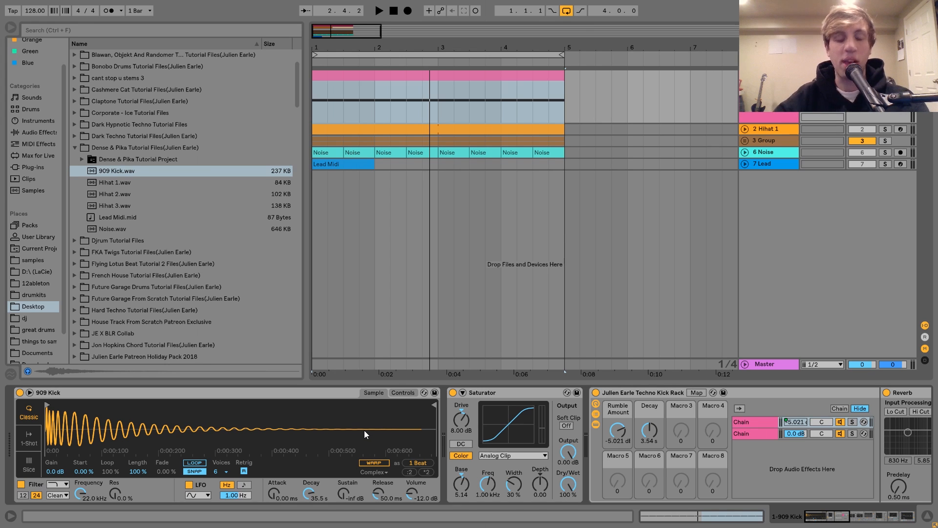
pyautogui.hscroll(5, 365, 430)
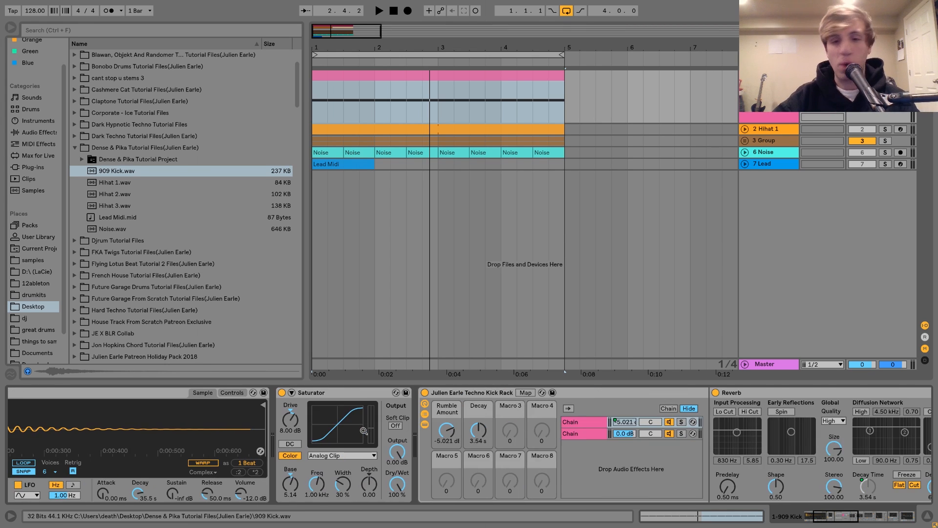
pyautogui.hscroll(-5, 364, 431)
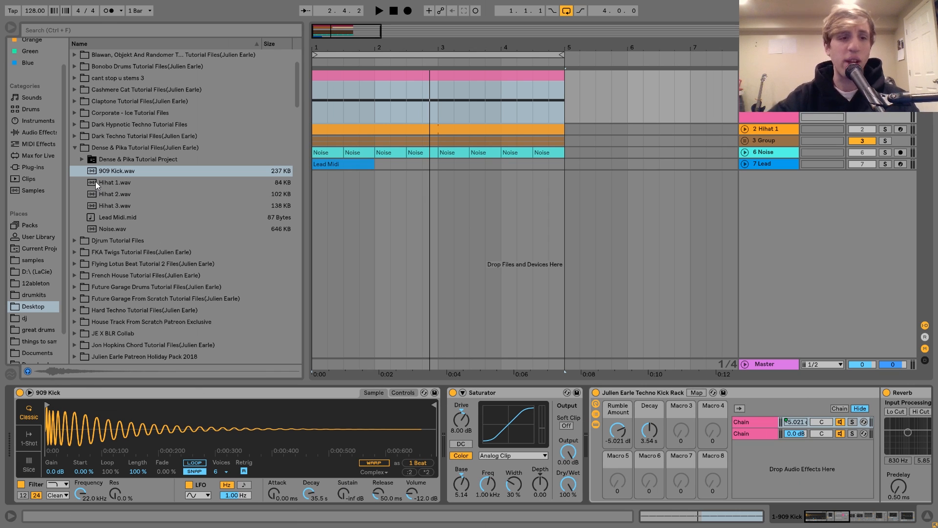
pyautogui.click(110, 171)
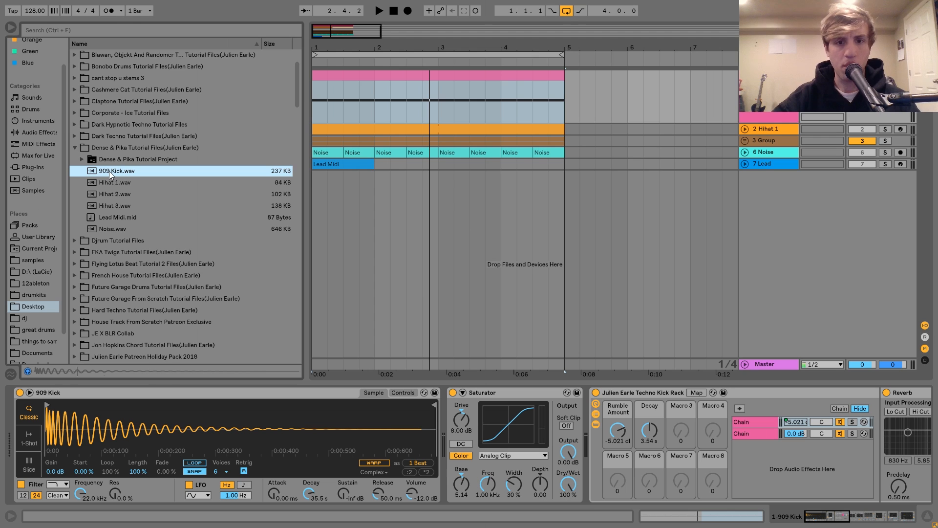
# Bypass all the kick's effects: both Saturators, the Techno Kick Rack and EQ Eight
pyautogui.click(600, 392)
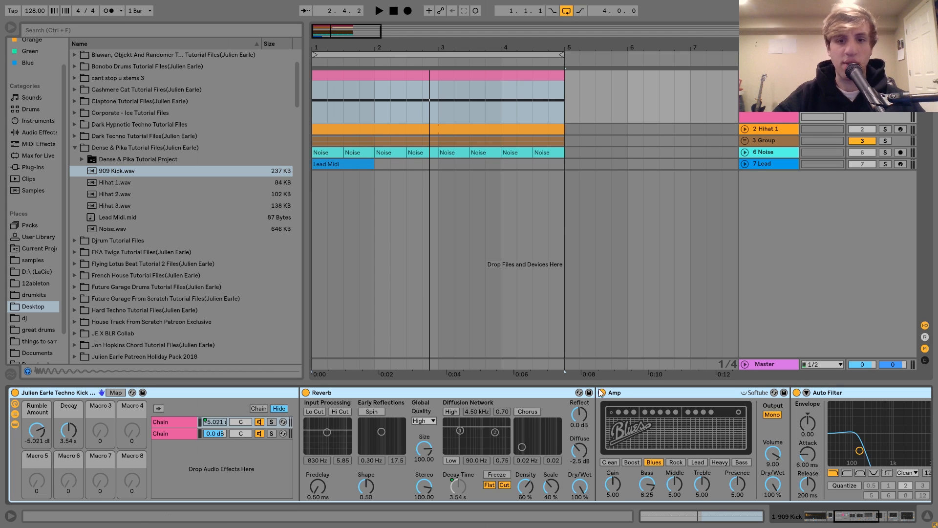
pyautogui.scroll(5, 605, 397)
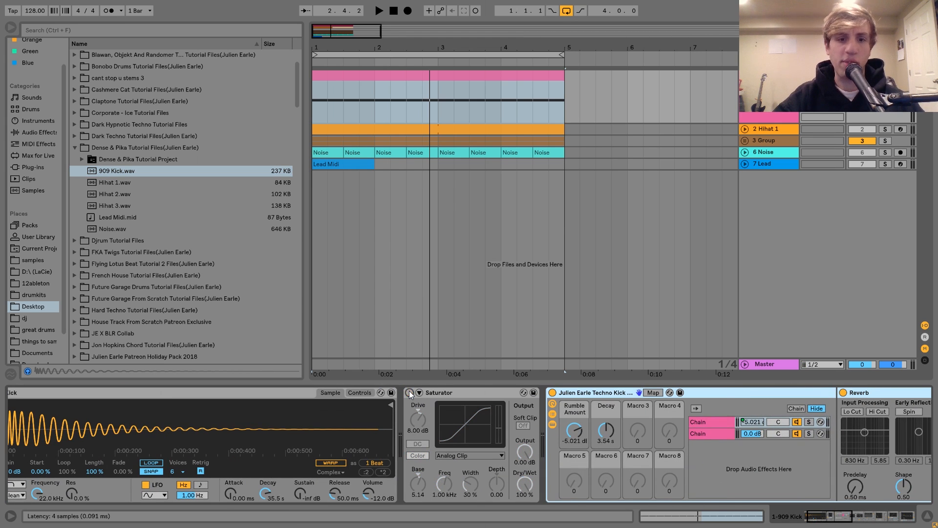
pyautogui.click(552, 392)
pyautogui.scroll(-8, 661, 409)
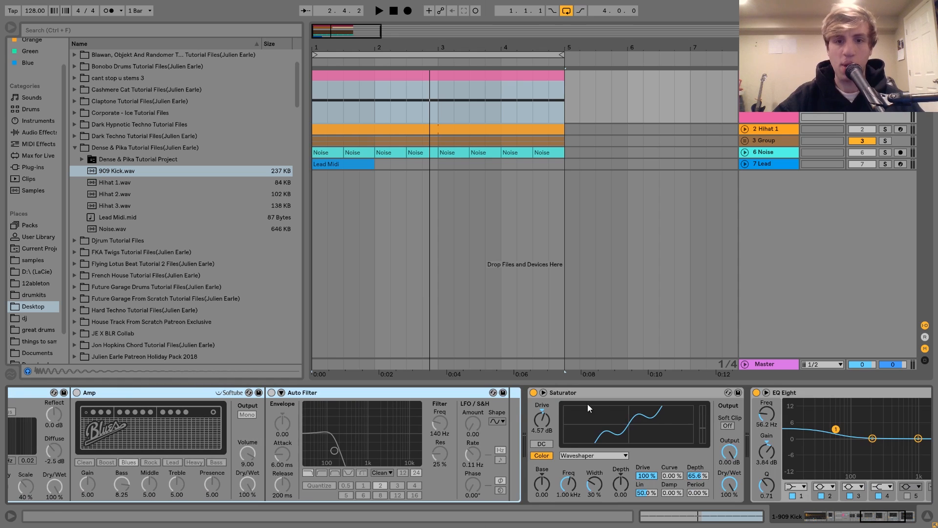
pyautogui.click(533, 392)
pyautogui.scroll(2, 752, 392)
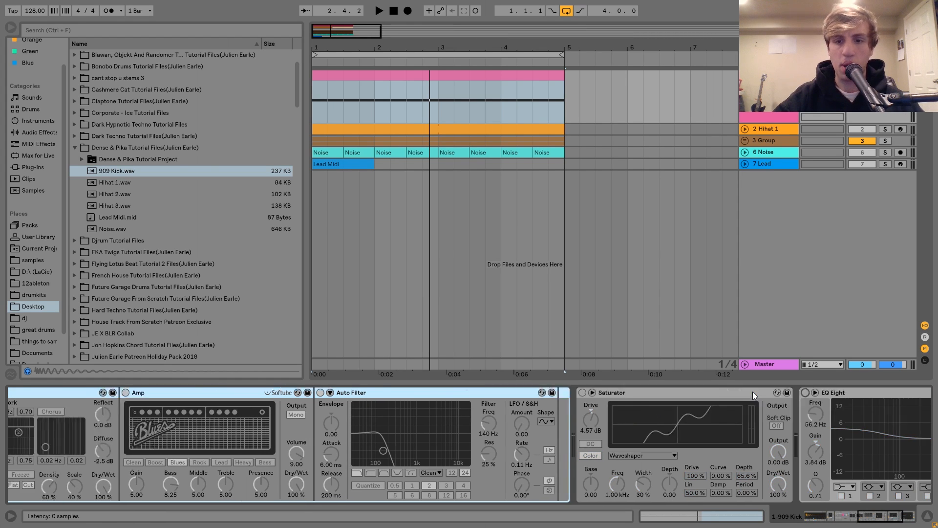
pyautogui.scroll(6, 752, 391)
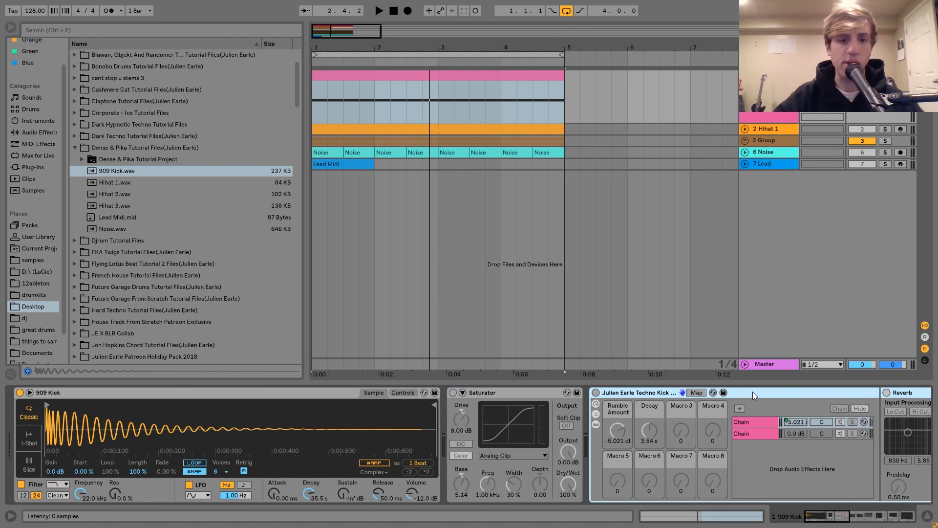
# Audition the raw 909 Kick.wav sample and compare it with the kick track playing without effects
pyautogui.click(120, 171)
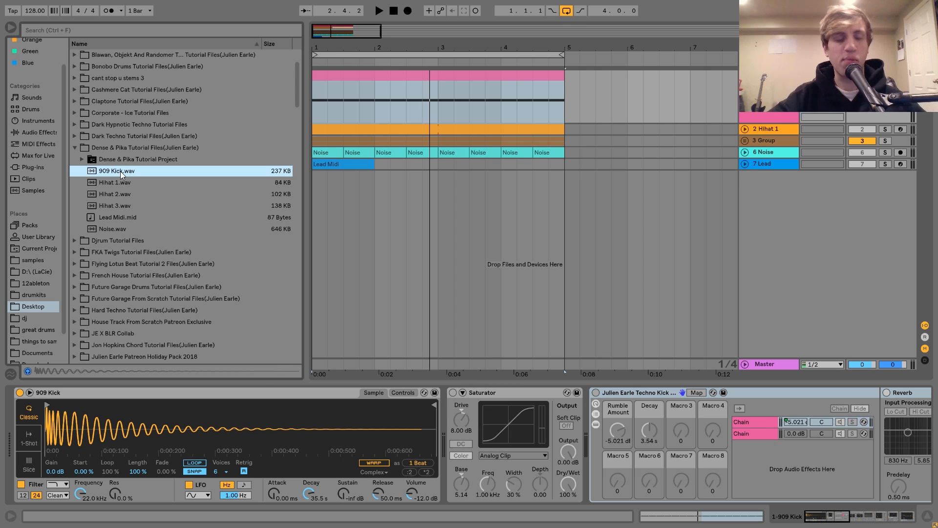
pyautogui.press('space')
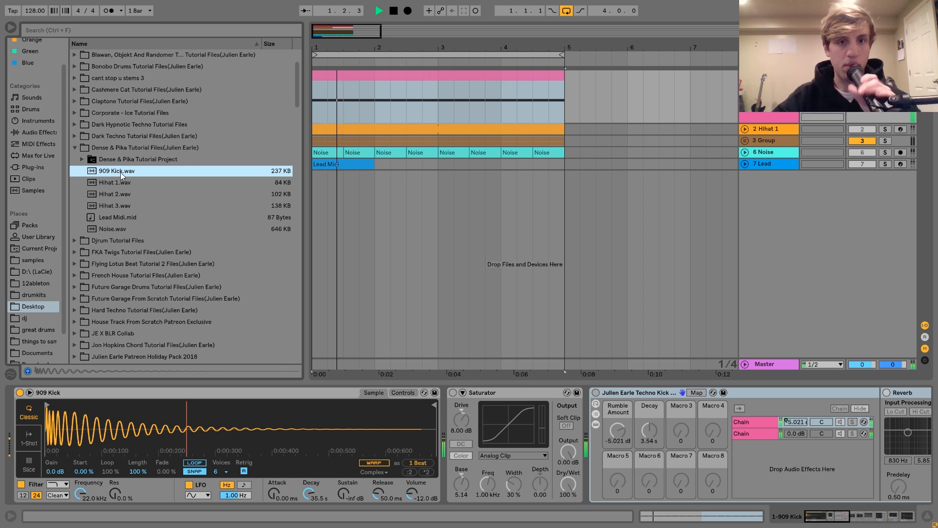
pyautogui.press('space')
# Examine the 909 Kick sampler's pitch and amplitude envelope settings, comparing the raw sample with the shaped kick by ear
pyautogui.click(403, 393)
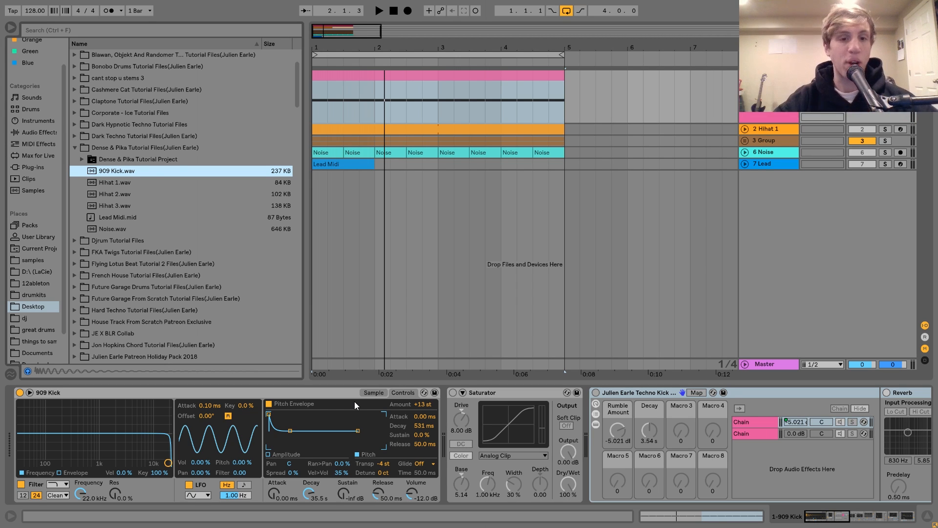
pyautogui.click(118, 172)
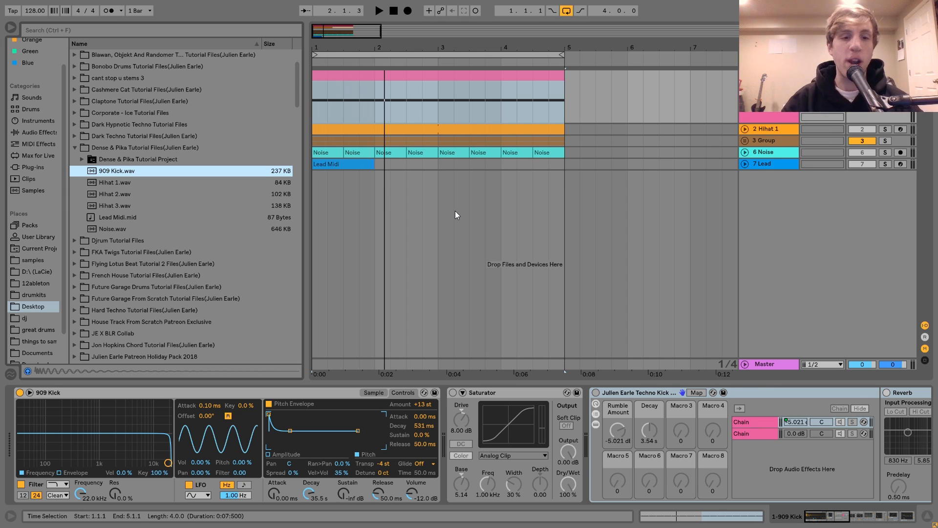
pyautogui.press('space')
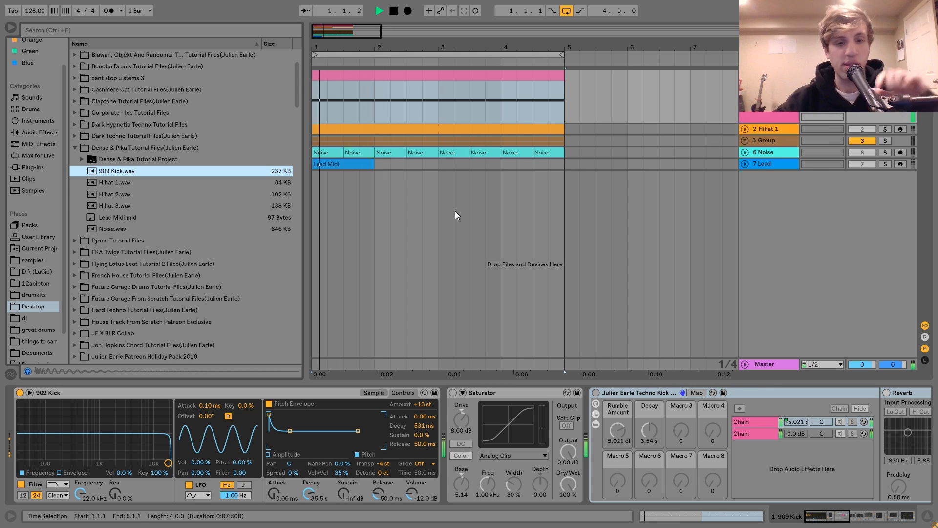
pyautogui.press('space')
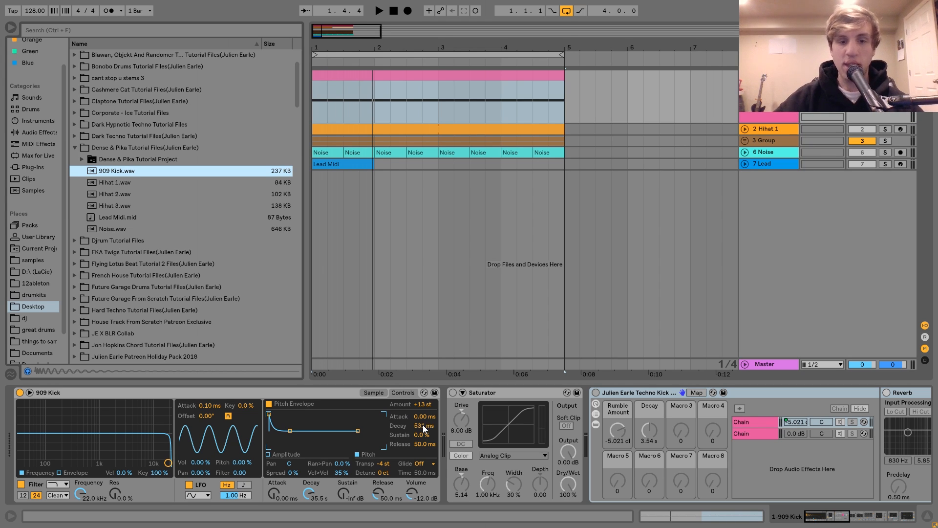
pyautogui.click(271, 455)
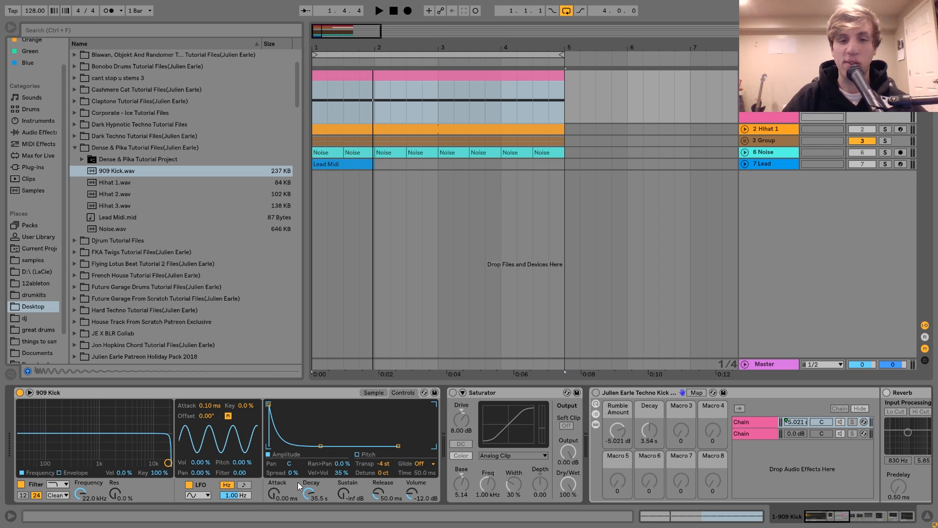
# Re-enable the Analog Clip Saturator after the 909 Kick sampler and play the kick to hear its effect
pyautogui.hscroll(5, 298, 481)
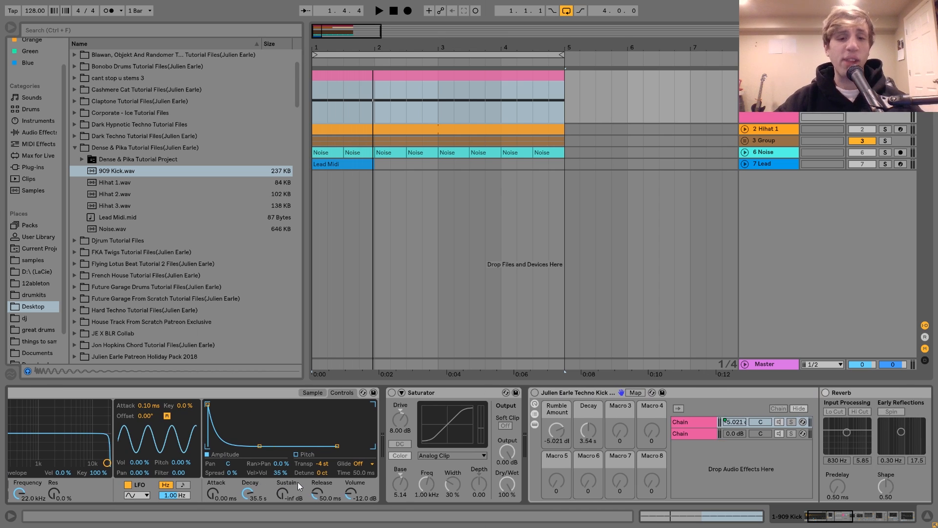
pyautogui.click(355, 392)
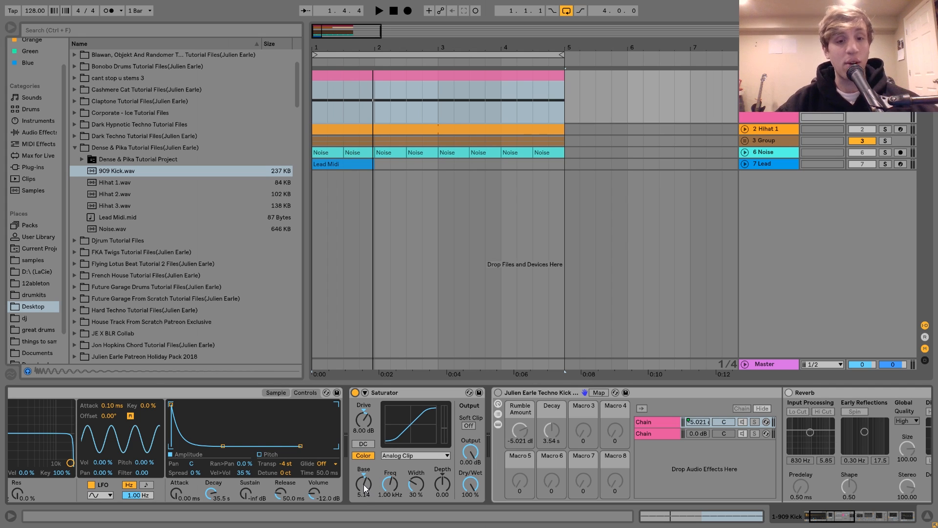
pyautogui.press('space')
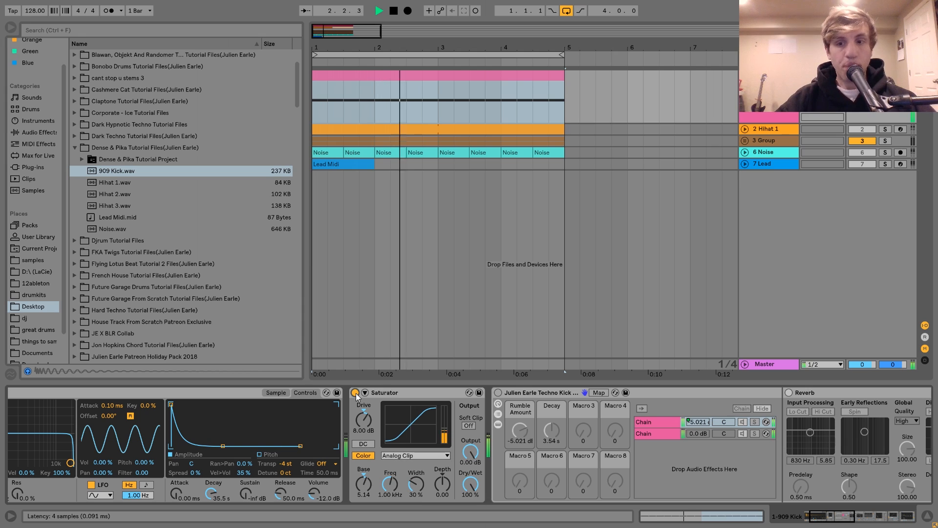
pyautogui.press('space')
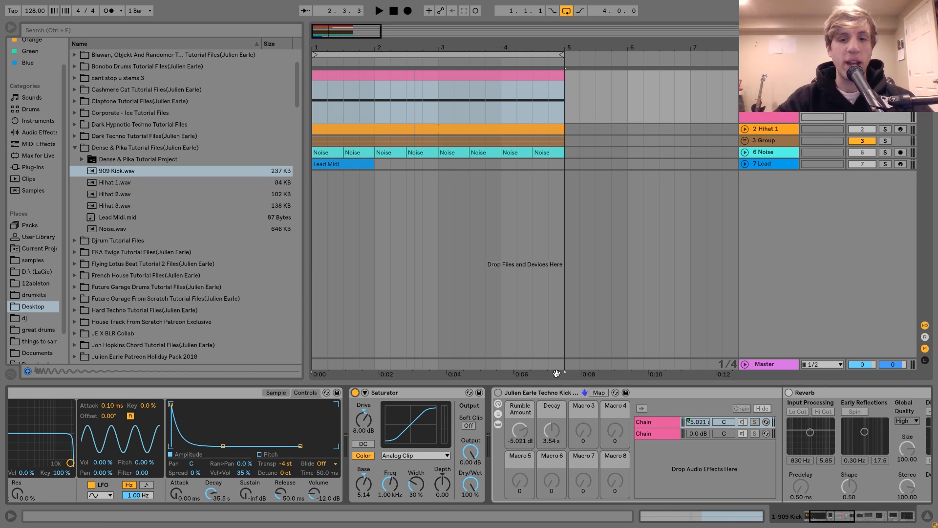
pyautogui.press('space')
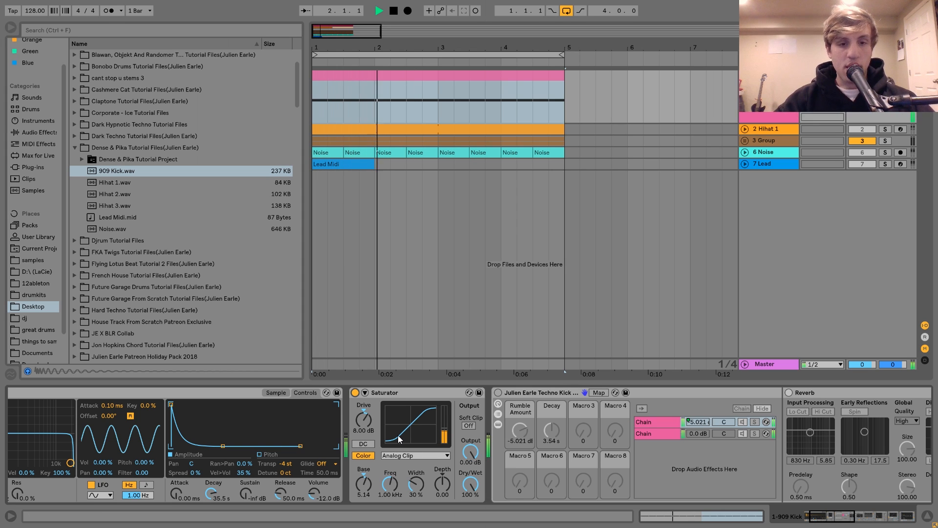
pyautogui.press('space')
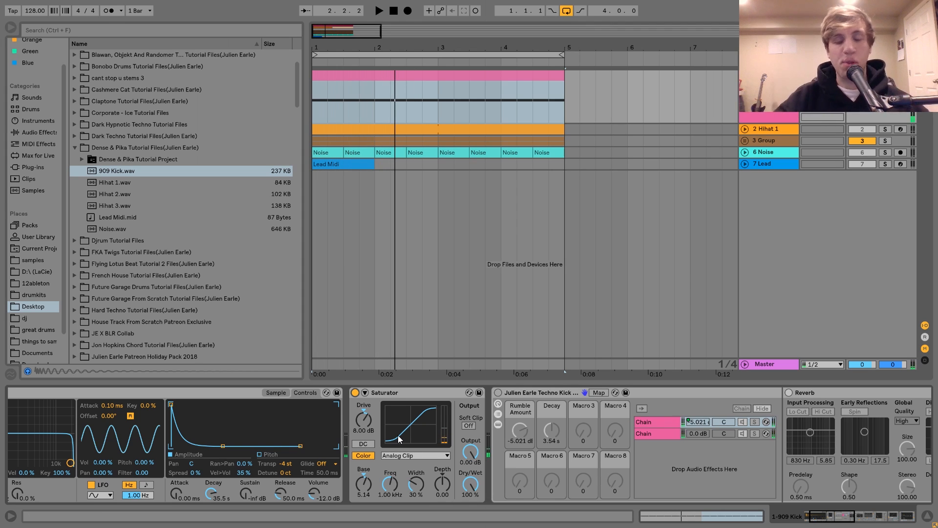
# Re-enable the Techno Kick Rack on the kick track
pyautogui.hscroll(5, 397, 435)
pyautogui.hscroll(3, 398, 435)
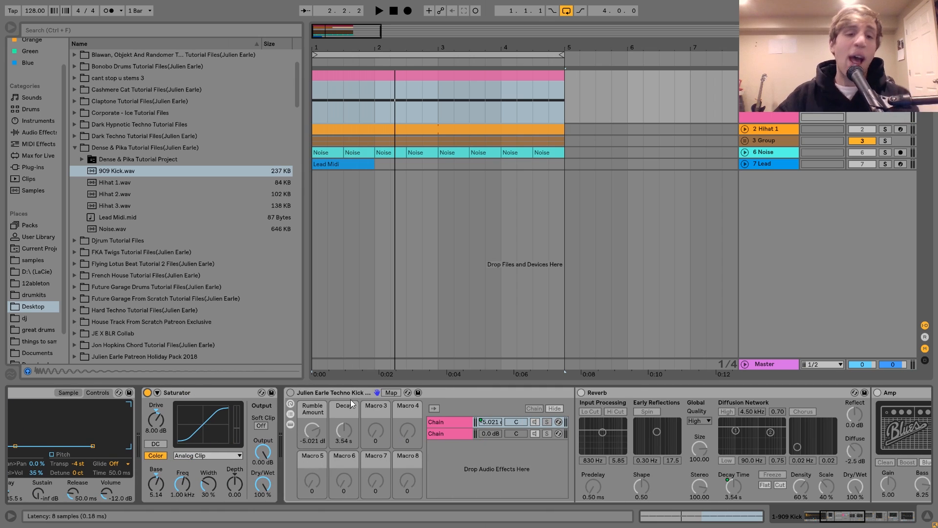
pyautogui.click(289, 393)
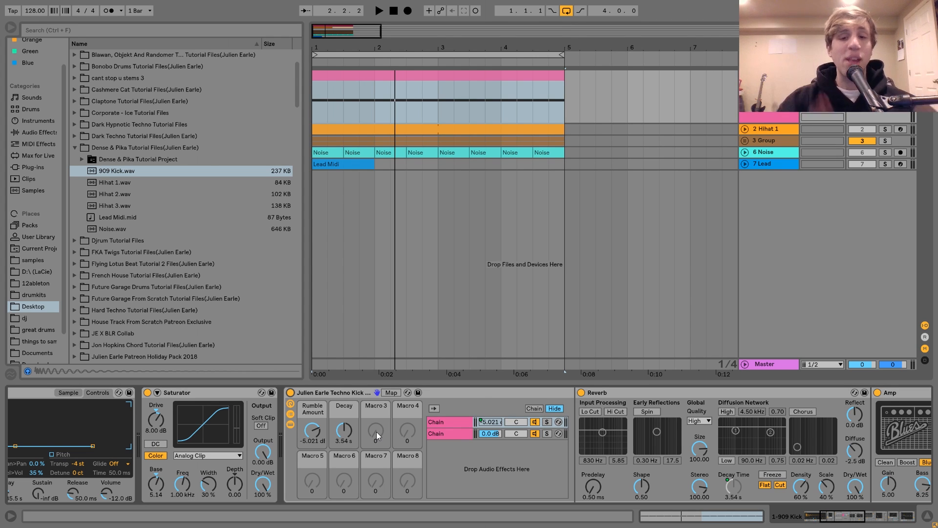
# Compare the devices inside the Techno Kick Rack's two chains
pyautogui.click(443, 423)
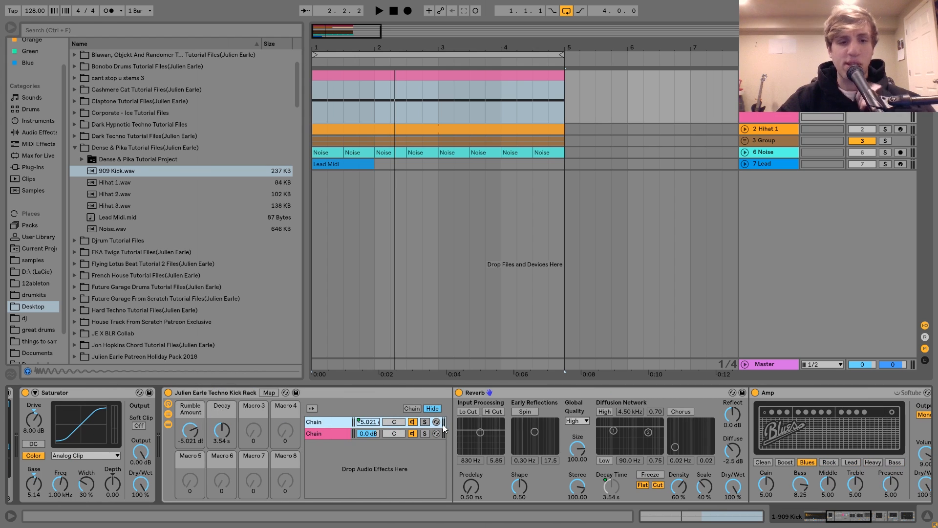
pyautogui.click(326, 435)
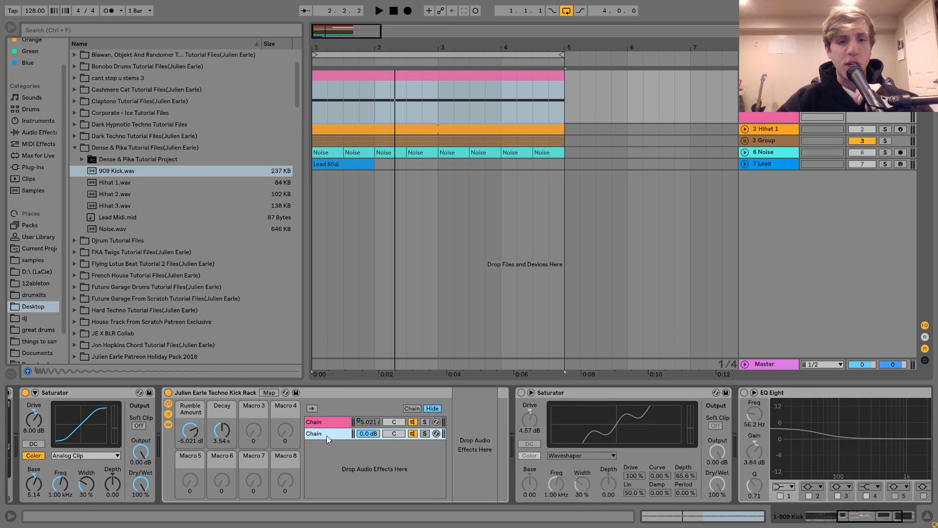
pyautogui.click(326, 421)
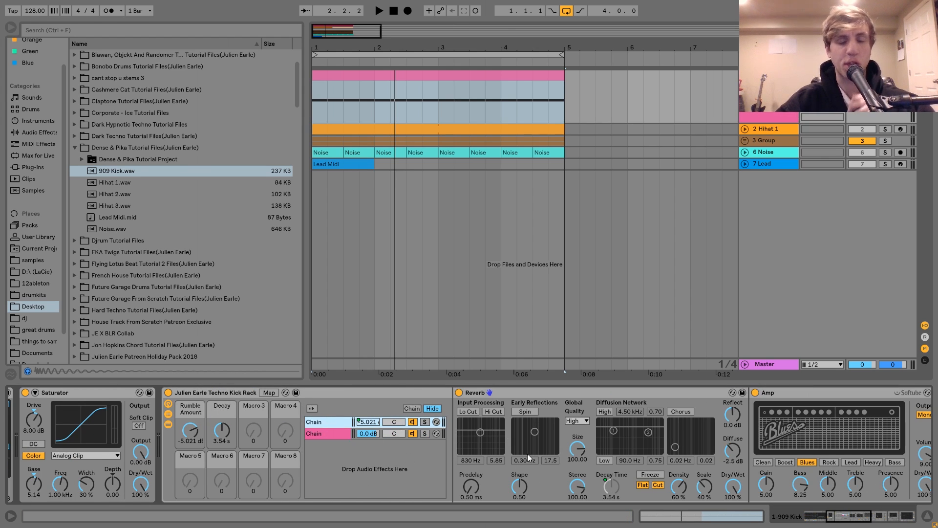
pyautogui.click(327, 433)
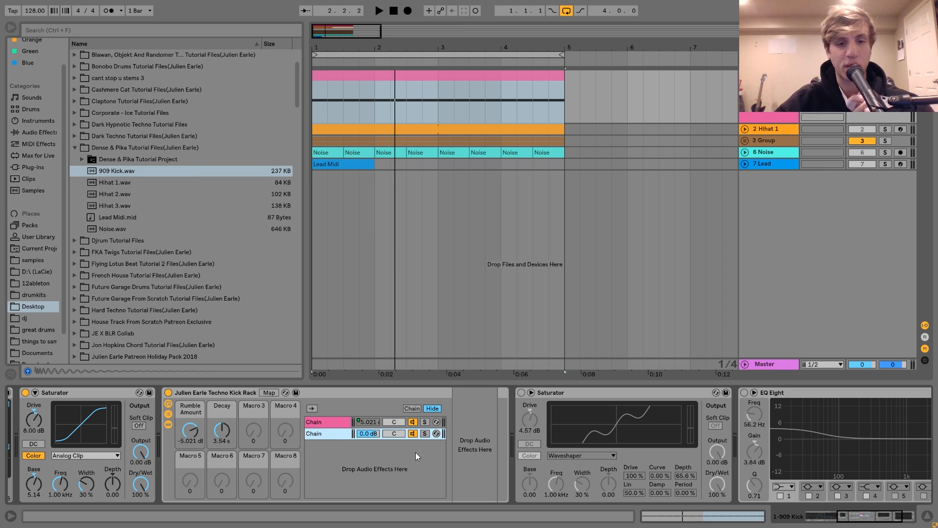
# Audition the rack's second, empty chain in solo, ending with the solo off and playback stopped
pyautogui.click(424, 434)
pyautogui.press('space')
pyautogui.click(425, 433)
pyautogui.press('space')
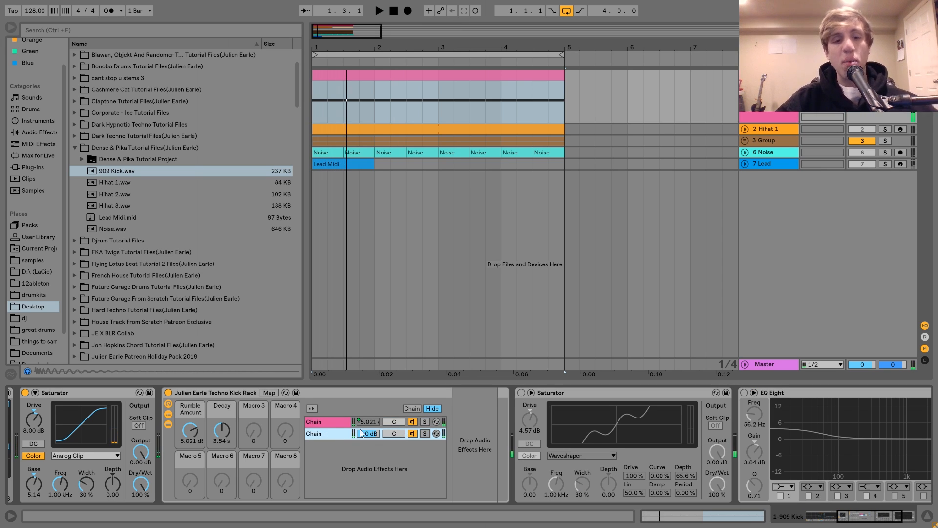
# Examine the rack's first chain, looking over its Reverb, Amp and Auto Filter and the rack's macros
pyautogui.click(332, 421)
pyautogui.hscroll(5, 332, 421)
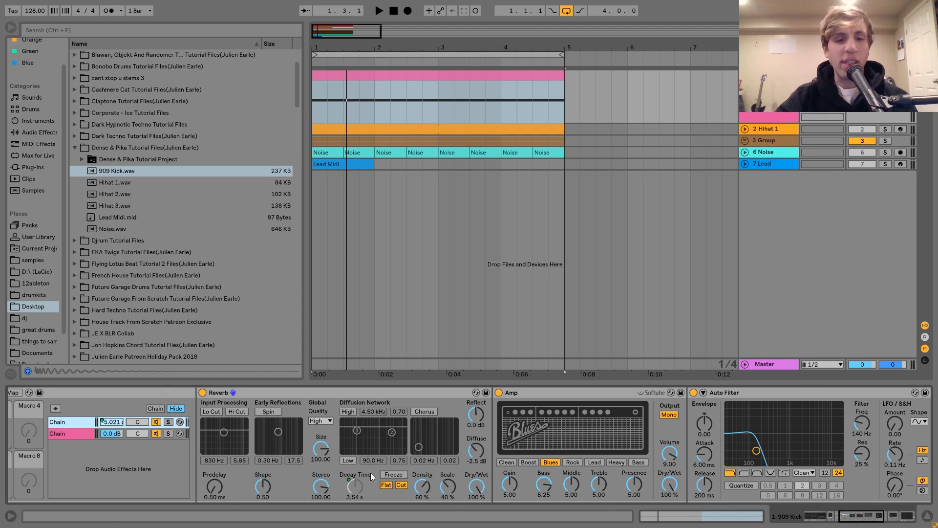
pyautogui.scroll(5, 365, 483)
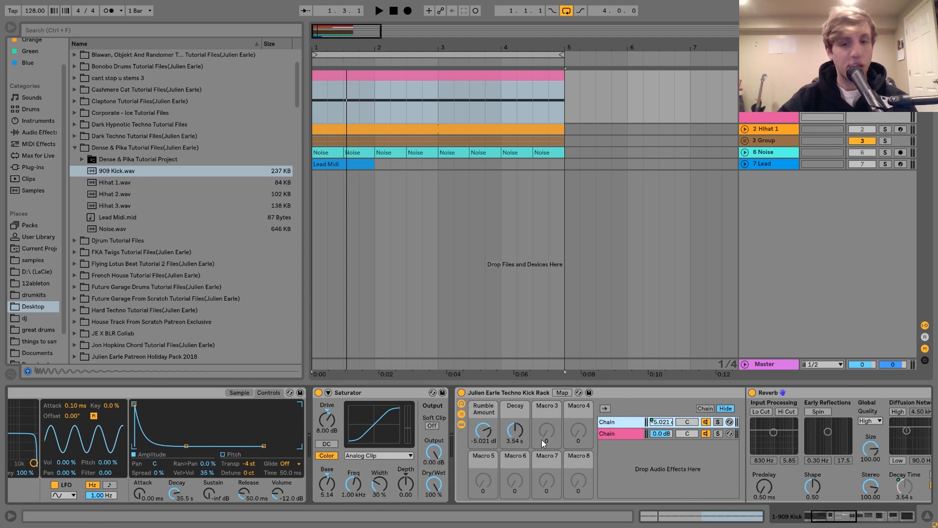
pyautogui.scroll(-5, 499, 429)
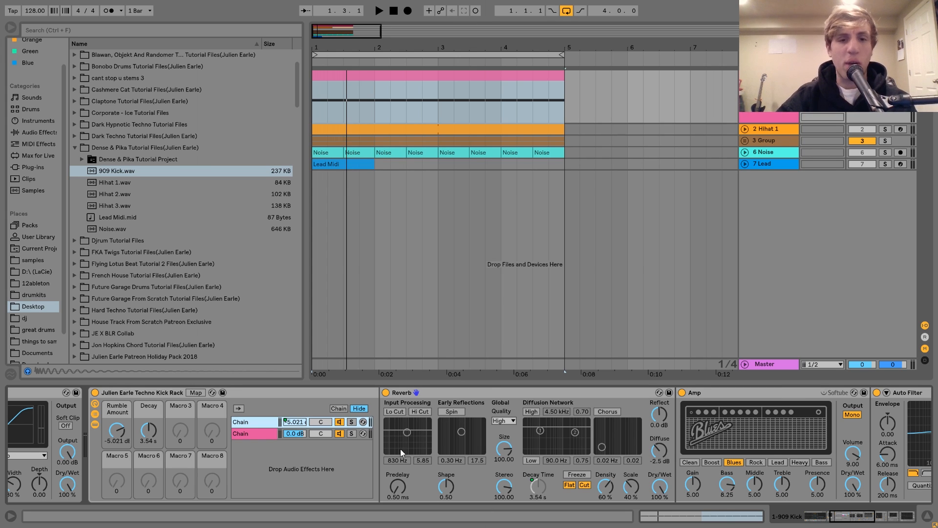
# Solo the rack's first chain and audition its Reverb with the Amp and Auto Filter switched off
pyautogui.click(351, 421)
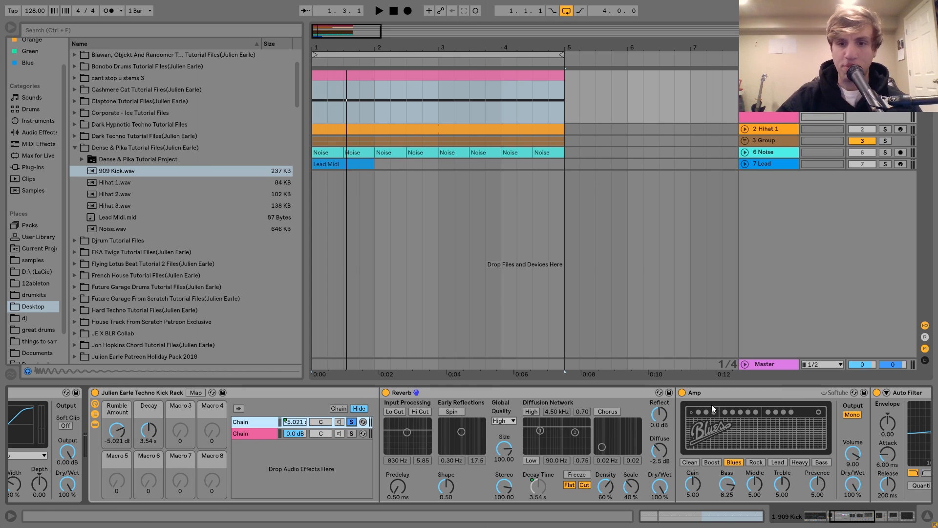
pyautogui.scroll(-5, 680, 390)
pyautogui.click(720, 393)
pyautogui.press('space')
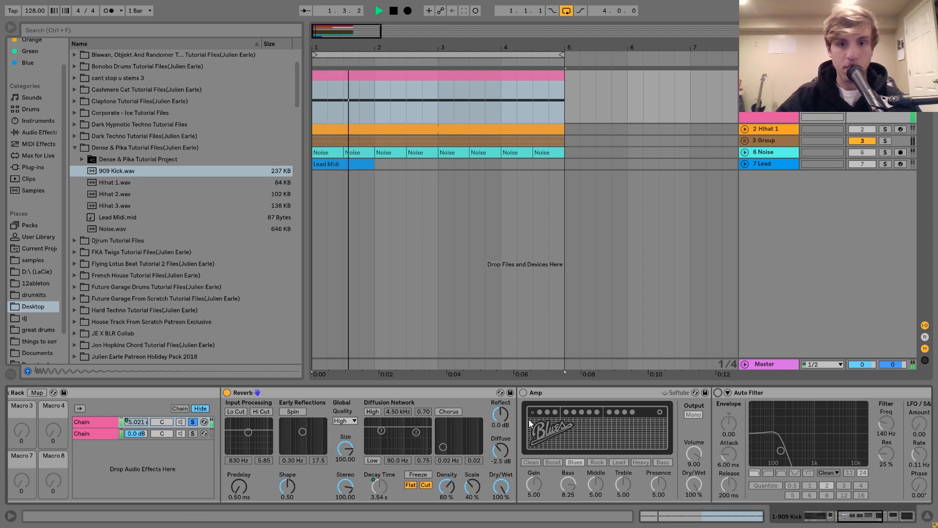
pyautogui.press('space')
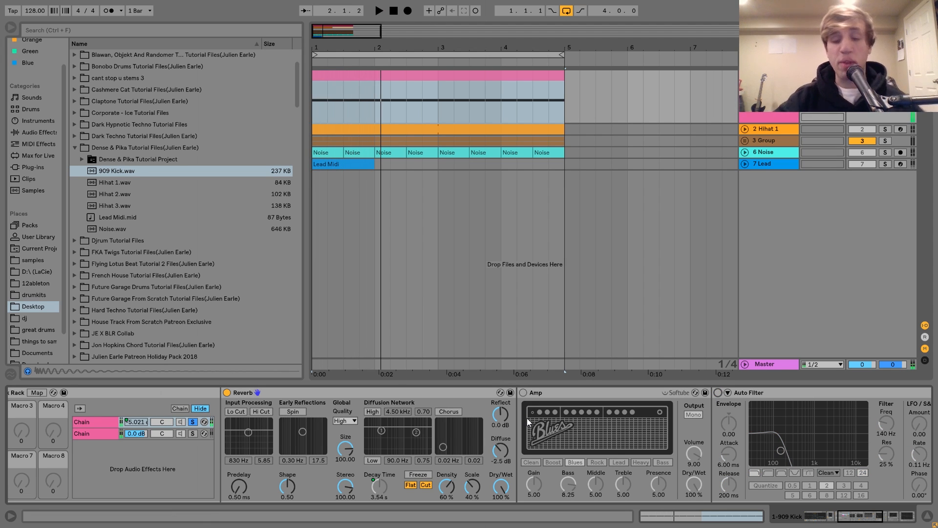
# Switch the soloed chain's Amp and Auto Filter back on one at a time, auditioning the rumble with each
pyautogui.click(526, 396)
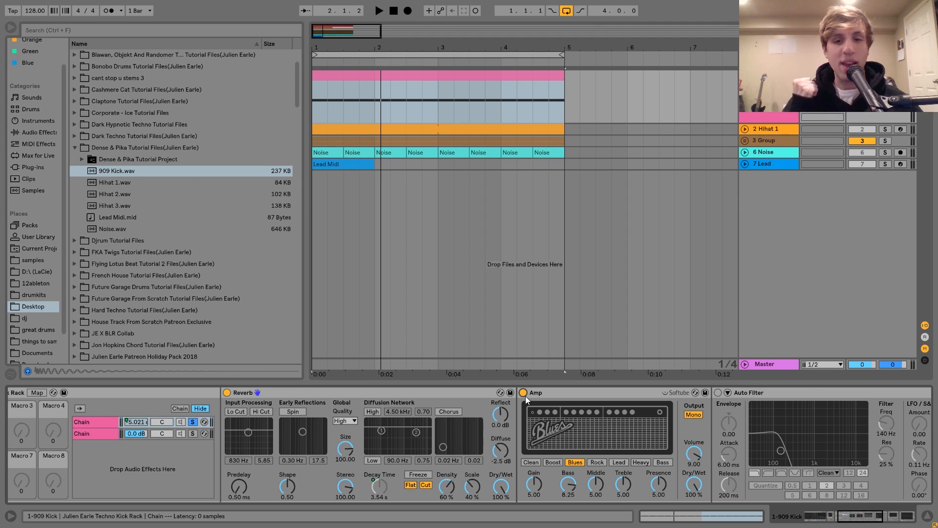
pyautogui.press('space')
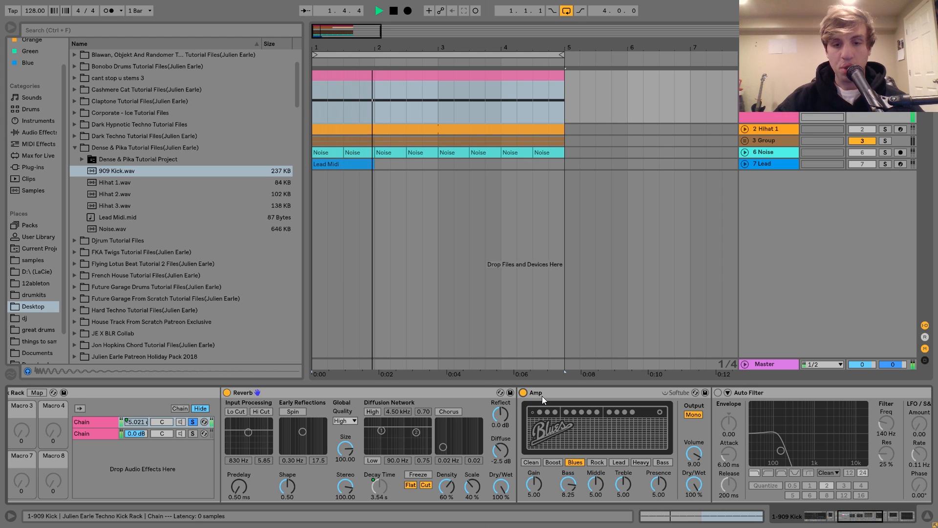
pyautogui.press('space')
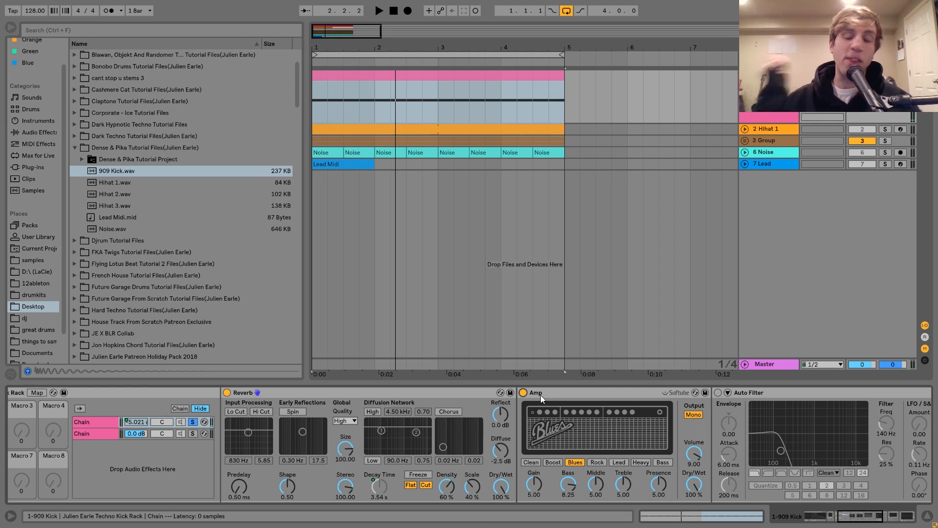
pyautogui.press('space')
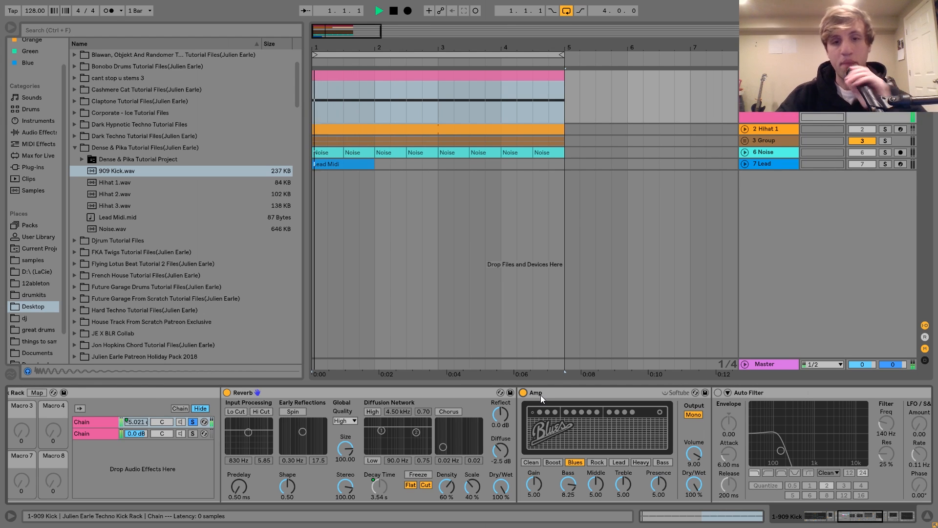
pyautogui.scroll(-3, 541, 395)
pyautogui.press('space')
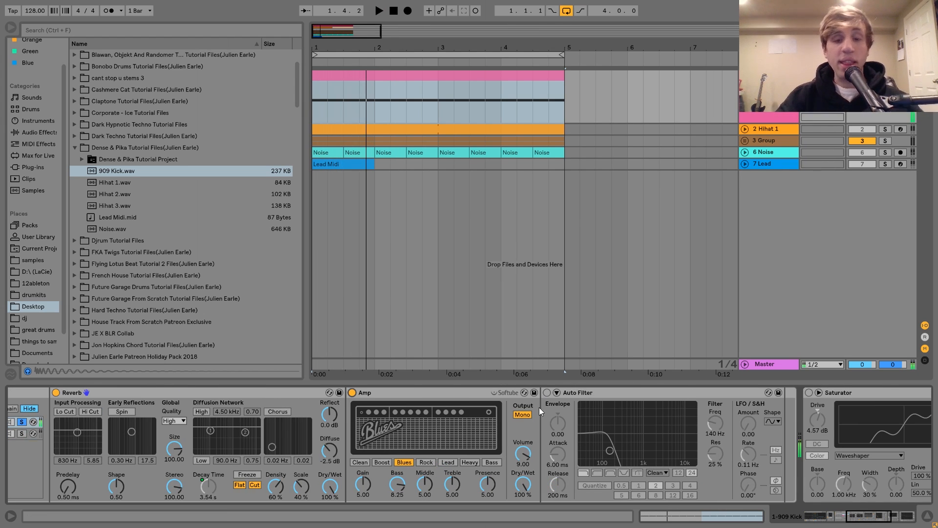
pyautogui.click(547, 393)
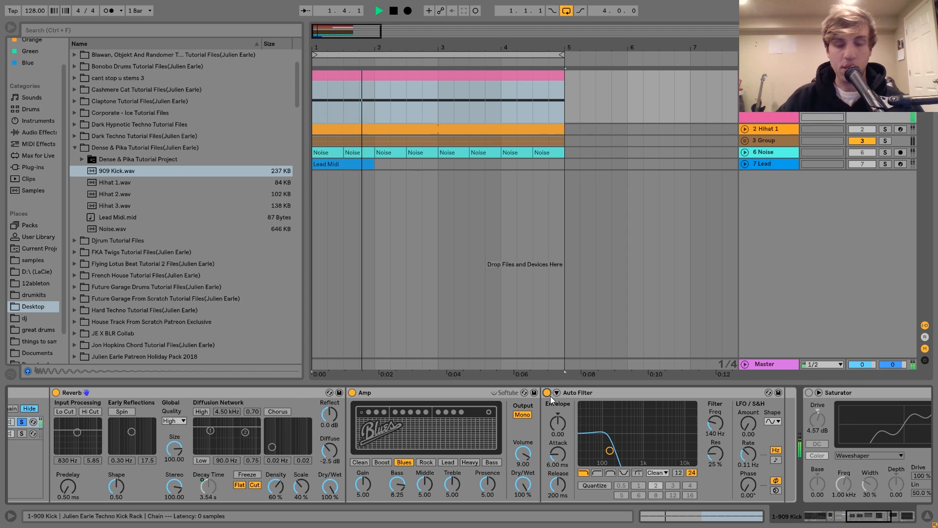
pyautogui.scroll(5, 550, 396)
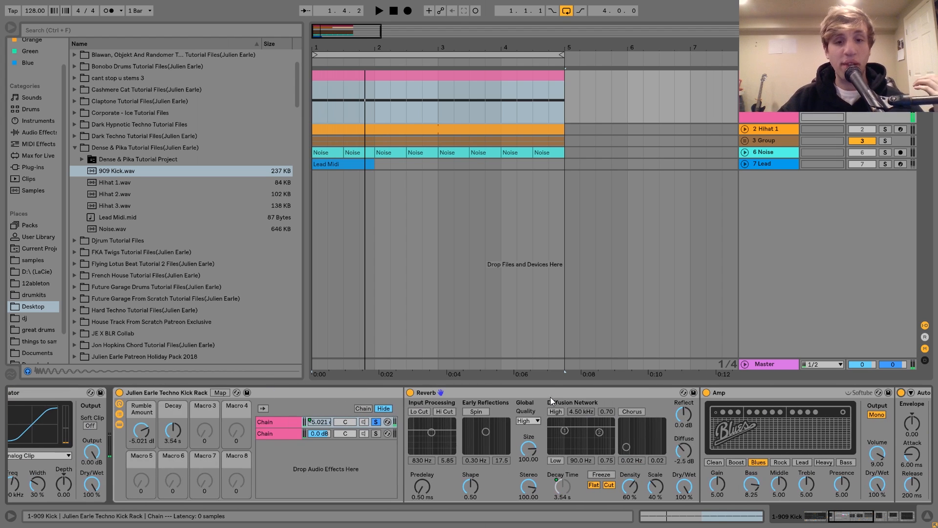
# Turn off the first chain's solo and audition both rack chains together, ending with playback stopped
pyautogui.click(376, 422)
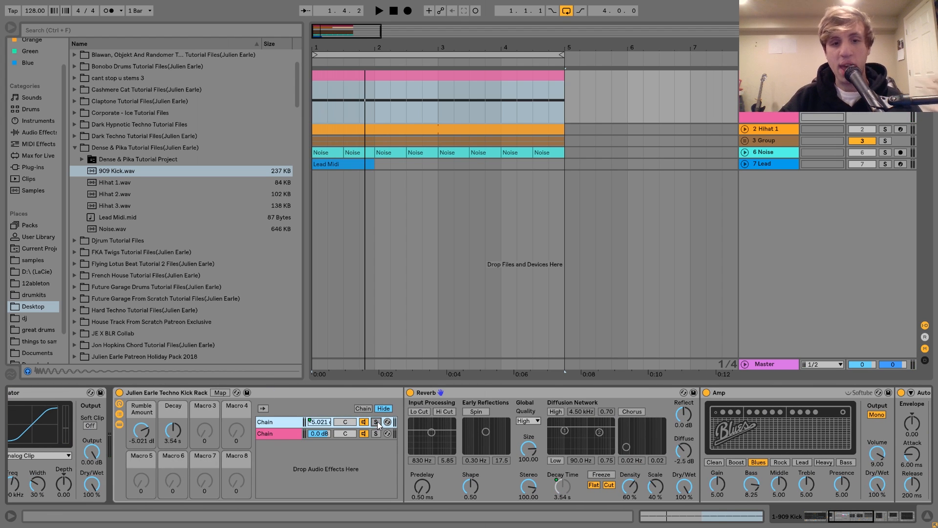
pyautogui.click(268, 433)
pyautogui.press('space')
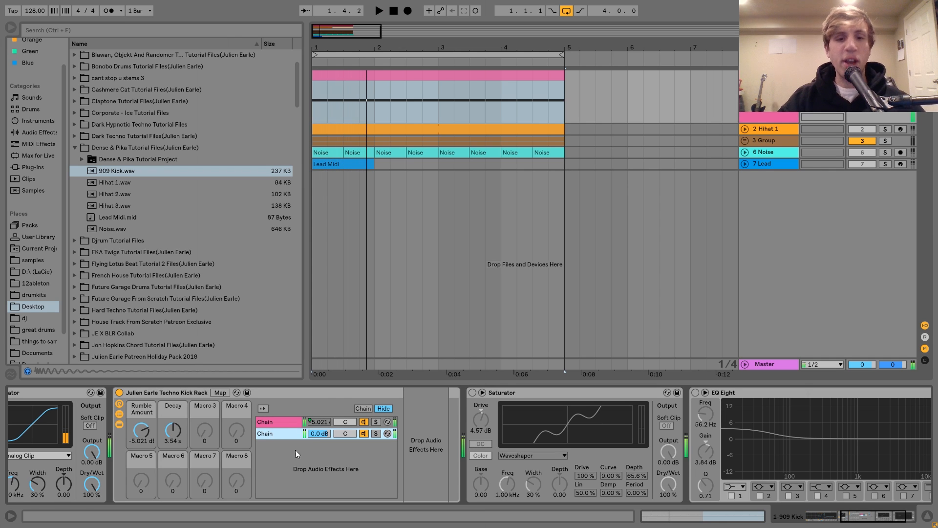
# Switch on the Saturator after the kick rack, comparing the kick with and without it during playback
pyautogui.click(280, 423)
pyautogui.hscroll(3, 581, 482)
pyautogui.hscroll(3, 581, 482)
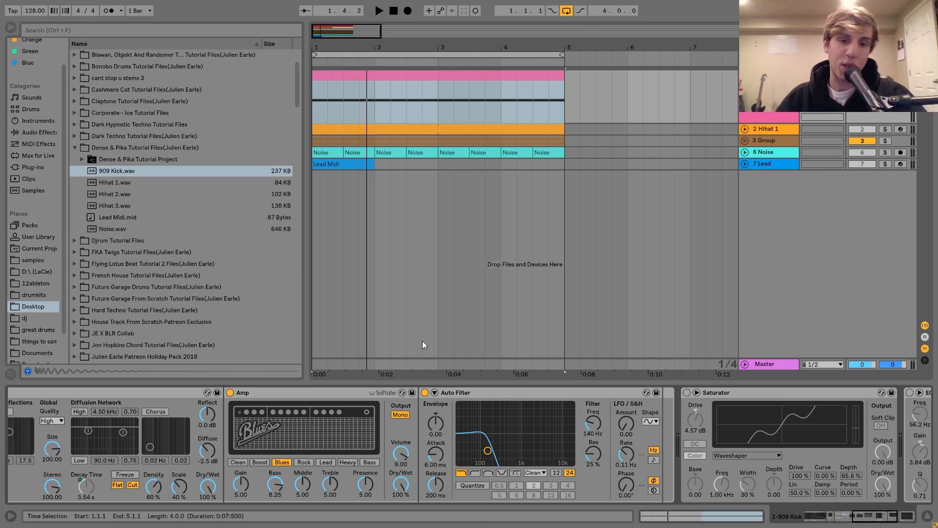
pyautogui.hscroll(5, 488, 408)
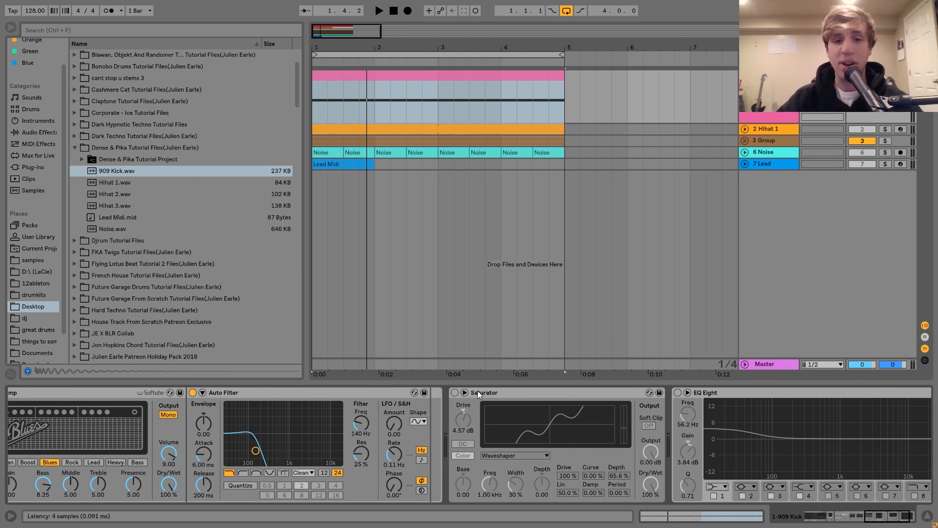
pyautogui.click(455, 393)
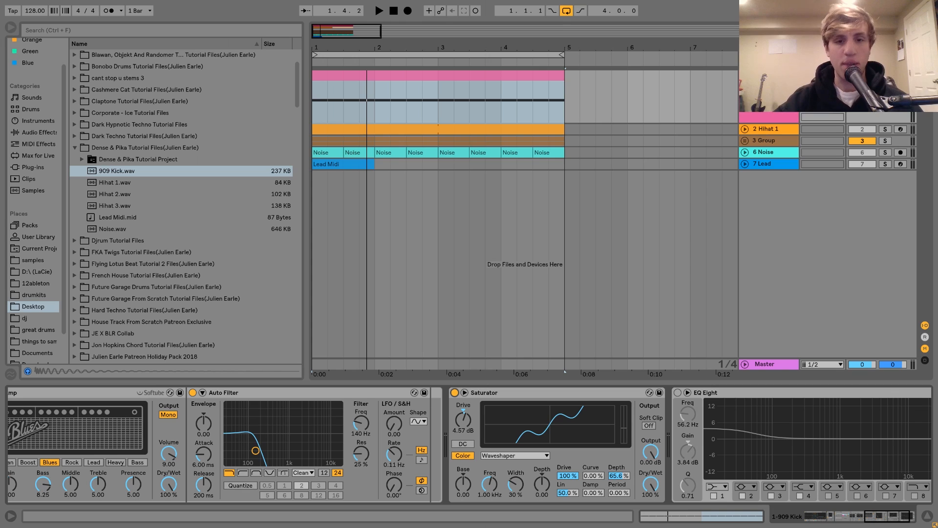
pyautogui.press('space')
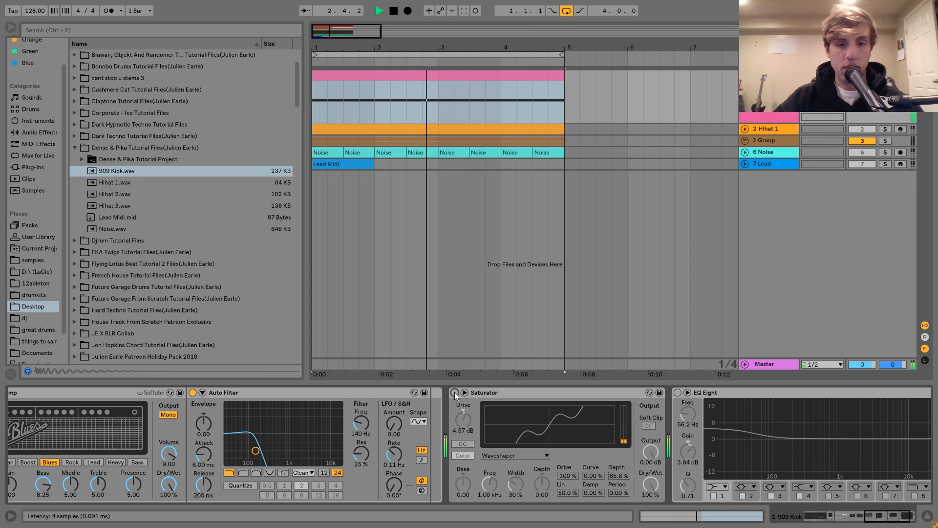
pyautogui.press('space')
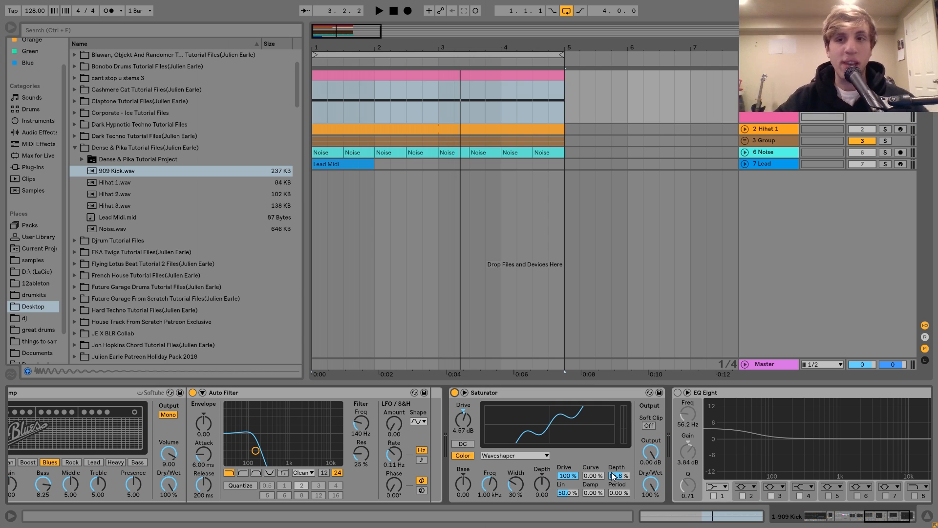
pyautogui.press('space')
pyautogui.hscroll(3, 611, 472)
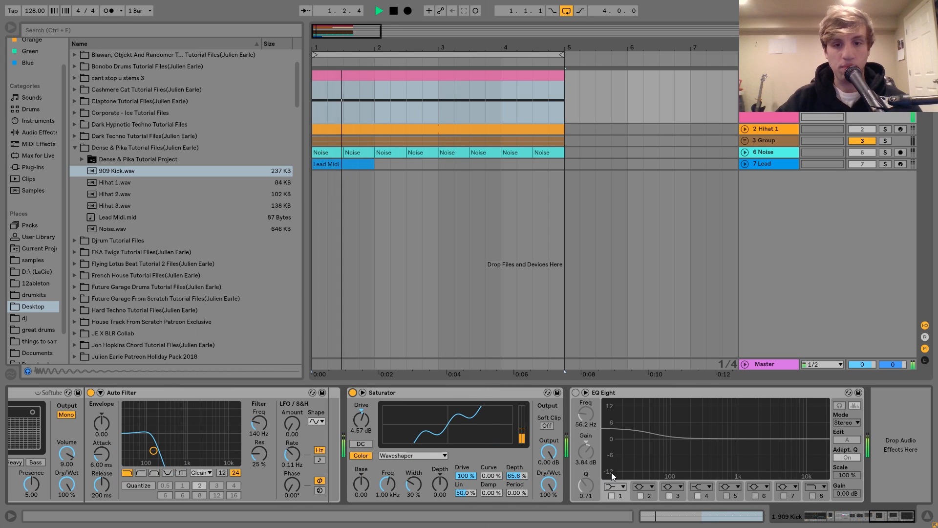
pyautogui.click(352, 394)
pyautogui.click(352, 394)
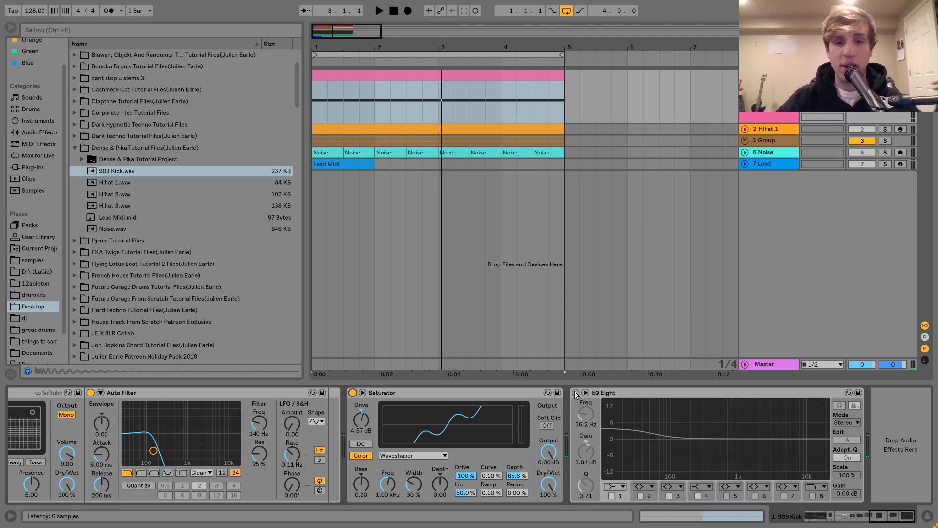
# Switch on the kick's EQ Eight and audition the kick through it
pyautogui.click(575, 393)
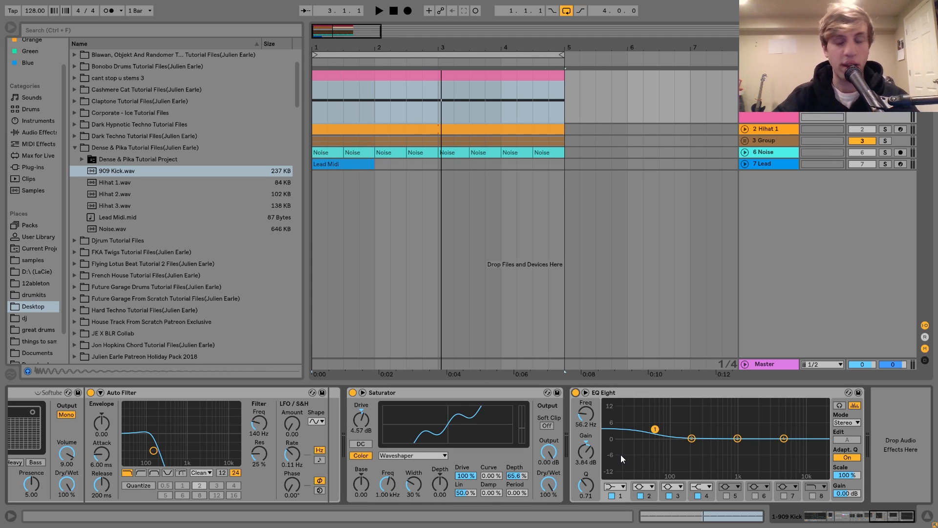
pyautogui.press('space')
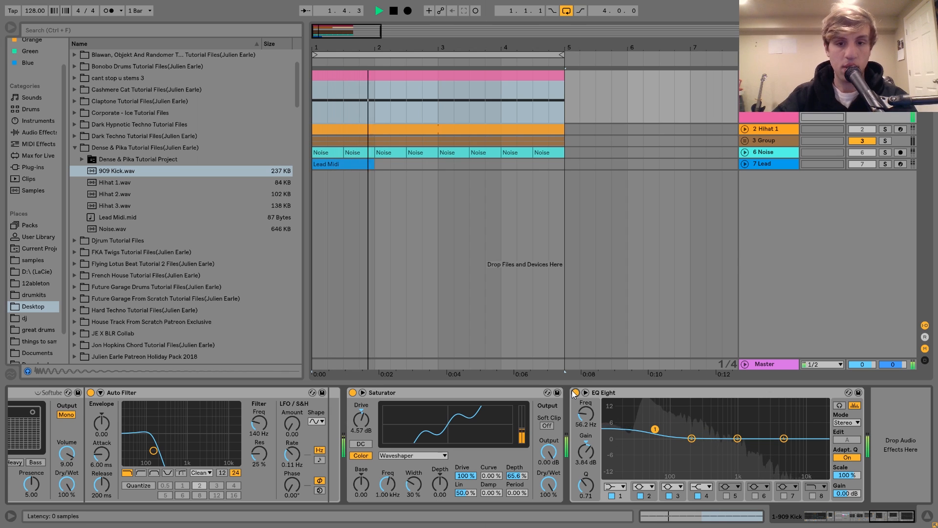
pyautogui.press('space')
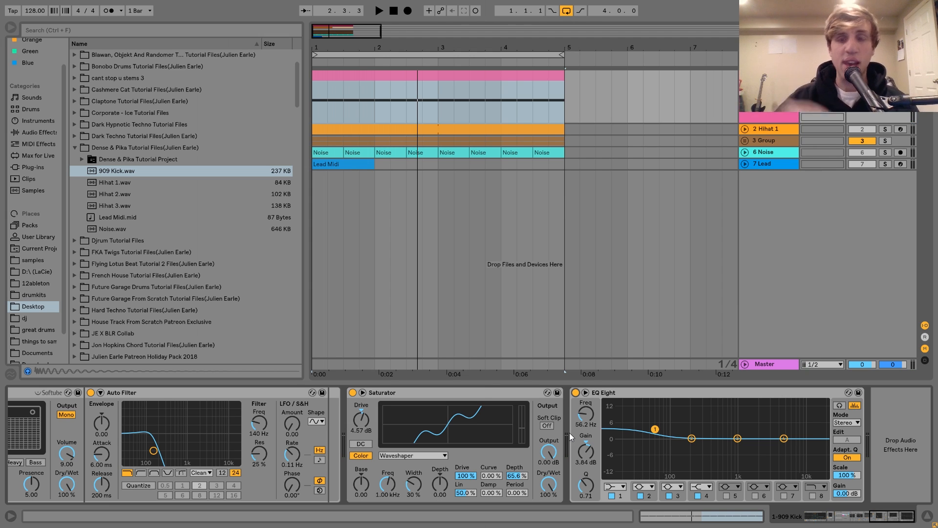
# Unfold and solo the Hihat 1 track, and play it while looking over its device chain
pyautogui.click(745, 128)
pyautogui.click(886, 129)
pyautogui.press('space')
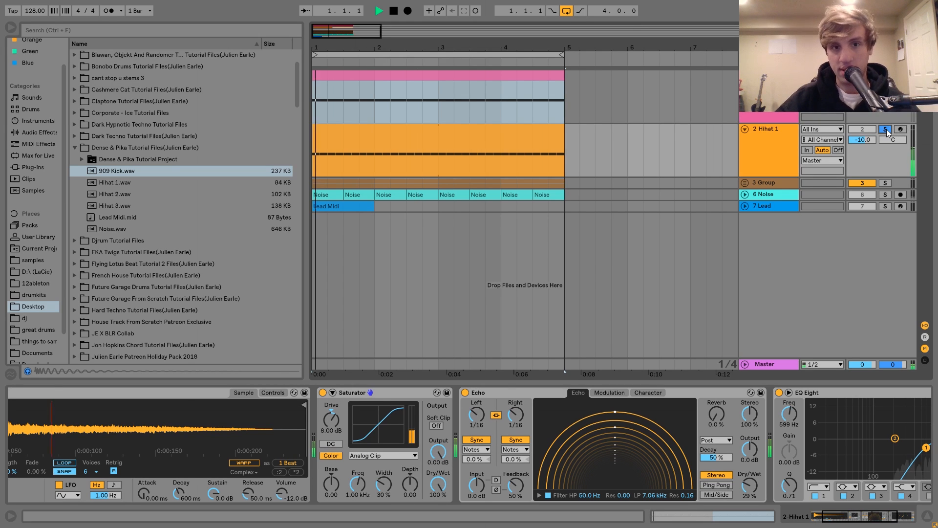
pyautogui.hscroll(-3, 475, 429)
pyautogui.hscroll(5, 475, 429)
pyautogui.hscroll(-5, 475, 429)
pyautogui.press('space')
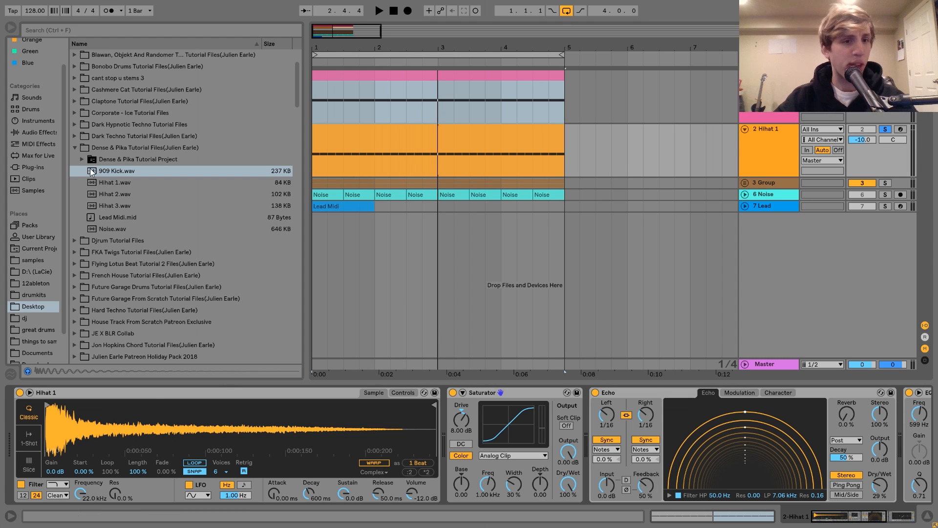
# Preview the Hihat 1.wav sample and open the Hihat 1 track's MIDI clip to view its pattern
pyautogui.click(118, 182)
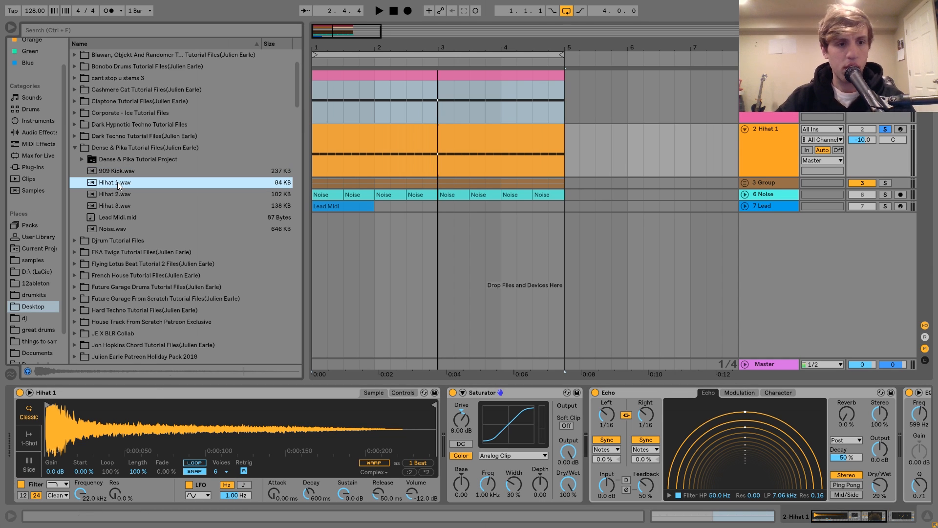
pyautogui.doubleClick(367, 127)
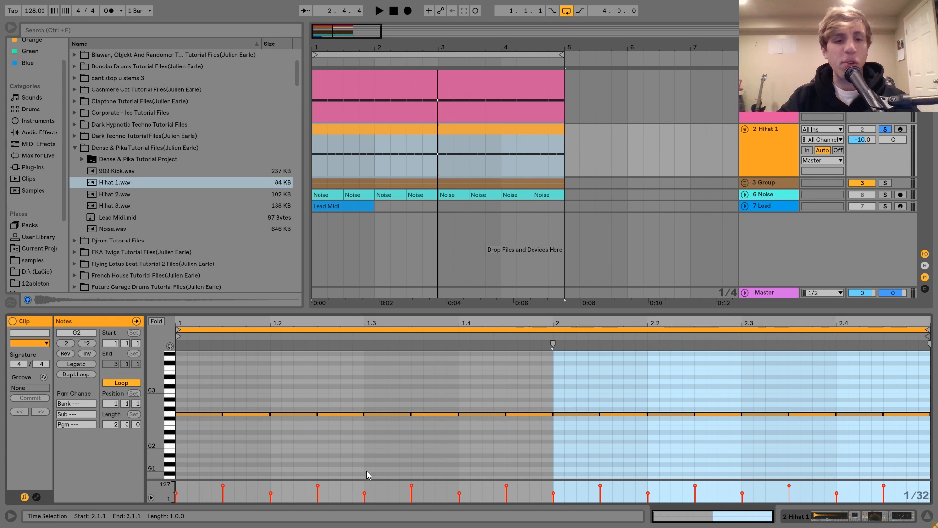
# Switch off the Echo on the Hihat 1 track and audition the hi-hat without it
pyautogui.click(773, 153)
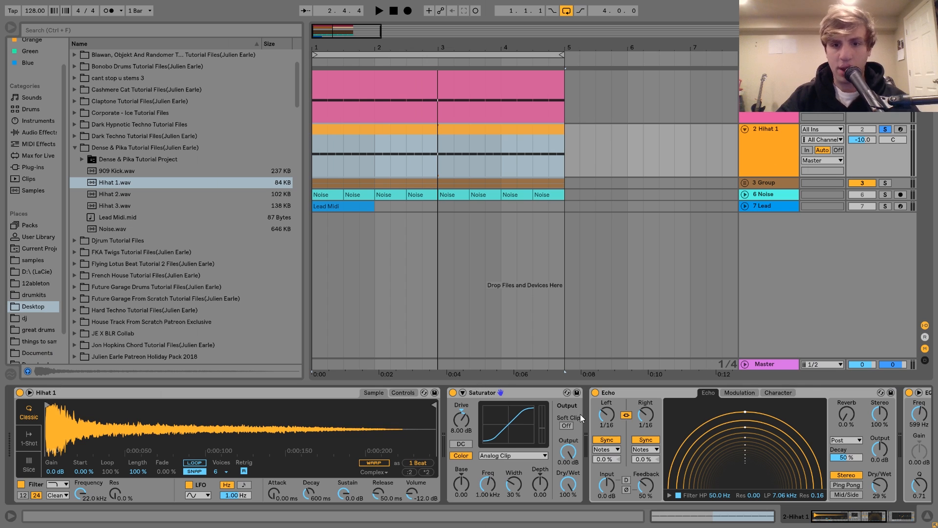
pyautogui.click(595, 393)
pyautogui.press('space')
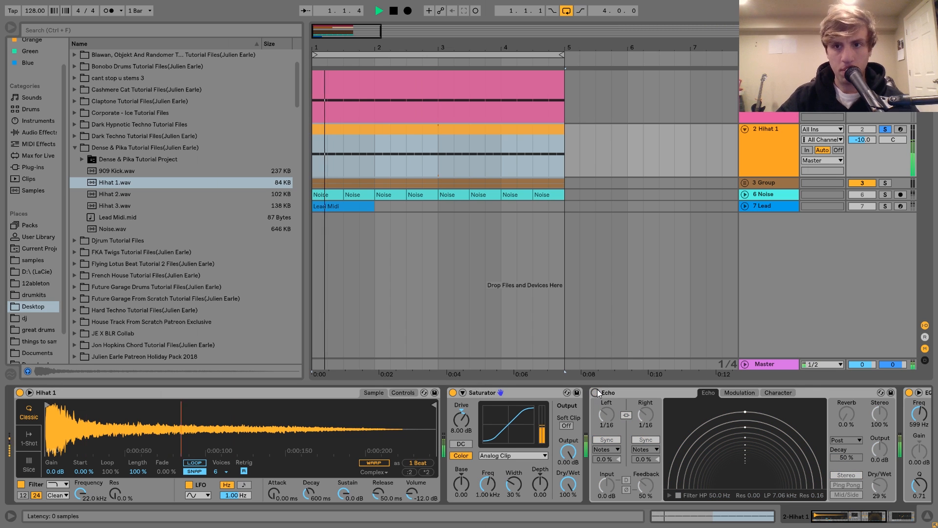
# Examine the velocity pattern in the Hihat 1 clip, selecting the notes at 1.1.3 and 1.2.3 and playing it back
pyautogui.click(517, 132)
pyautogui.doubleClick(517, 132)
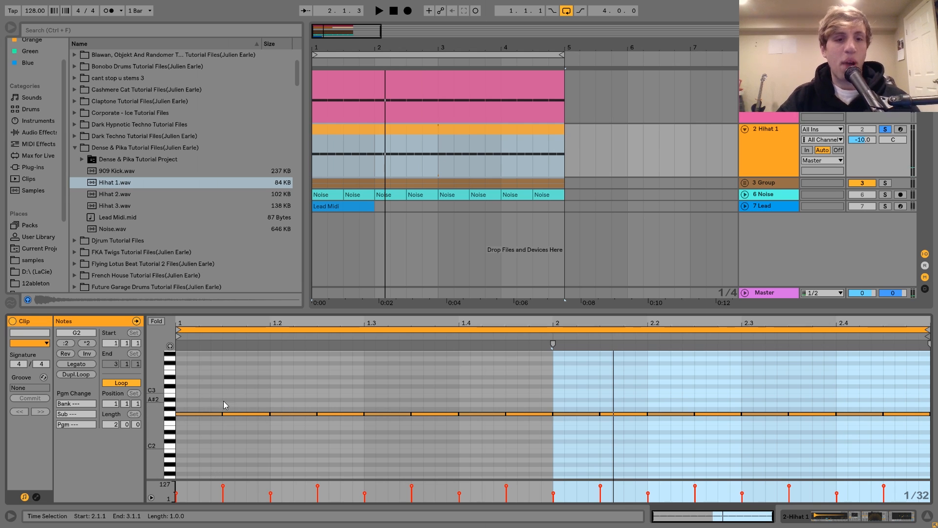
pyautogui.press('space')
pyautogui.click(193, 414)
pyautogui.keyDown('shift'); pyautogui.click(297, 413); pyautogui.keyUp('shift')
pyautogui.keyDown('shift'); pyautogui.click(388, 414); pyautogui.keyUp('shift')
pyautogui.click(244, 414)
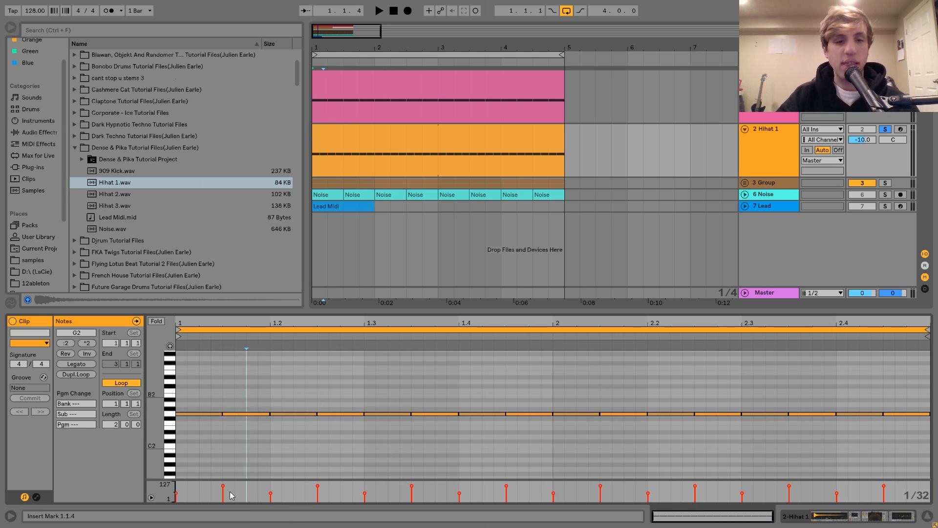
pyautogui.keyDown('shift'); pyautogui.click(339, 414); pyautogui.keyUp('shift')
pyautogui.press('space')
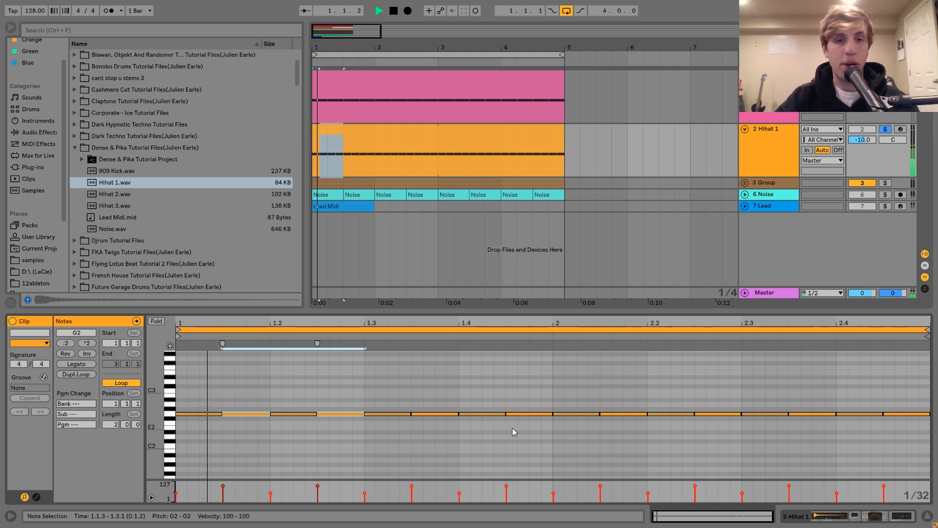
pyautogui.press('space')
# Switch the Hihat 1 track's Echo back on and audition the hi-hat with the delay
pyautogui.click(770, 148)
pyautogui.hscroll(3, 614, 413)
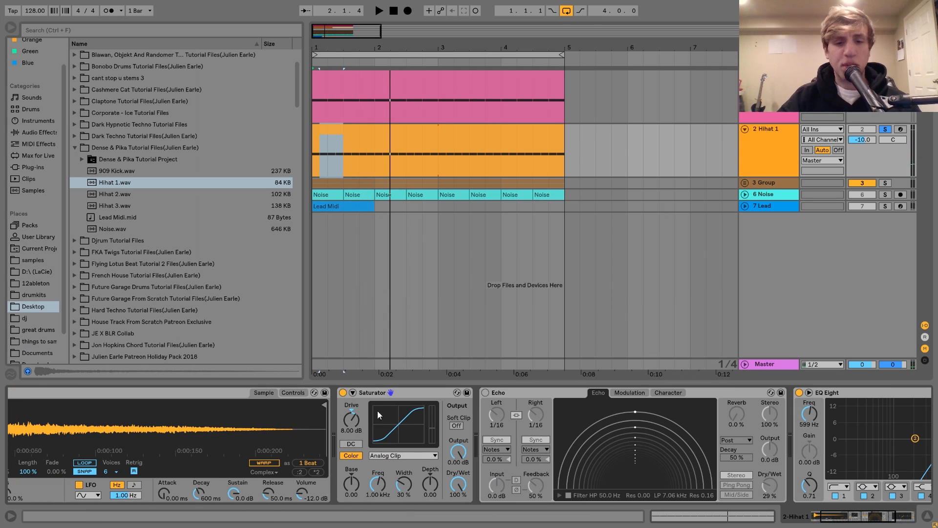
pyautogui.click(485, 394)
pyautogui.press('space')
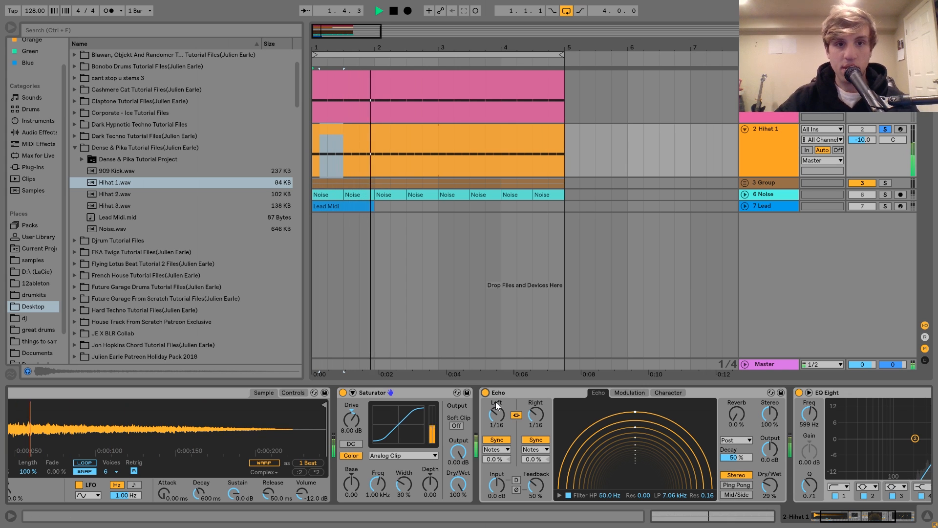
pyautogui.press('space')
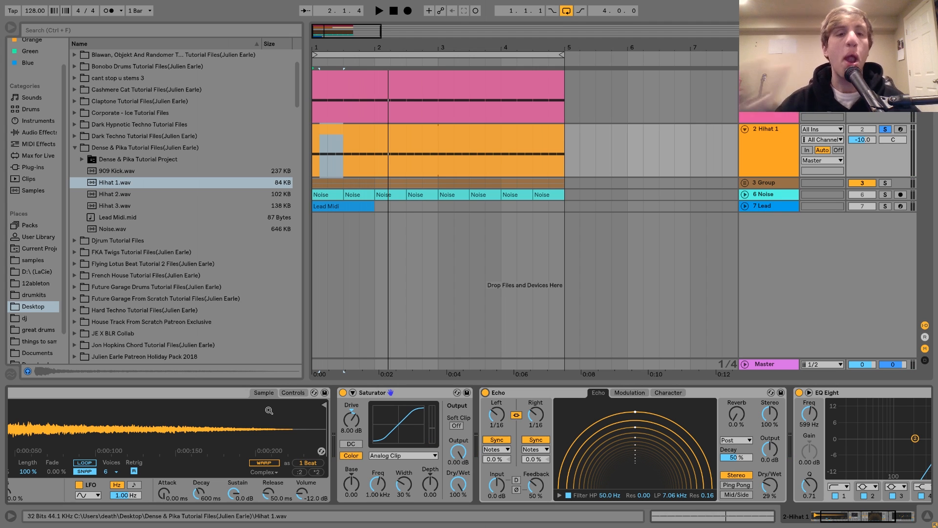
pyautogui.press('space')
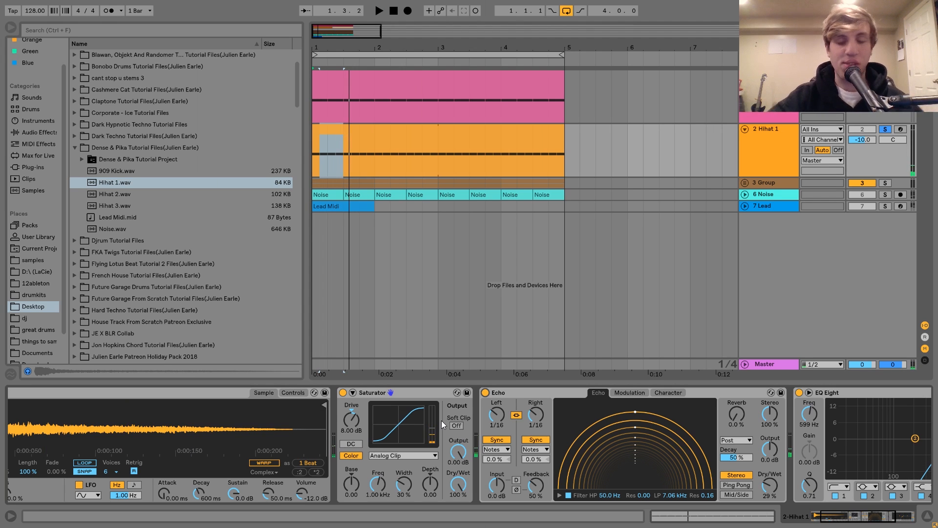
# Play the Hihat 1 track and compare its sound with the Saturator bypassed and active
pyautogui.scroll(3, 476, 429)
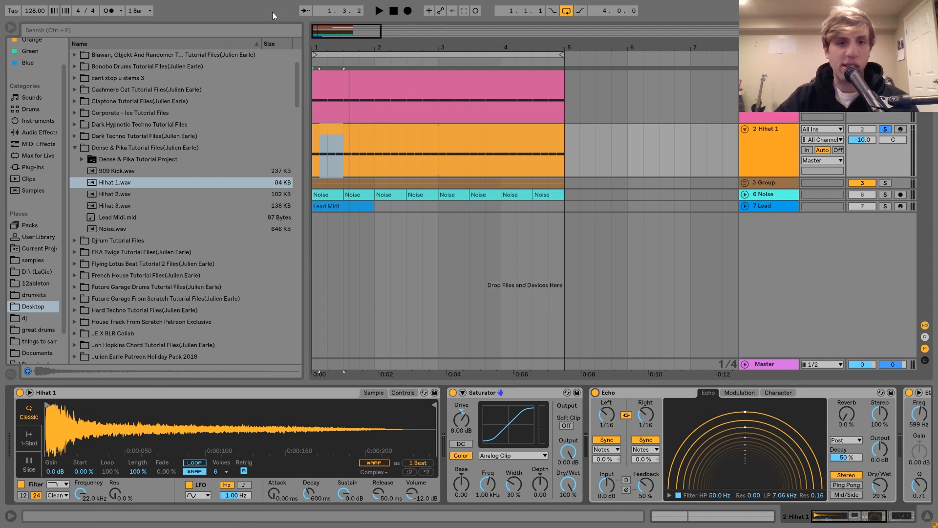
pyautogui.scroll(-3, 284, 499)
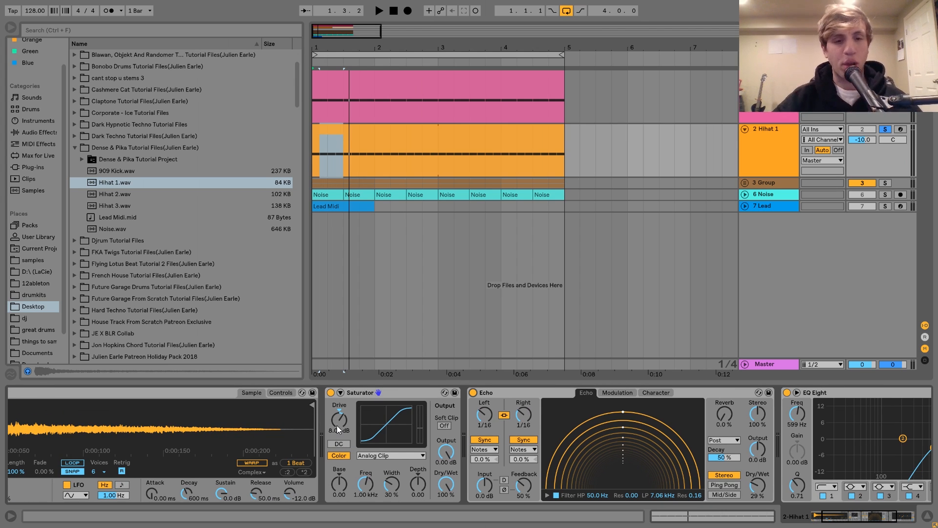
pyautogui.press('space')
pyautogui.click(331, 392)
pyautogui.click(331, 393)
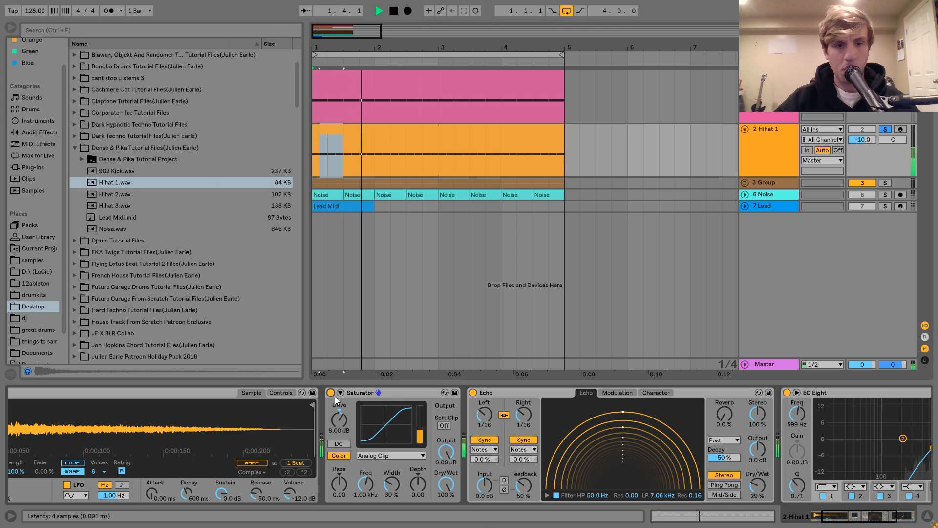
# Review the Echo and EQ Eight on the Hihat 1 track, comparing playback with the EQ Eight bypassed and active
pyautogui.hscroll(5, 327, 430)
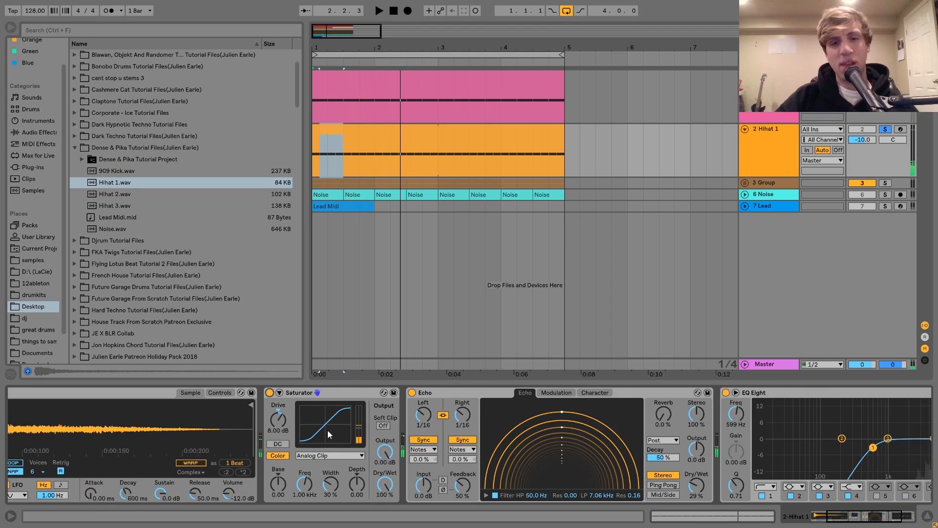
pyautogui.click(514, 394)
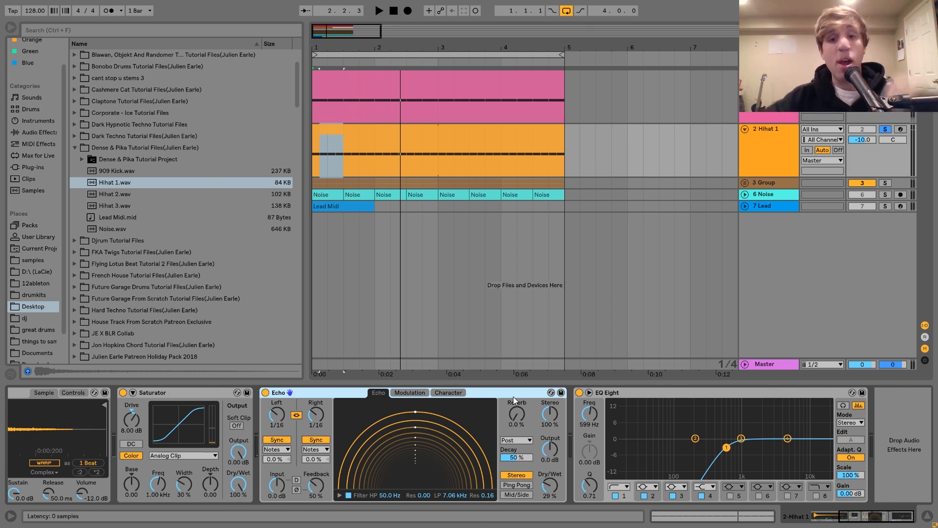
pyautogui.click(717, 395)
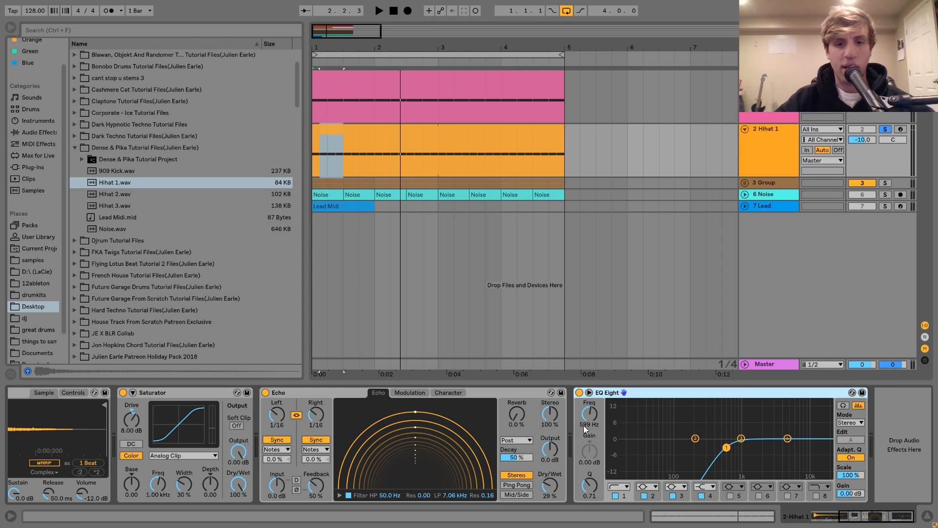
pyautogui.press('space')
pyautogui.click(578, 391)
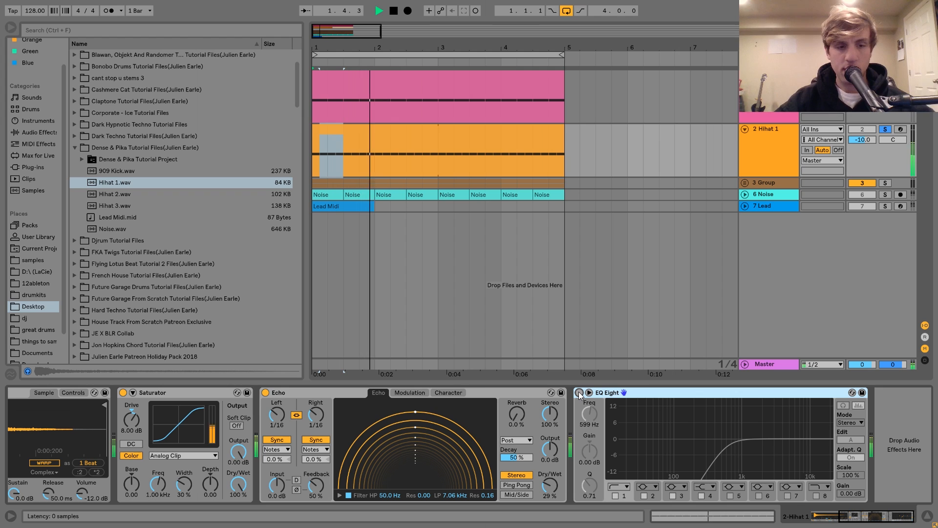
pyautogui.click(579, 391)
pyautogui.press('space')
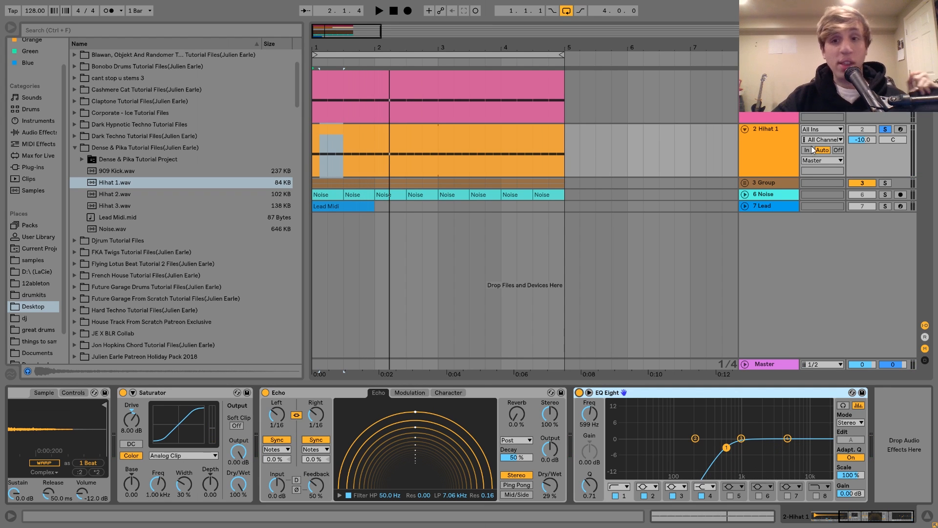
# Unfold the 3 Group track, solo it and audition the Hihat 2 and Hihat 3 tracks together
pyautogui.click(763, 183)
pyautogui.click(745, 183)
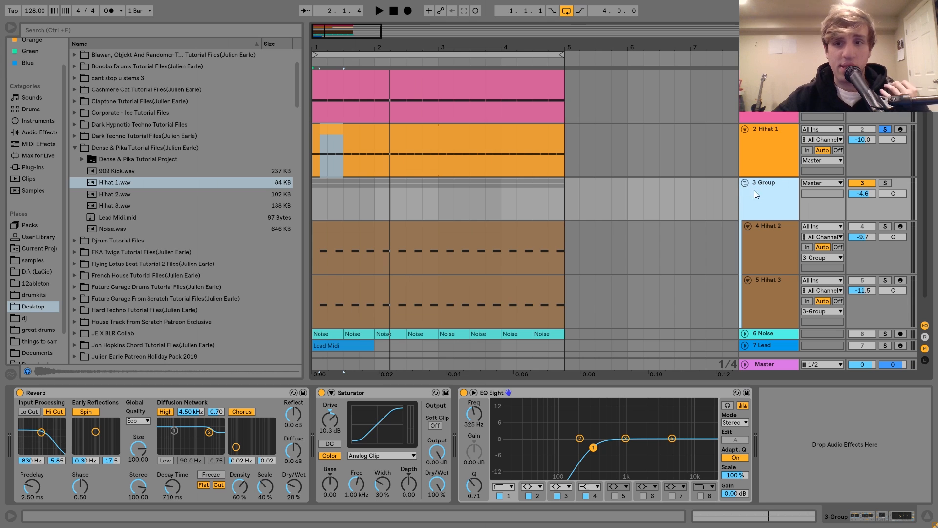
pyautogui.scroll(-1, 760, 197)
pyautogui.click(884, 163)
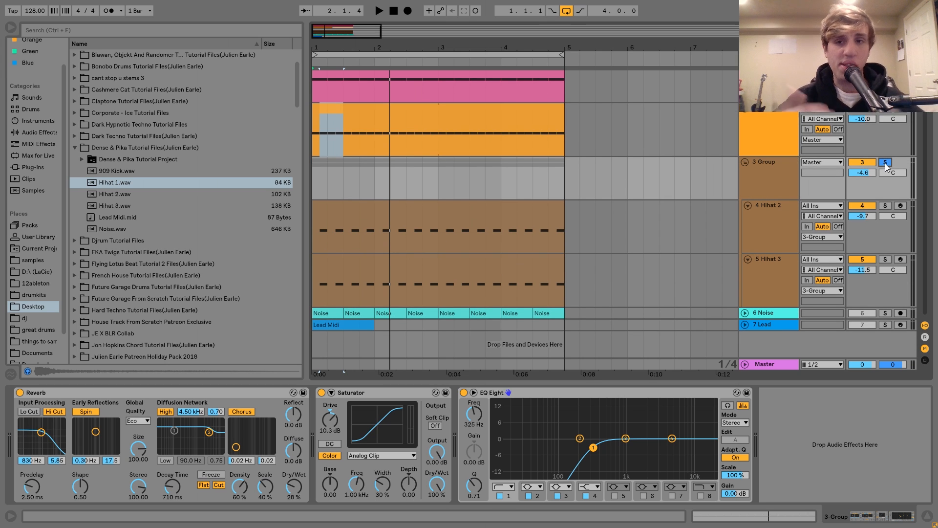
pyautogui.press('space')
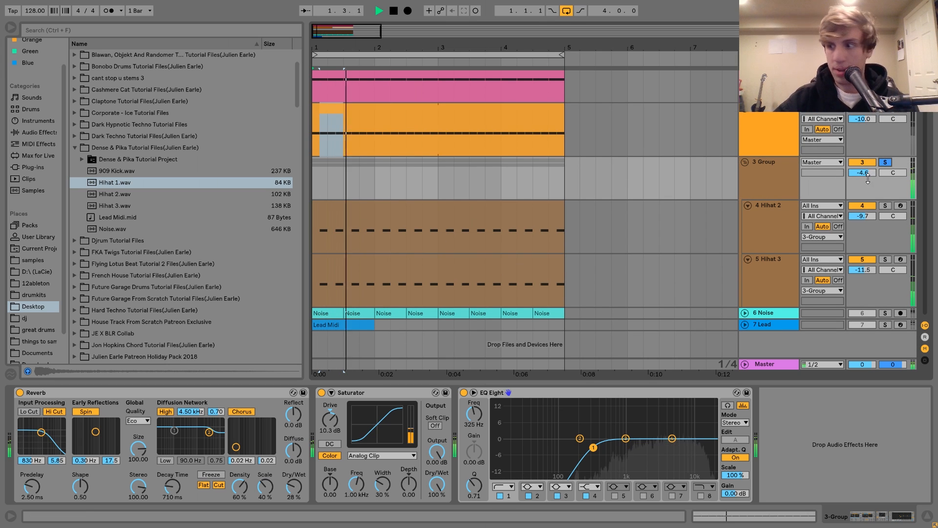
pyautogui.press('space')
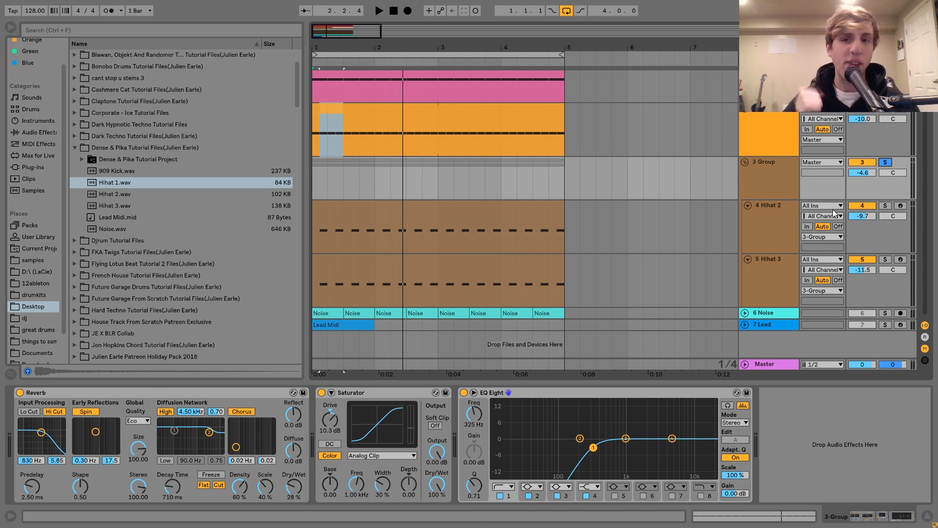
pyautogui.press('space')
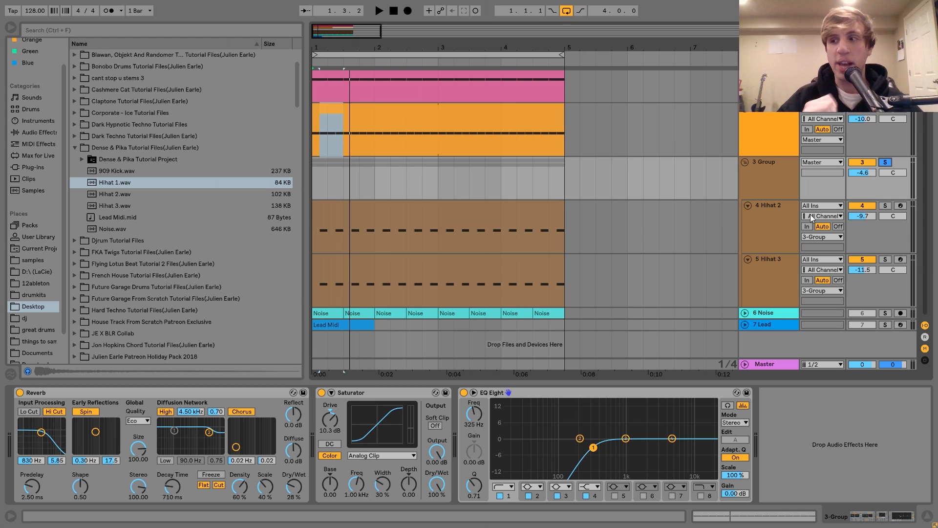
pyautogui.press('space')
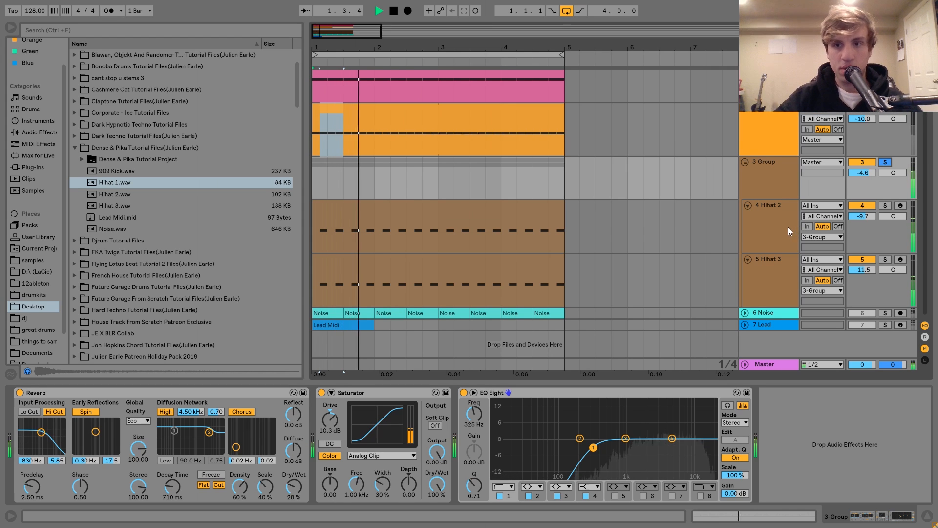
pyautogui.press('space')
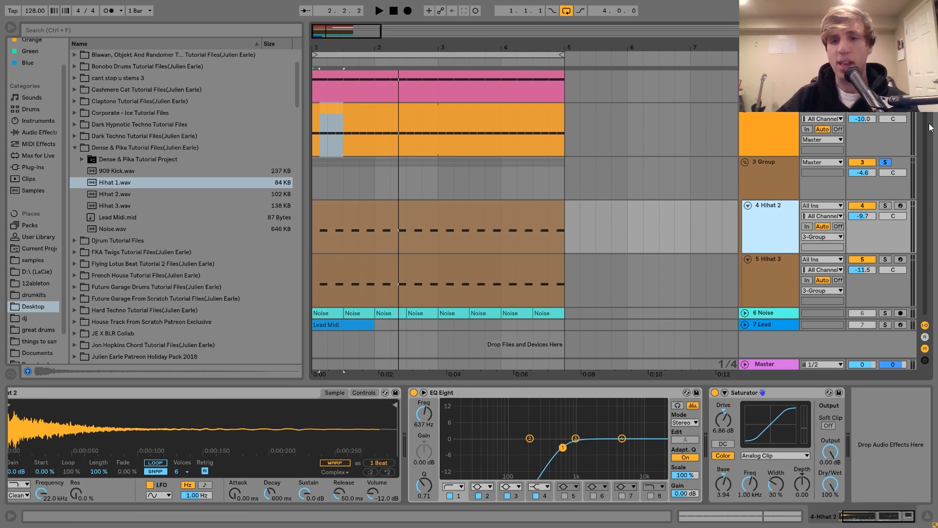
# Solo the Hihat 2 track, audition it and preview its source sample Hihat 2.wav
pyautogui.click(886, 205)
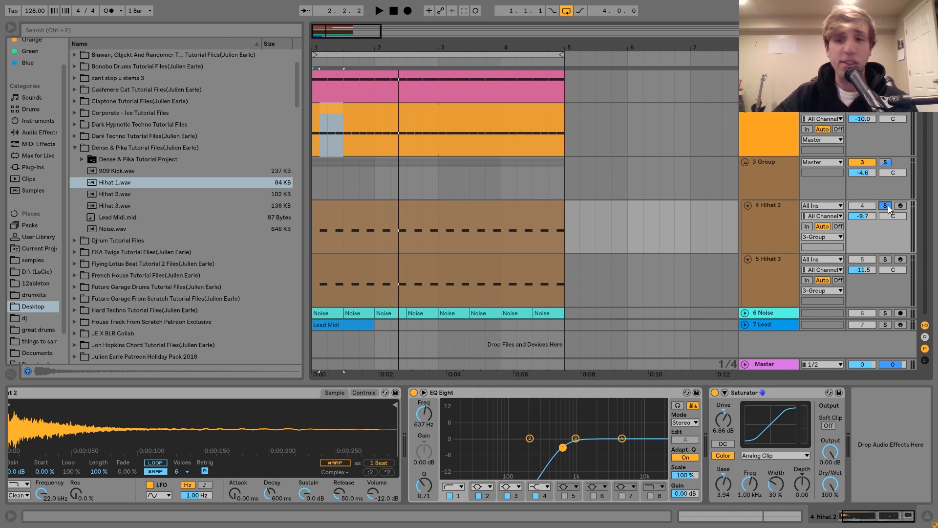
pyautogui.press('space')
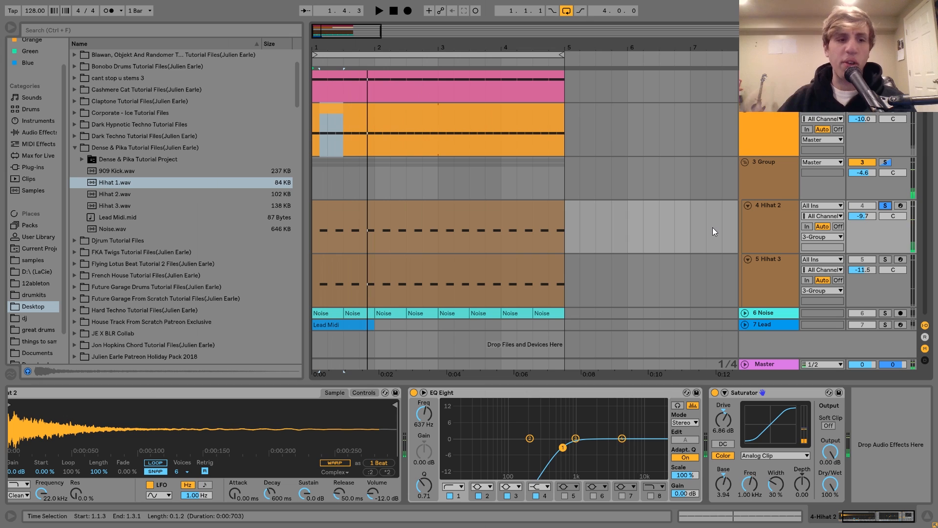
pyautogui.scroll(2, 430, 454)
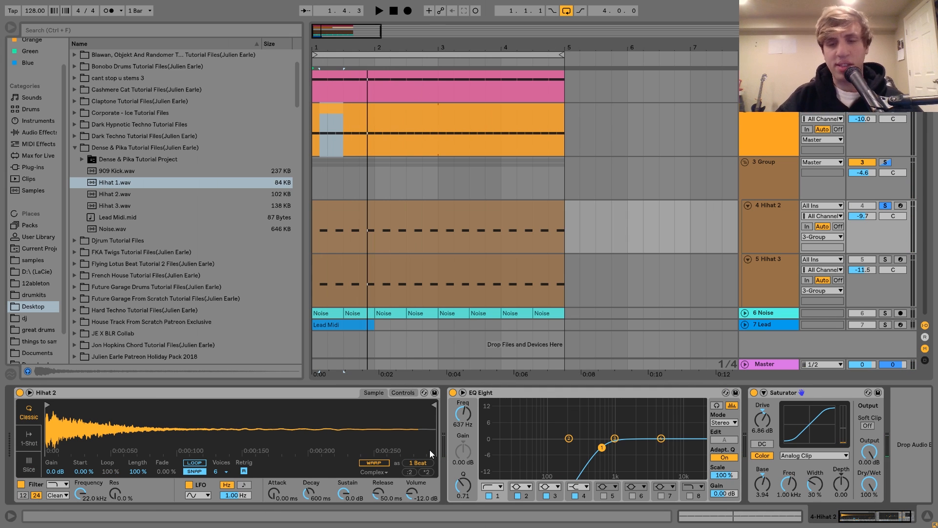
pyautogui.click(110, 192)
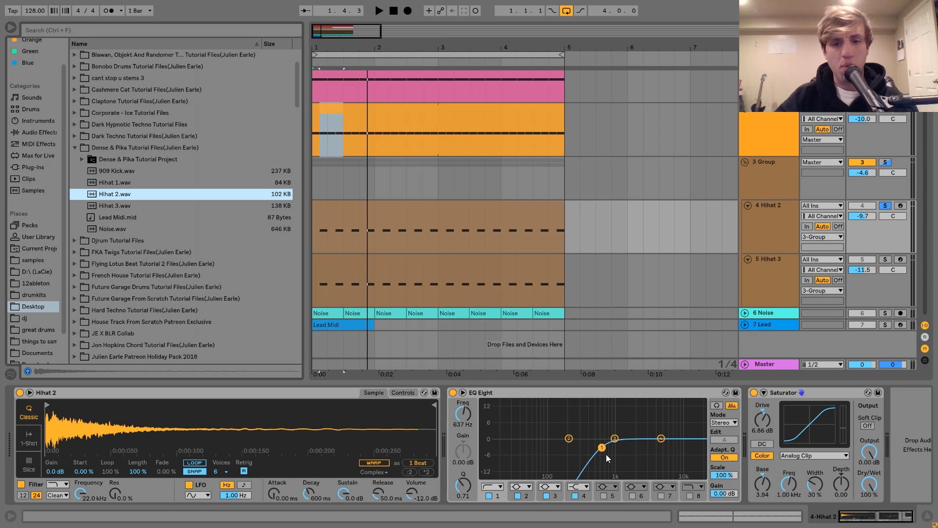
# Play the Hihat 2 track and compare its sound with the Saturator bypassed and active
pyautogui.click(783, 439)
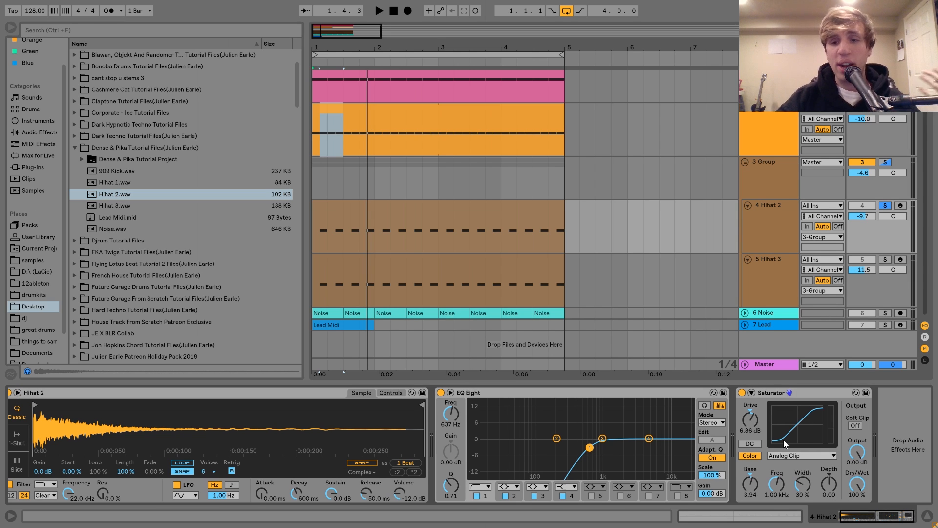
pyautogui.press('space')
pyautogui.click(741, 393)
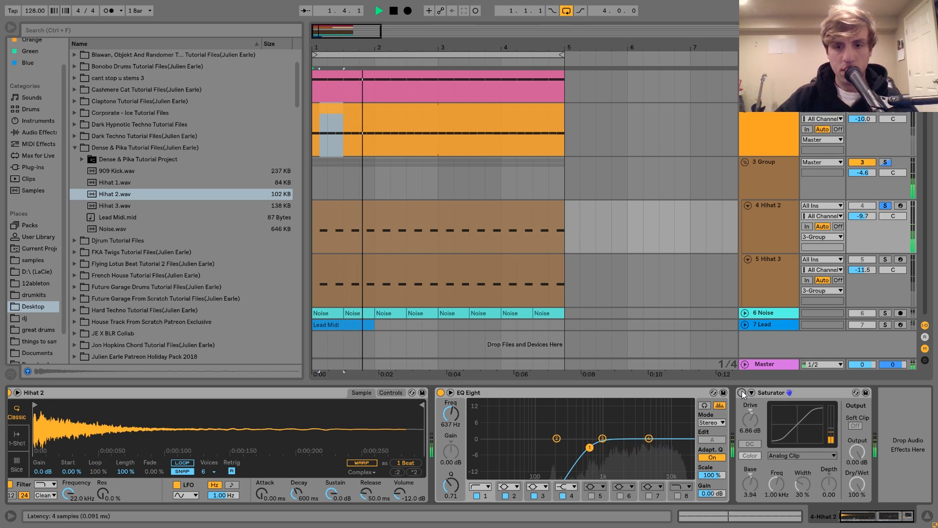
pyautogui.click(741, 392)
pyautogui.press('space')
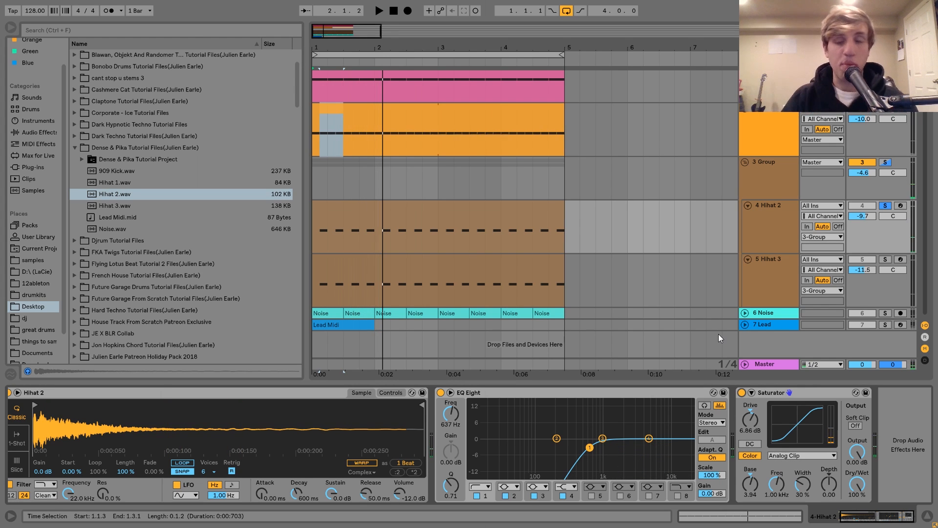
# Solo the Hihat 3 track and audition it while checking its EQ Eight spectrum
pyautogui.click(765, 283)
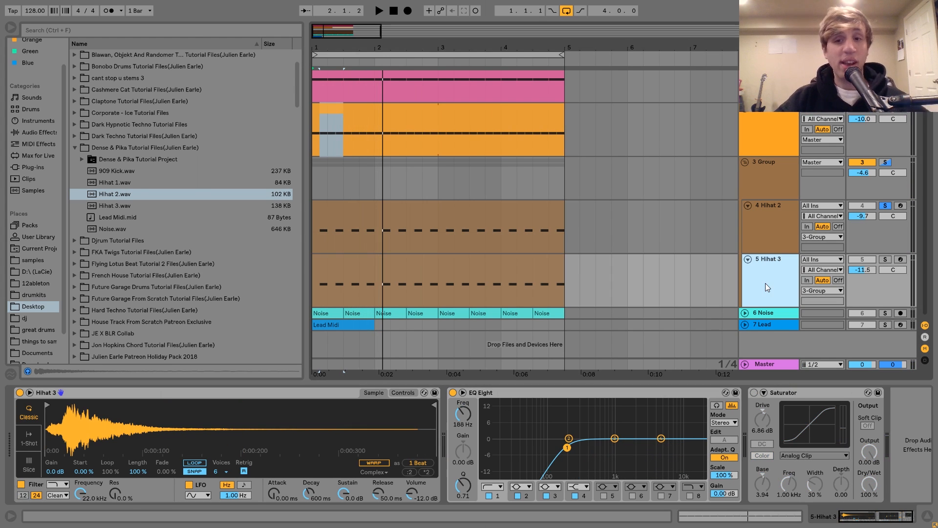
pyautogui.click(883, 261)
pyautogui.press('space')
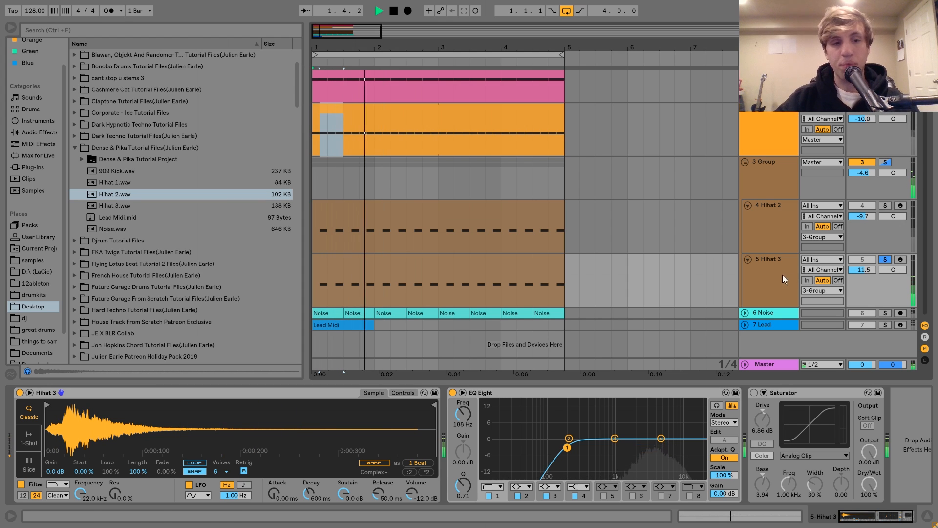
pyautogui.press('space')
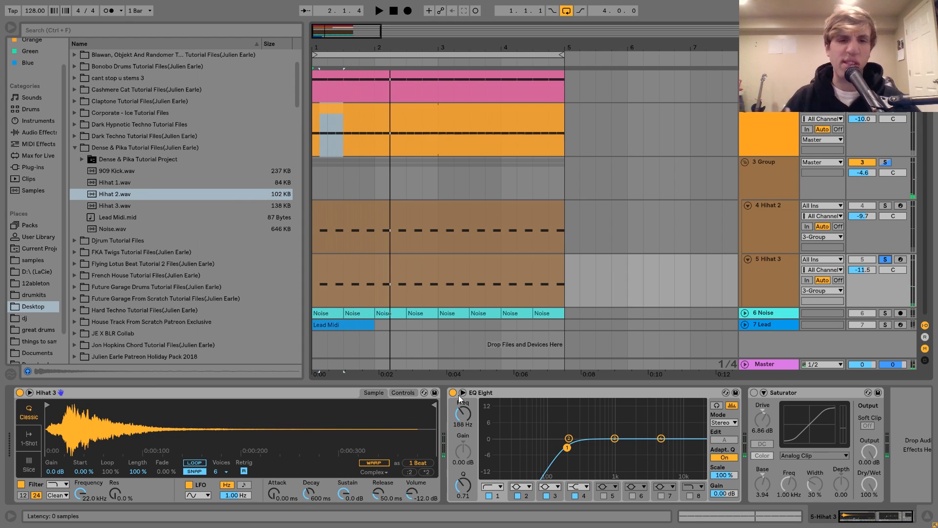
pyautogui.press('space')
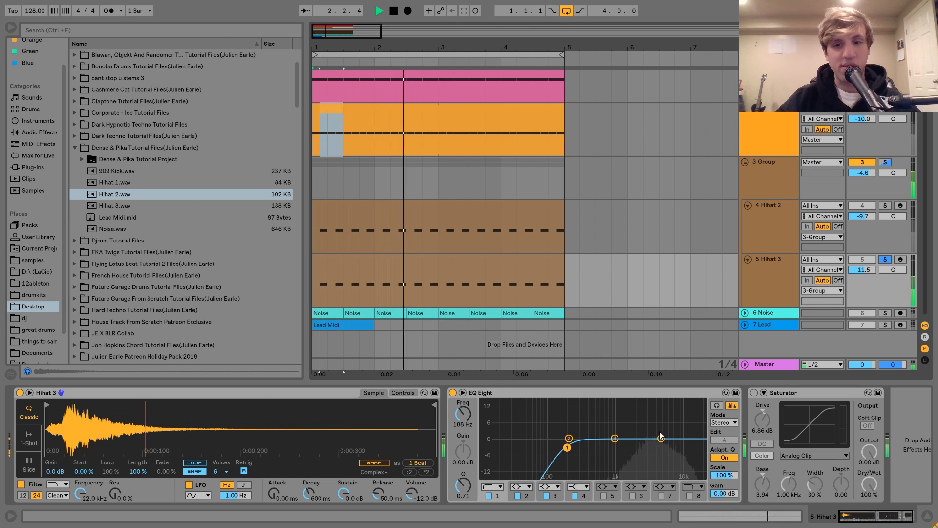
pyautogui.press('space')
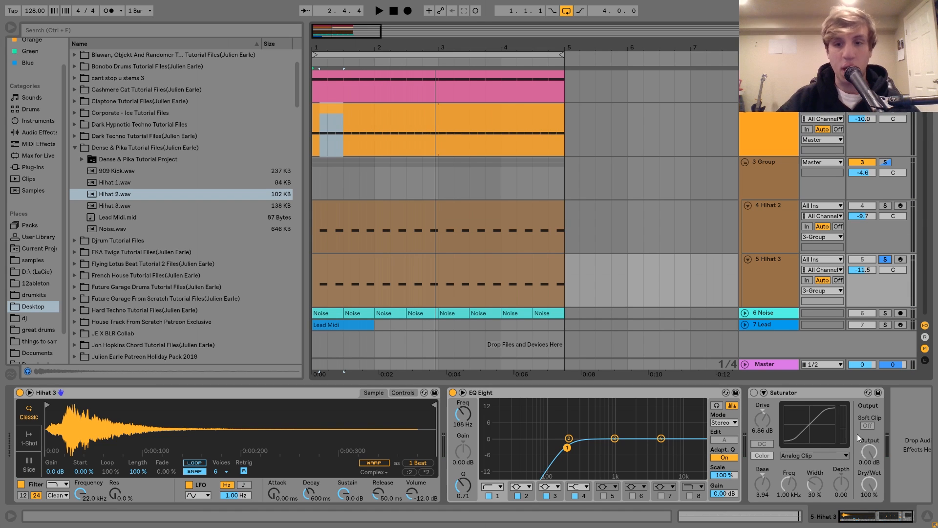
# Delete the disabled Saturator from the Hihat 3 track and review its sampler and EQ Eight
pyautogui.press('Delete')
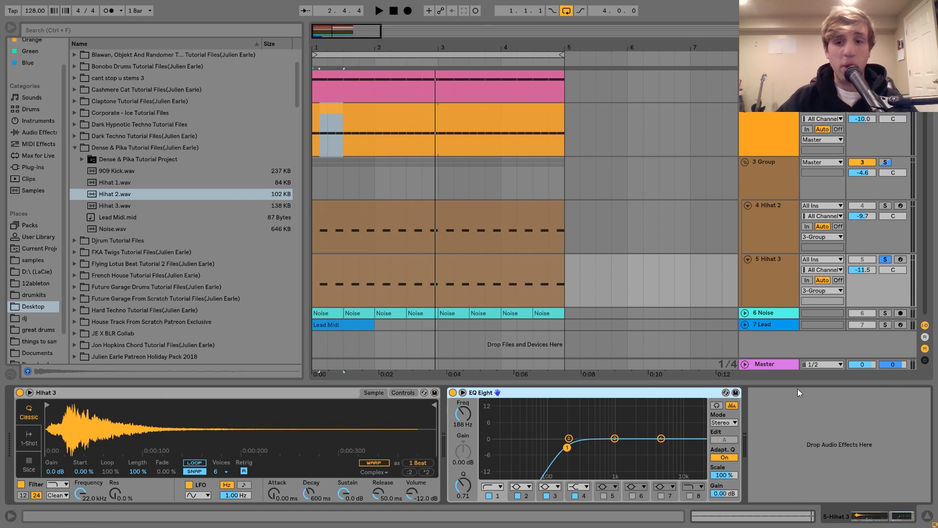
pyautogui.click(226, 394)
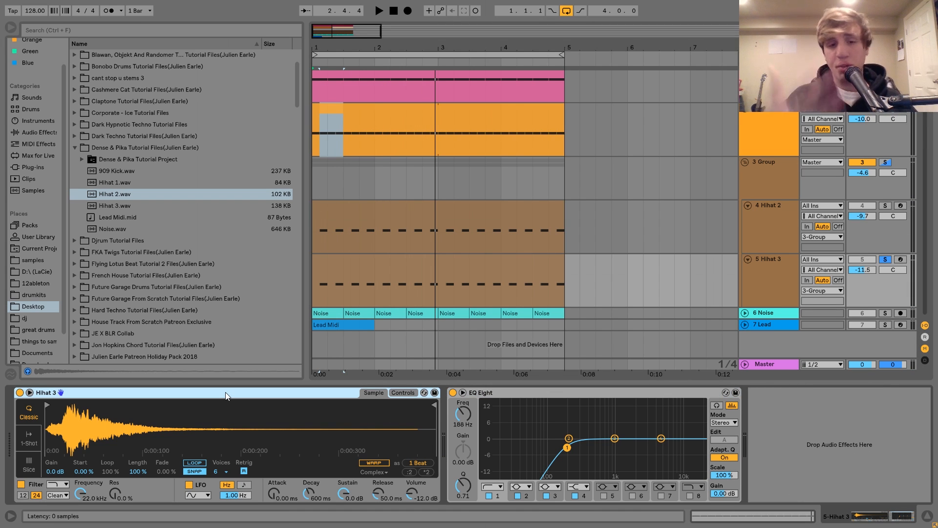
pyautogui.click(500, 391)
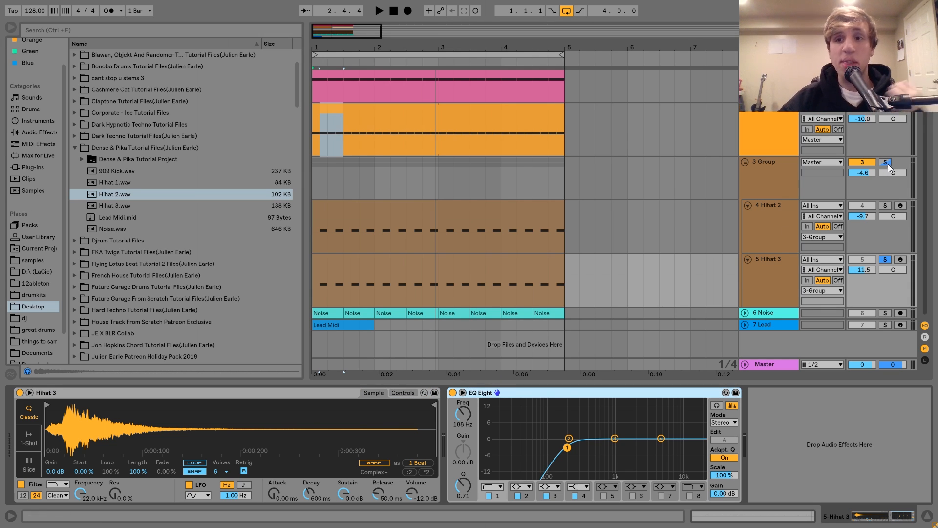
# Solo the 3 Group track and compare its playback with the Reverb bypassed and active
pyautogui.click(789, 171)
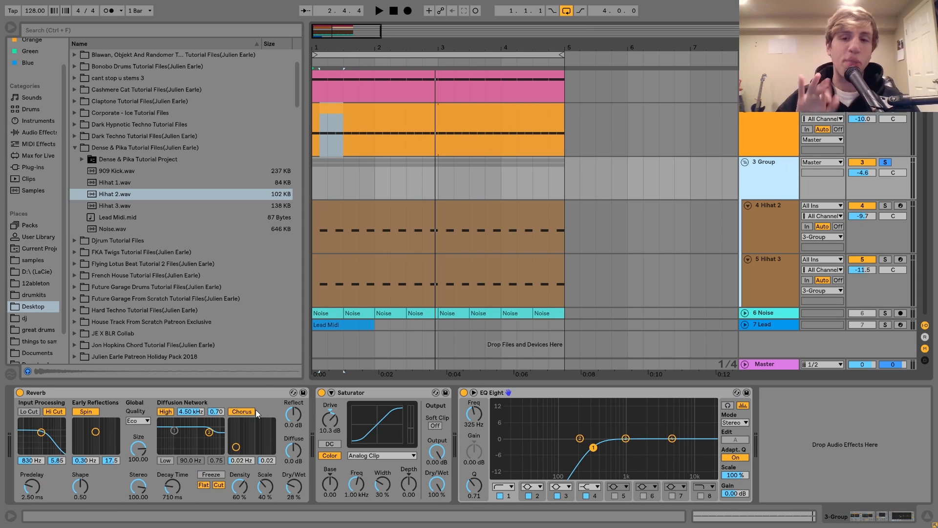
pyautogui.press('space')
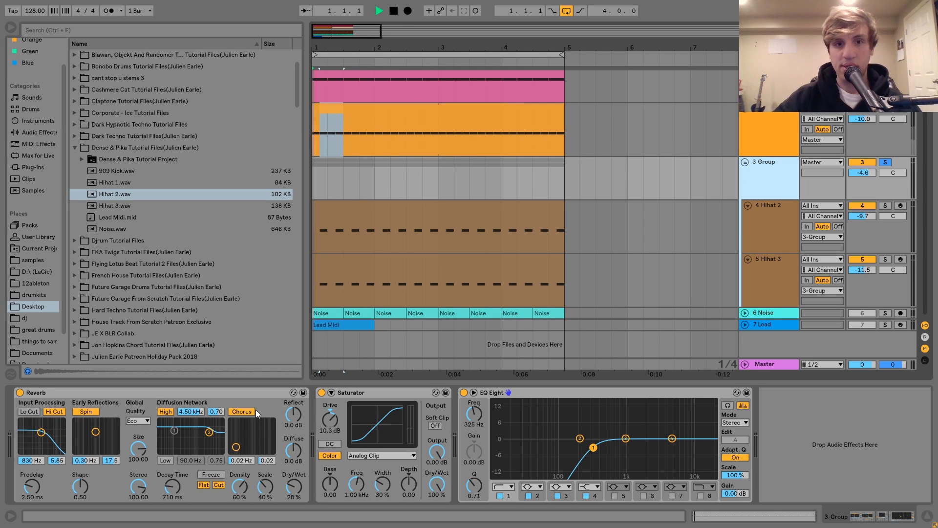
pyautogui.click(20, 392)
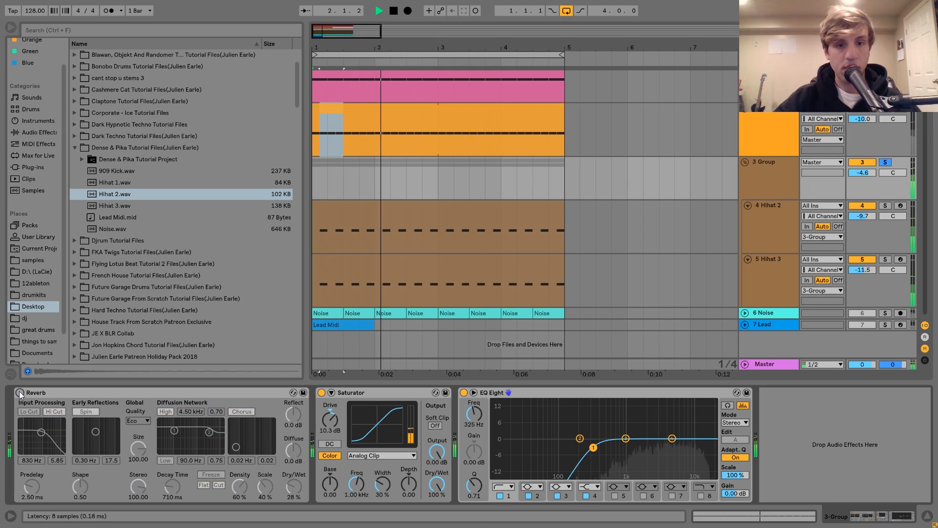
pyautogui.click(20, 392)
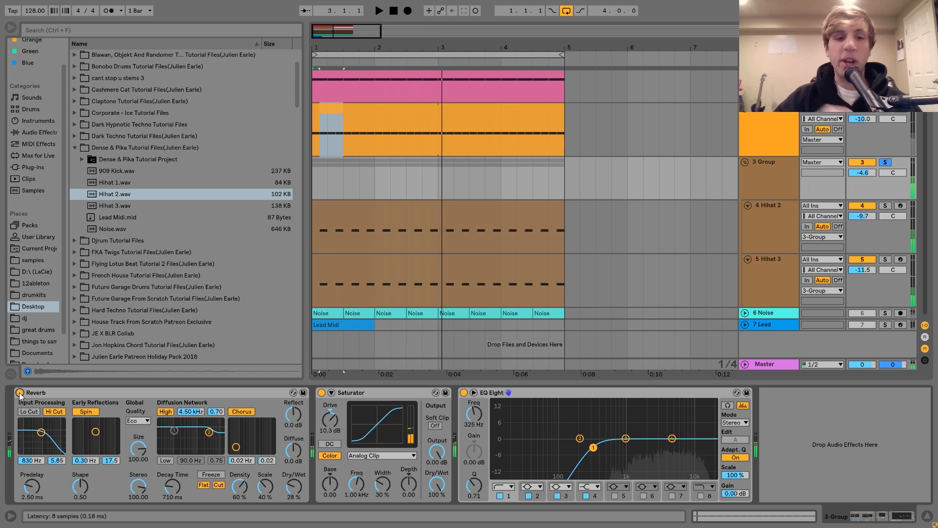
pyautogui.press('space')
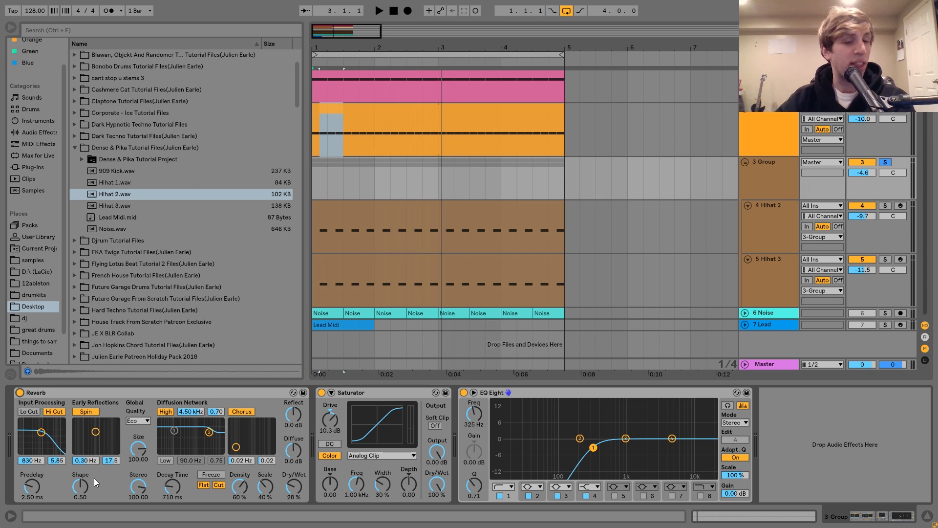
# Play the grouped hi-hats and compare the 3 Group's sound with its Saturator bypassed and active
pyautogui.press('space')
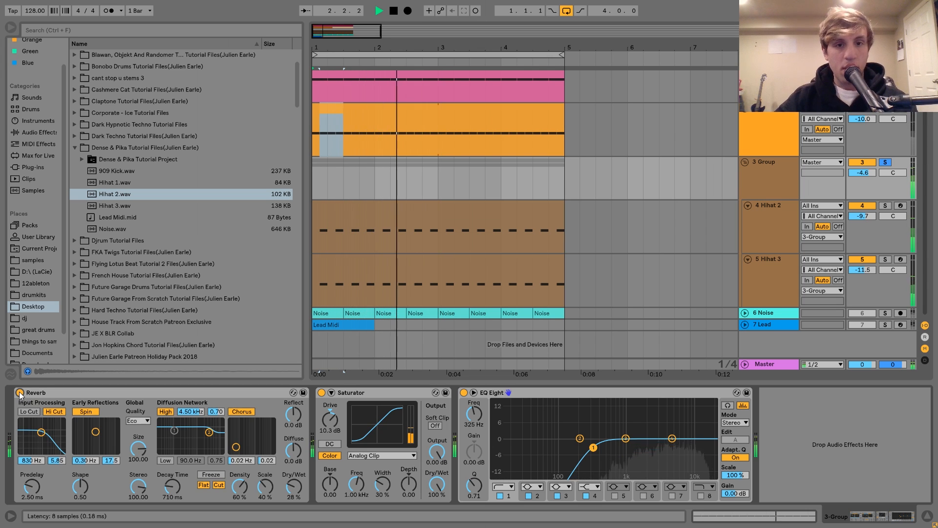
pyautogui.press('space')
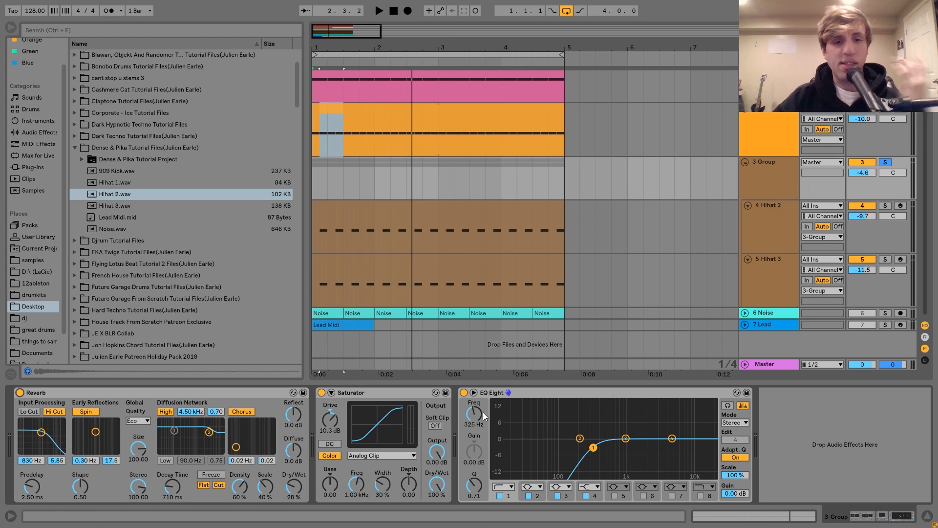
pyautogui.click(409, 397)
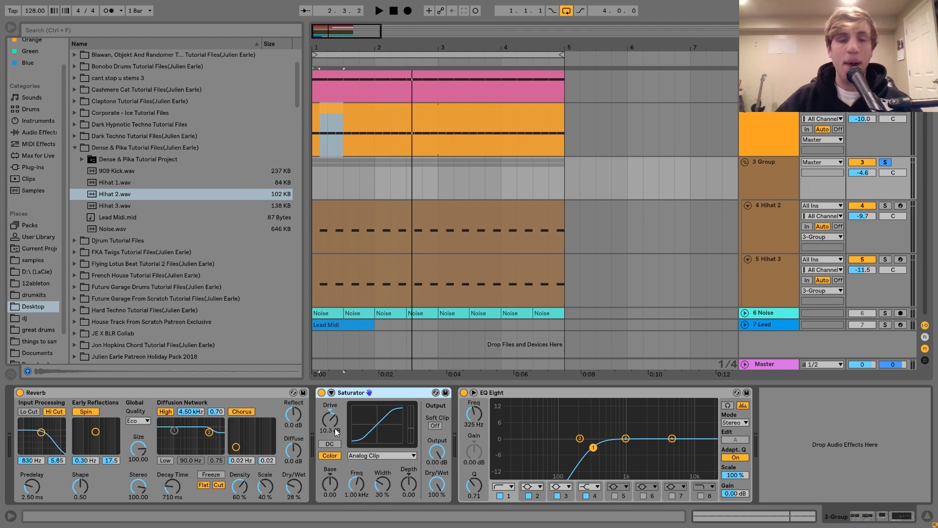
pyautogui.press('space')
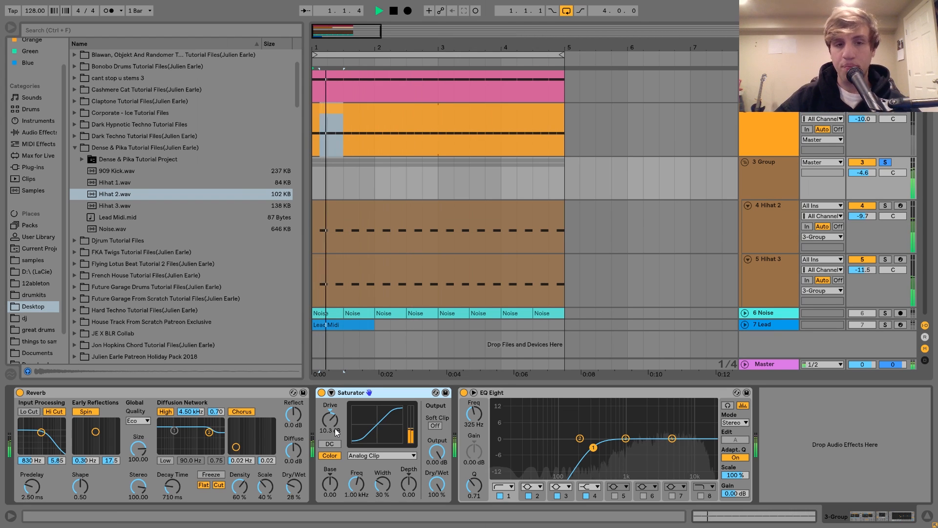
pyautogui.click(321, 392)
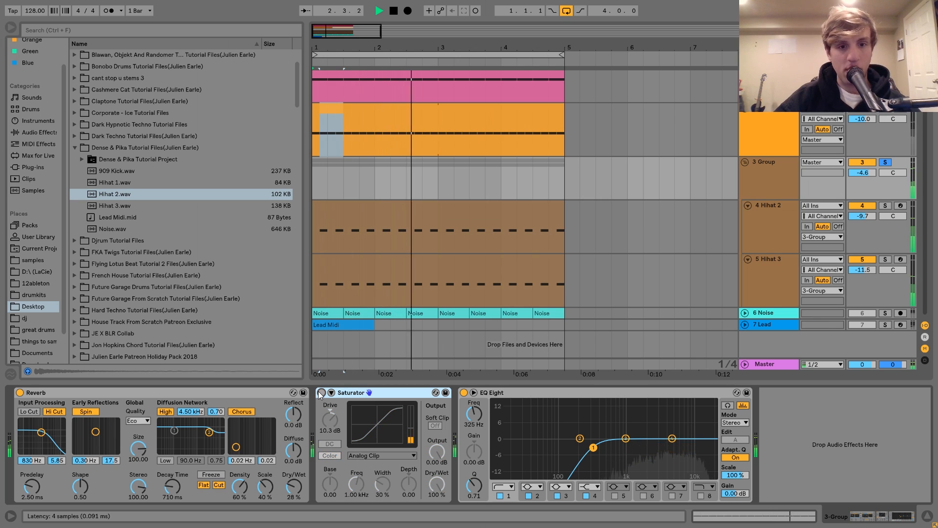
pyautogui.click(321, 393)
pyautogui.click(321, 393)
pyautogui.click(320, 392)
pyautogui.press('space')
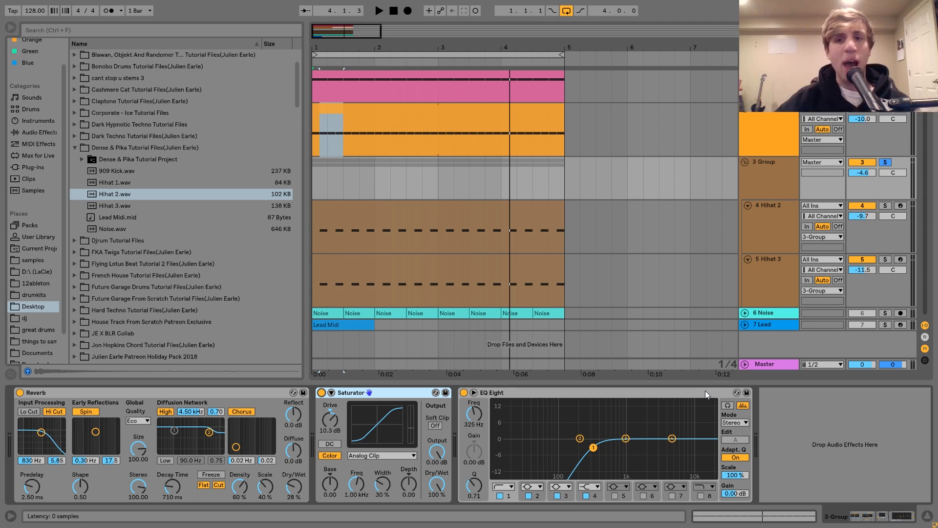
# Unfold and solo the Noise track and audition its clips
pyautogui.click(764, 208)
pyautogui.click(767, 180)
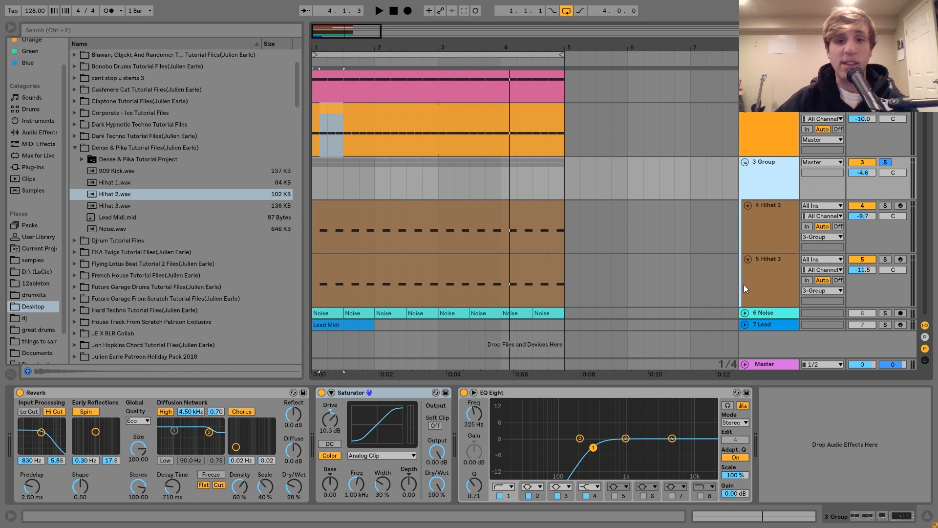
pyautogui.click(744, 312)
pyautogui.click(764, 306)
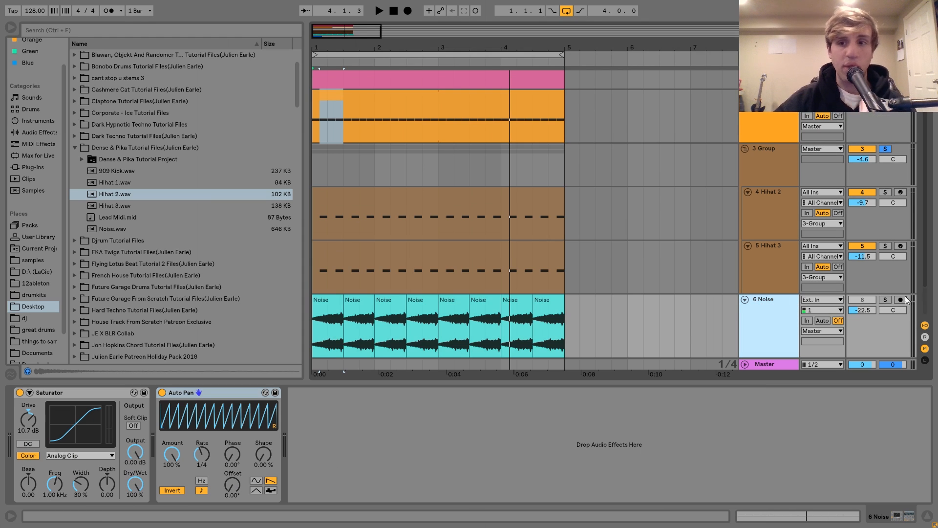
pyautogui.click(885, 300)
pyautogui.press('space')
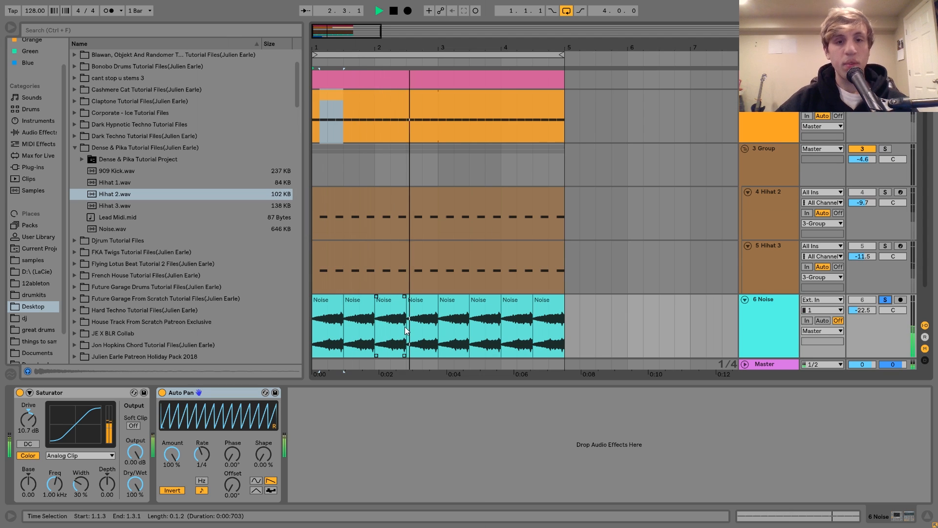
pyautogui.press('space')
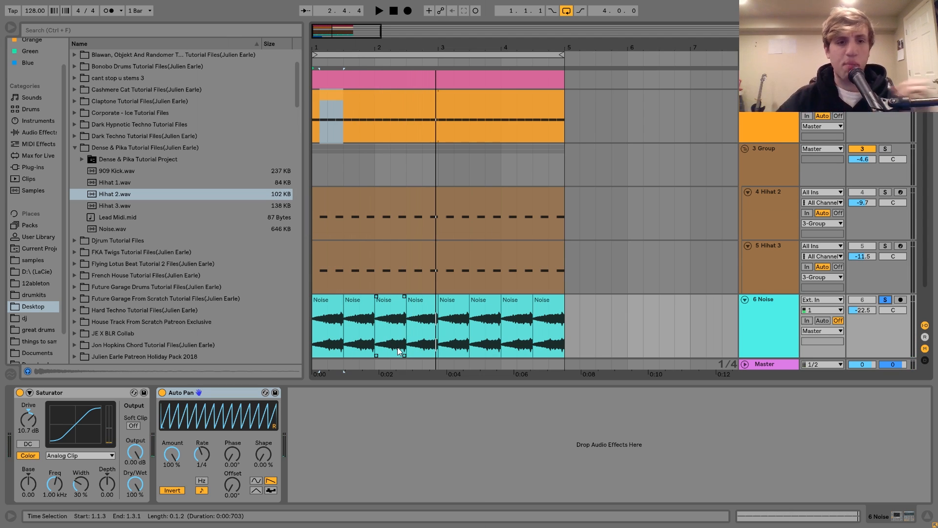
# Place Noise.wav at bar 5 of the Noise track and duplicate its first half bar into three consecutive clips
pyautogui.click(117, 229)
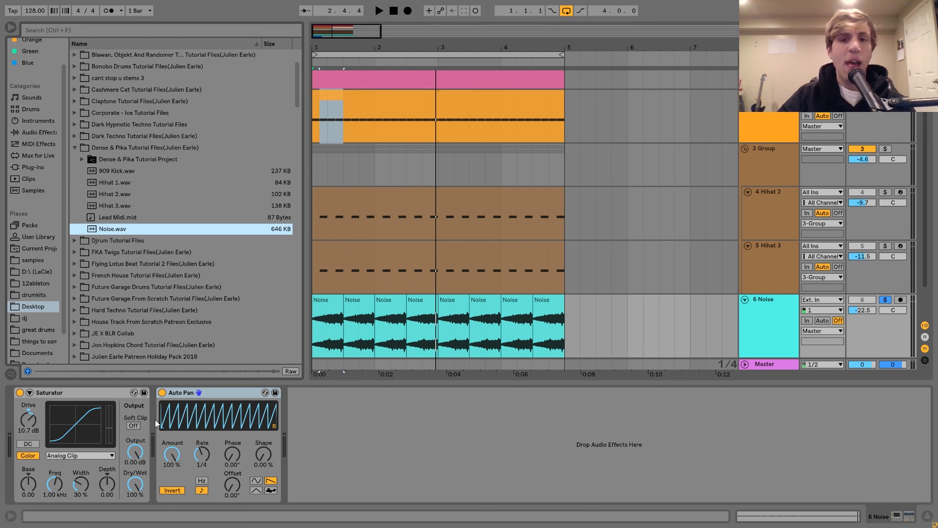
pyautogui.moveTo(108, 229); pyautogui.dragTo(566, 314)
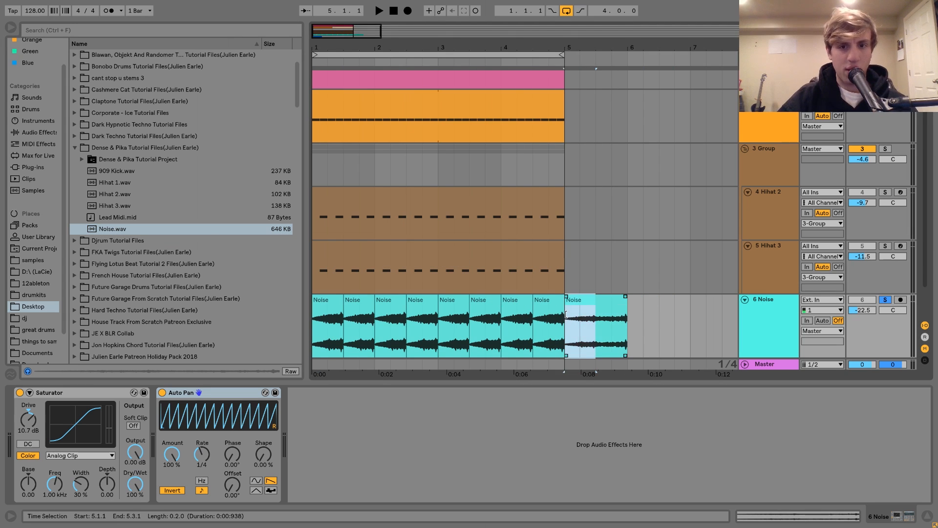
pyautogui.hotkey('ctrl', 'd')
pyautogui.hotkey('ctrl', 'd')
pyautogui.keyDown('shift'); pyautogui.click(576, 311); pyautogui.keyUp('shift')
# Raise the gain of the three added noise clips to 6.25 dB for a test playback and delete them
pyautogui.click(754, 518)
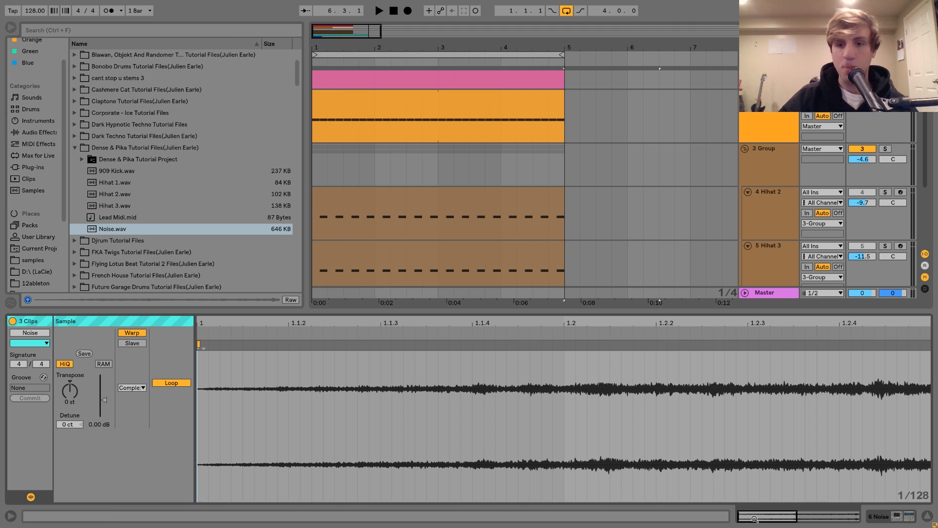
pyautogui.moveTo(103, 399); pyautogui.dragTo(104, 393)
pyautogui.press('space')
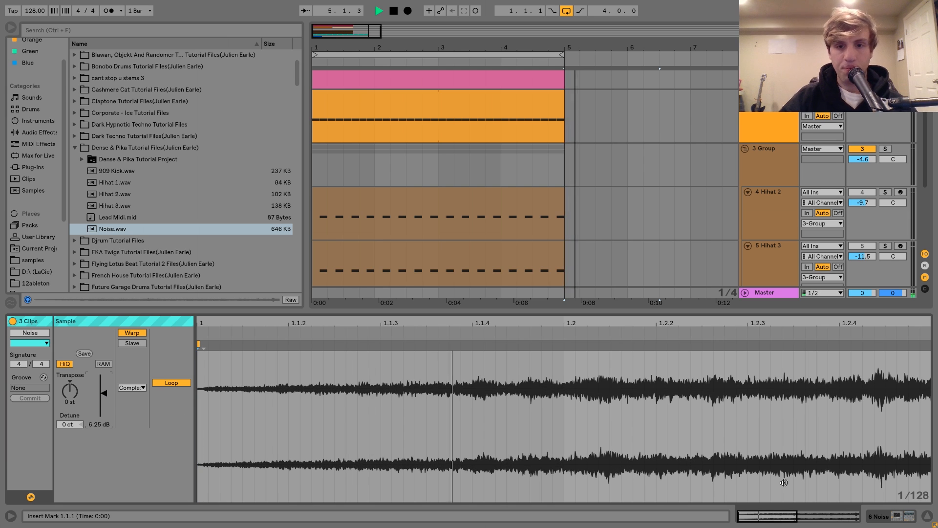
pyautogui.hotkey('shift', 'Tab')
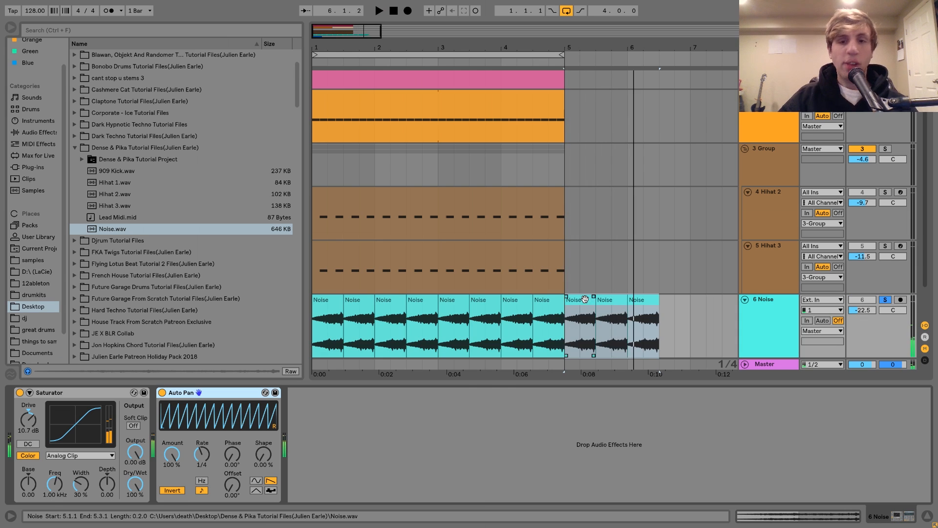
pyautogui.press('Delete')
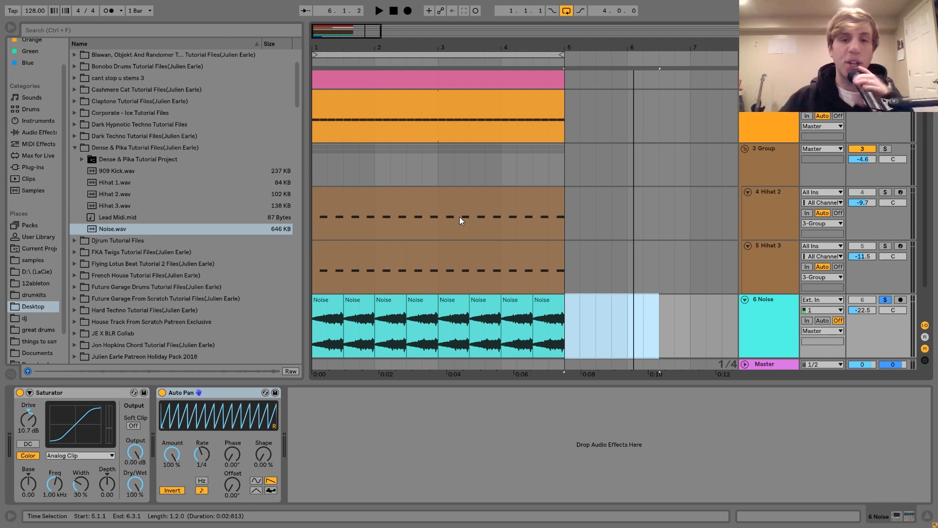
# Play the full mix and compare it with the Noise track switched on and off
pyautogui.click(323, 300)
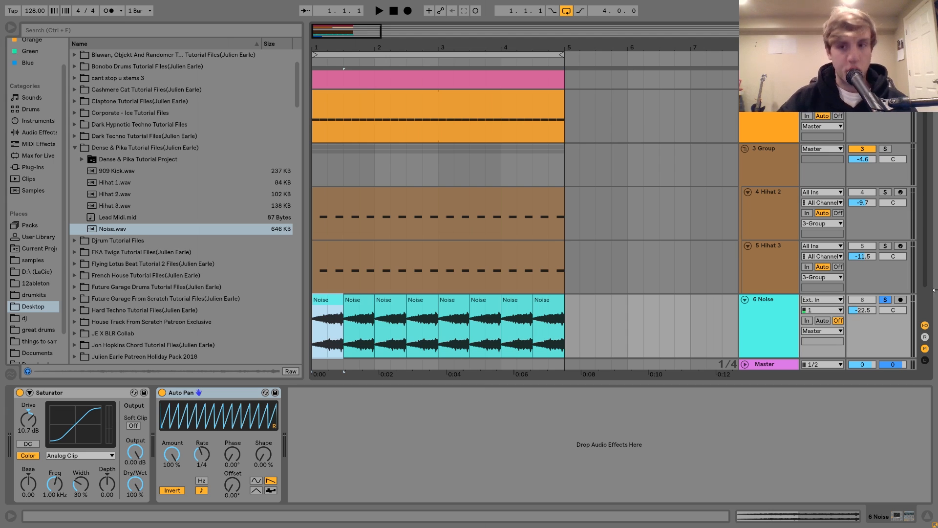
pyautogui.click(885, 299)
pyautogui.press('space')
pyautogui.click(872, 300)
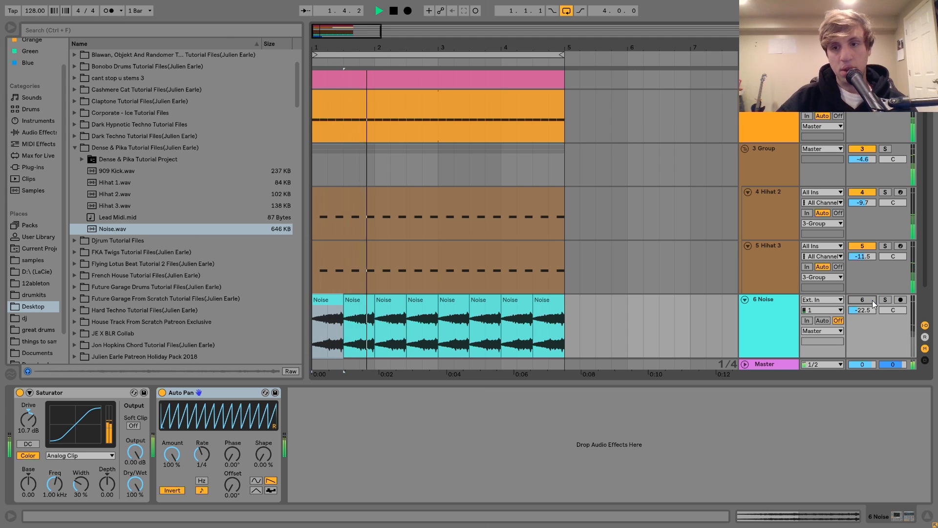
pyautogui.click(872, 299)
pyautogui.press('space')
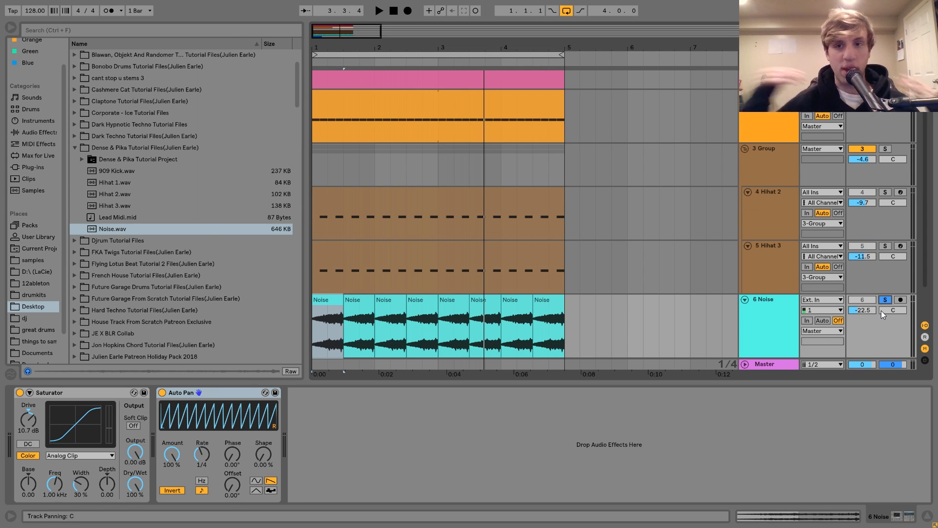
# Audition the soloed Noise track against the full mix by removing its solo and toggling the track during playback
pyautogui.click(497, 343)
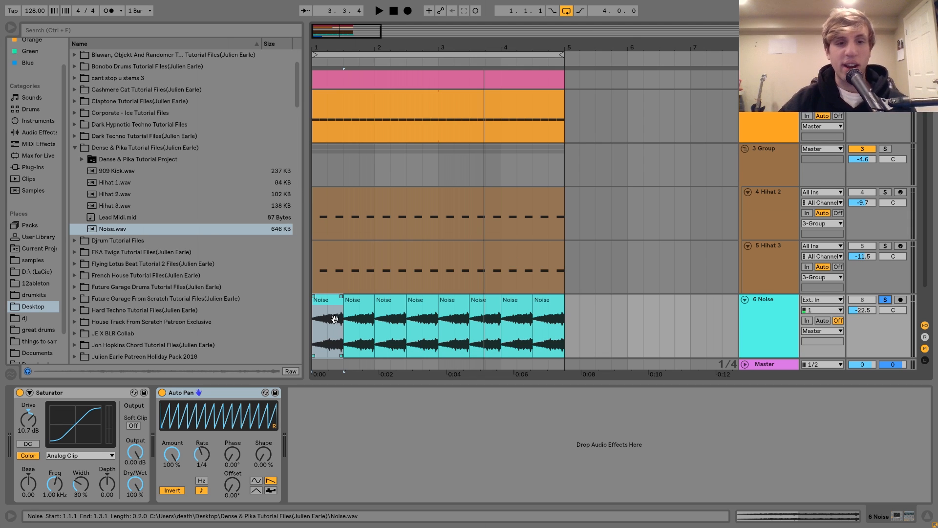
pyautogui.press('space')
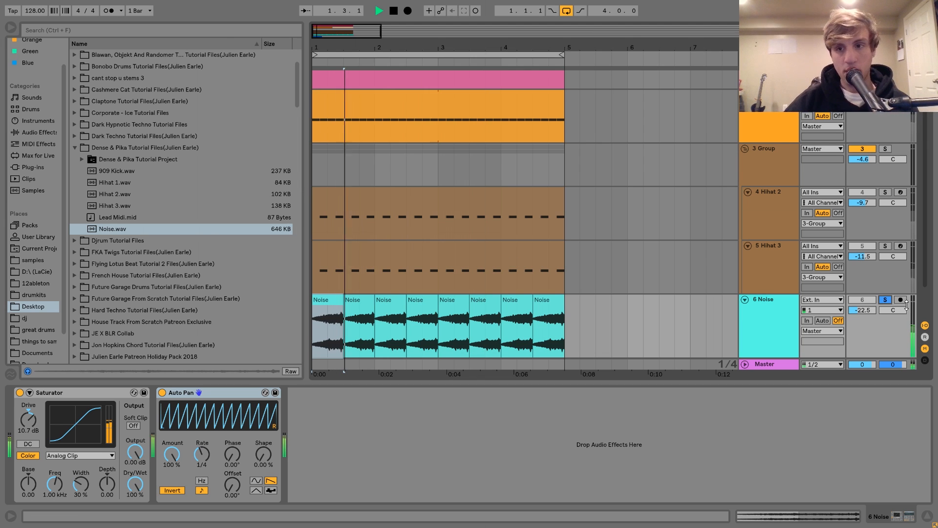
pyautogui.click(885, 300)
pyautogui.click(872, 301)
pyautogui.press('space')
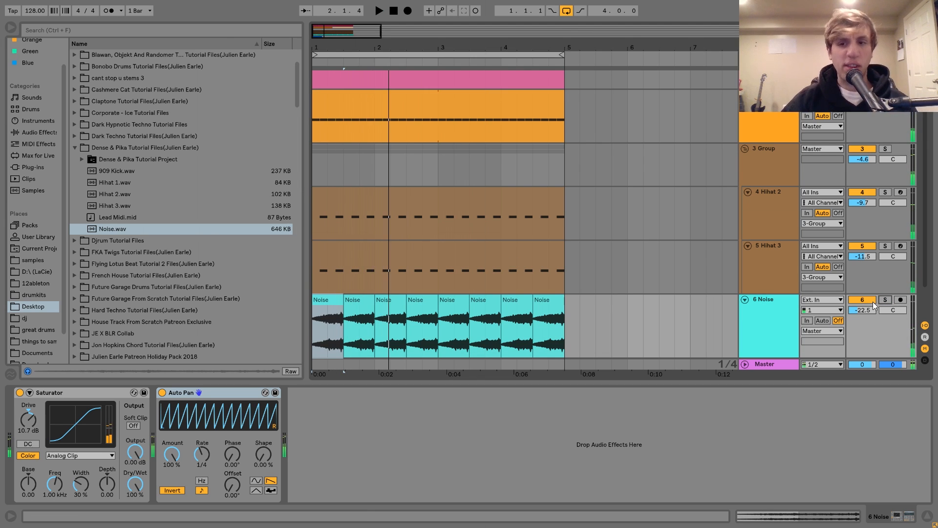
# Play the mix, open the Lead track's devices, and switch the Noise track on and the Lead track off
pyautogui.scroll(-2, 676, 106)
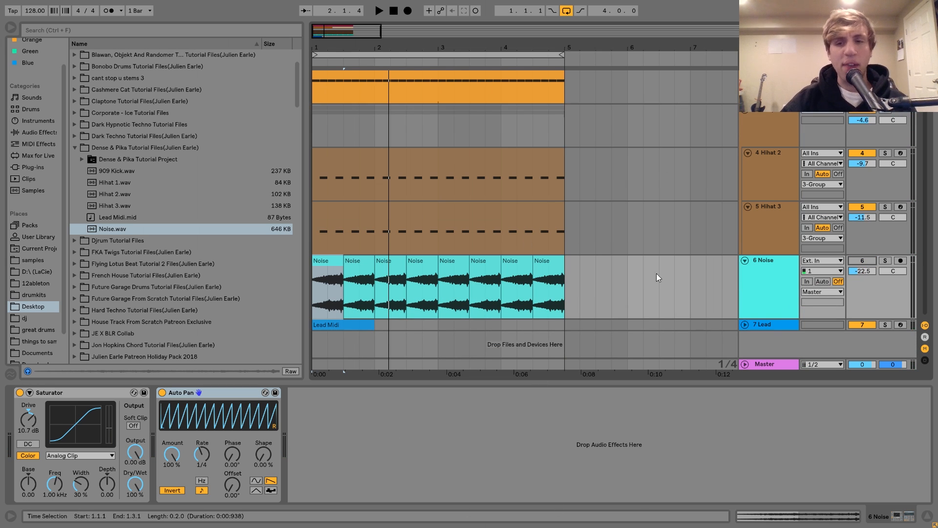
pyautogui.press('space')
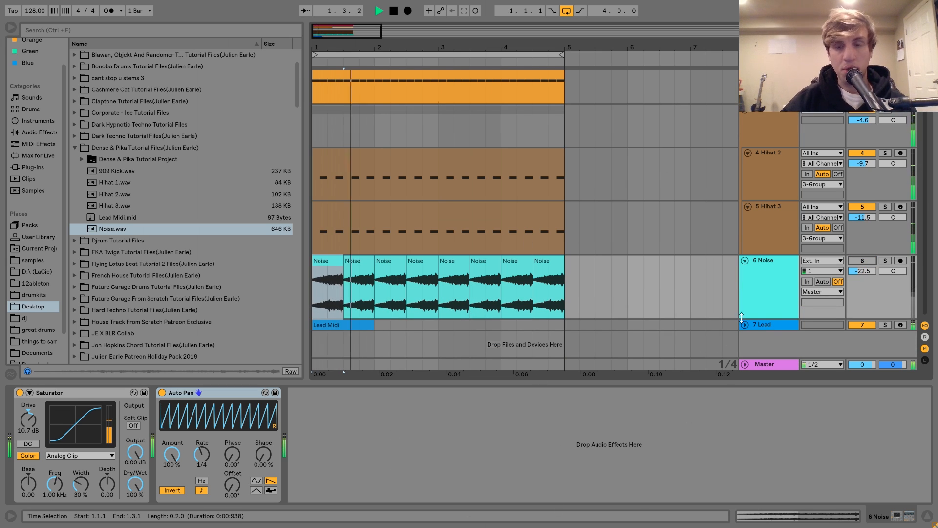
pyautogui.click(760, 325)
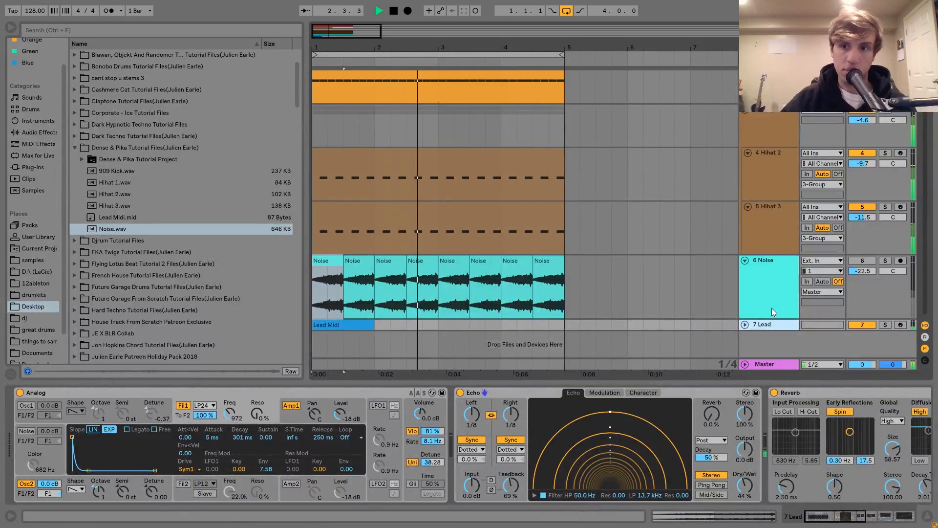
pyautogui.click(860, 261)
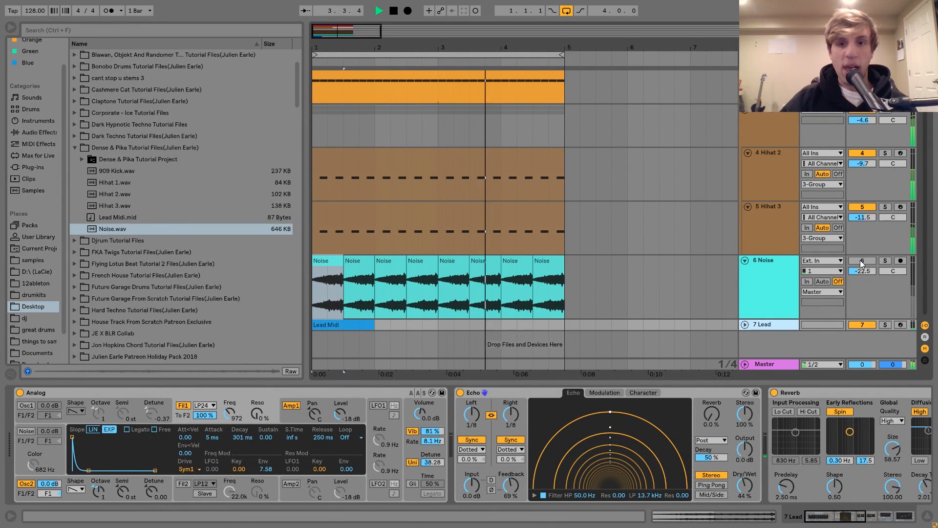
pyautogui.click(862, 324)
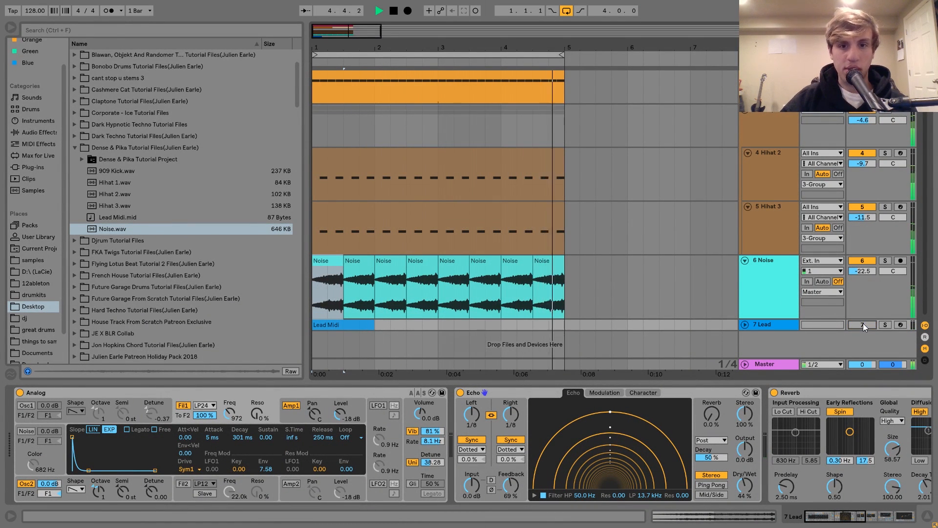
pyautogui.press('space')
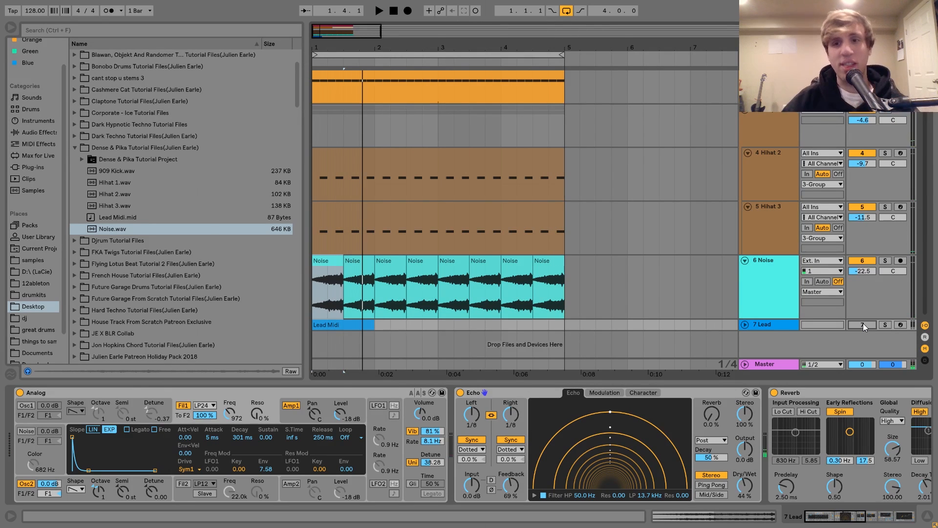
# Solo the Noise track and compare its playback with the Saturator bypassed and active
pyautogui.click(318, 262)
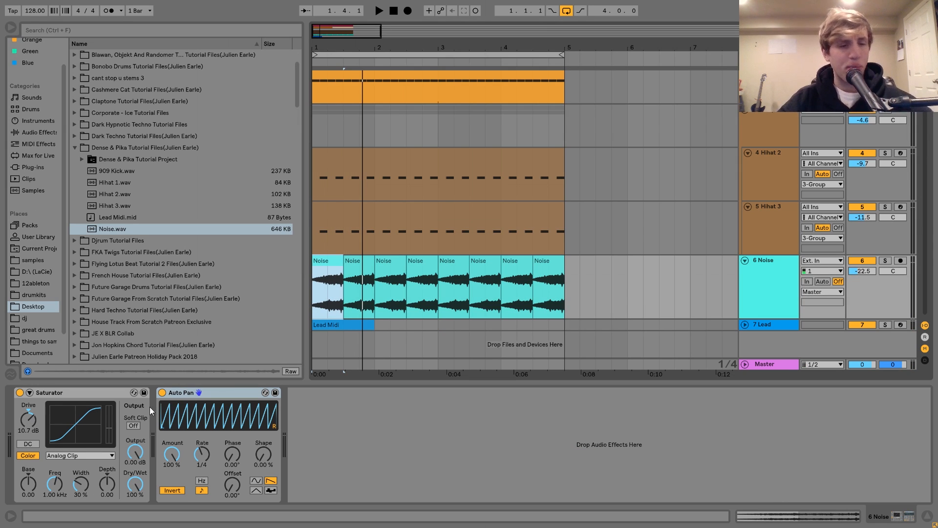
pyautogui.click(885, 260)
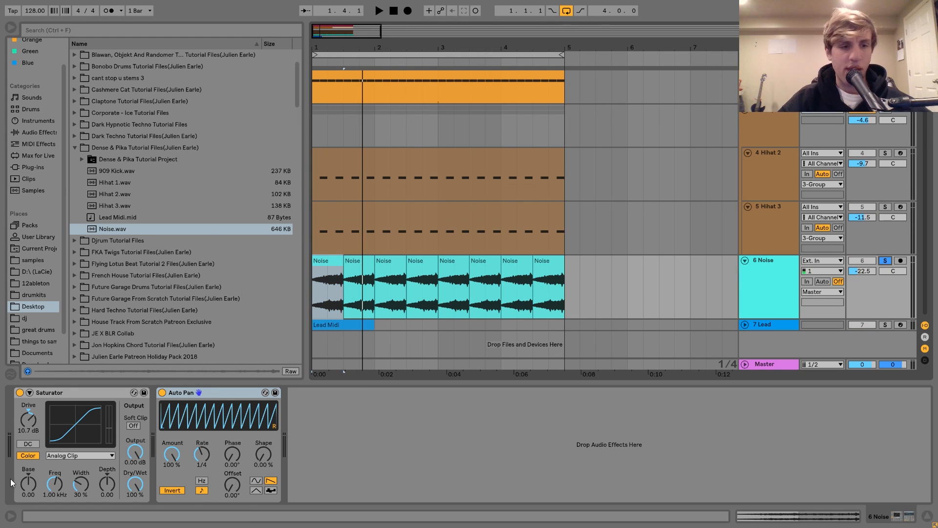
pyautogui.press('space')
pyautogui.click(19, 392)
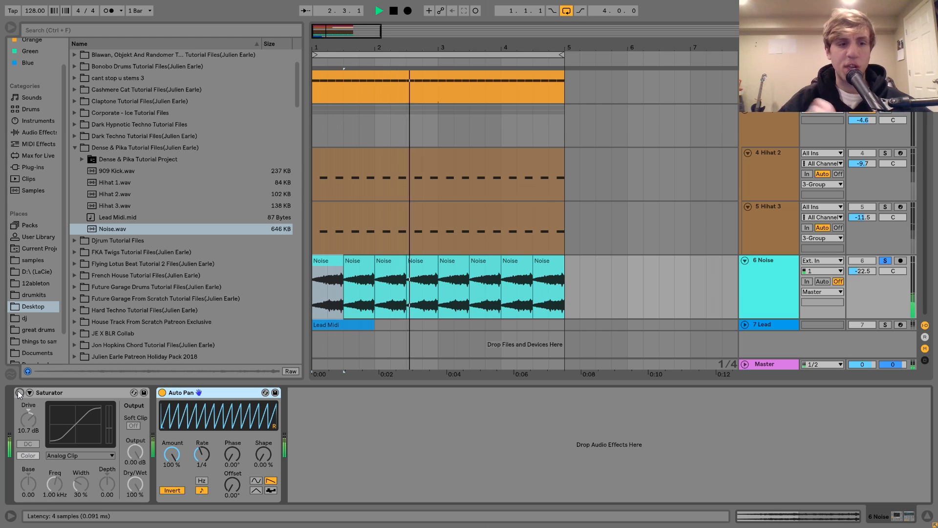
pyautogui.click(20, 392)
pyautogui.press('space')
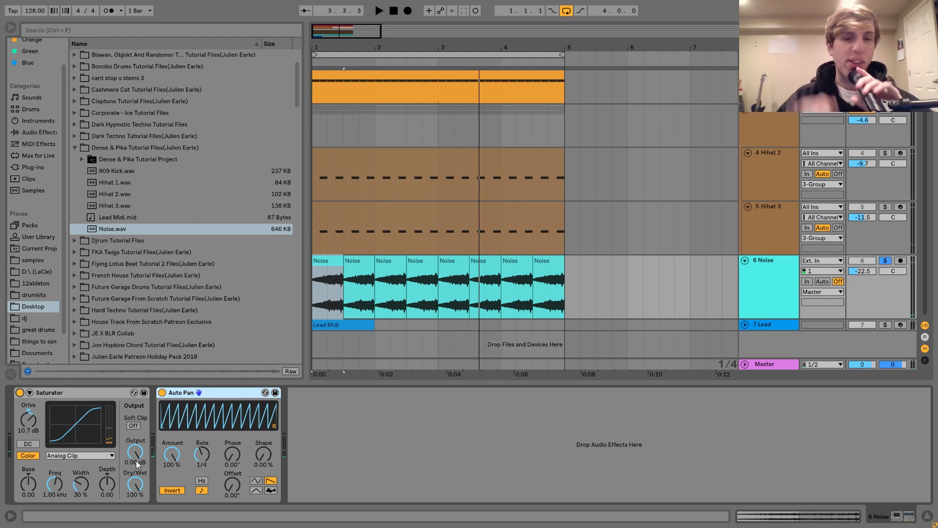
# Compare the noise in the full mix and soloed, and examine the Noise track's Auto Pan settings
pyautogui.click(883, 260)
pyautogui.press('space')
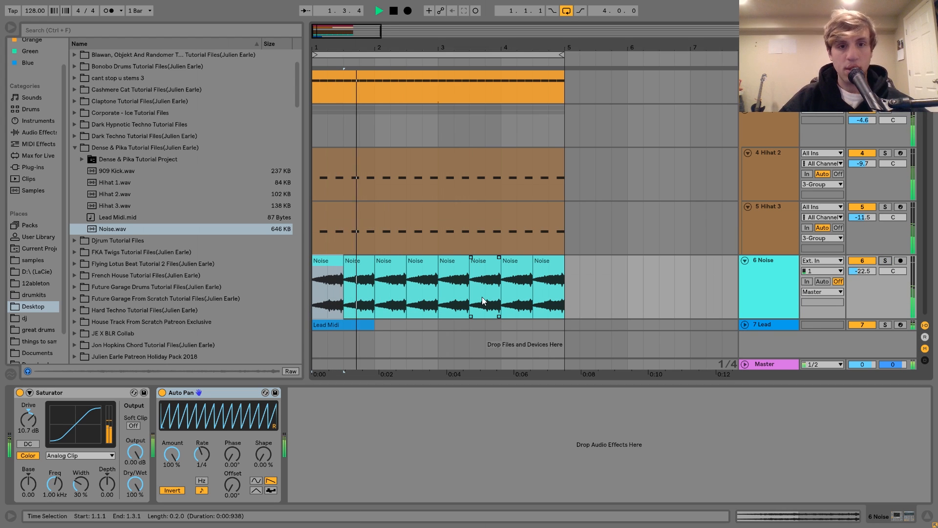
pyautogui.click(886, 262)
pyautogui.press('space')
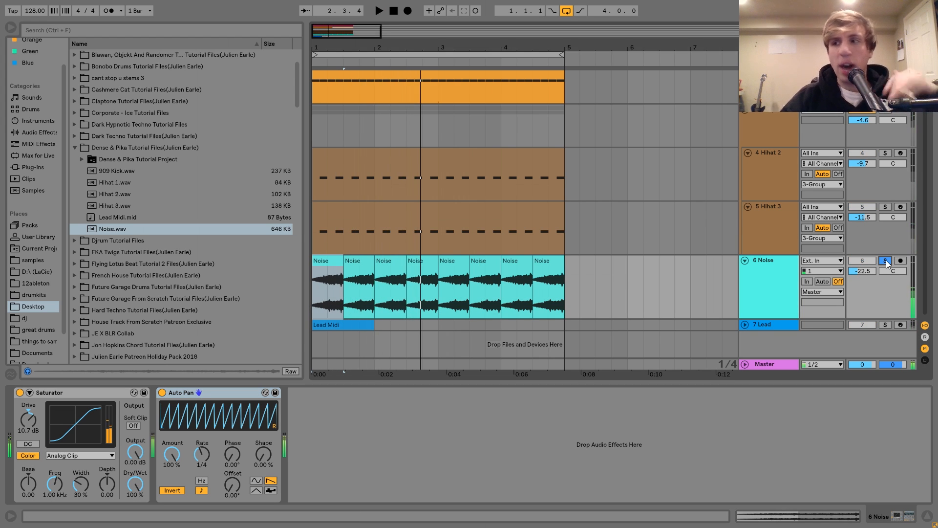
pyautogui.click(232, 458)
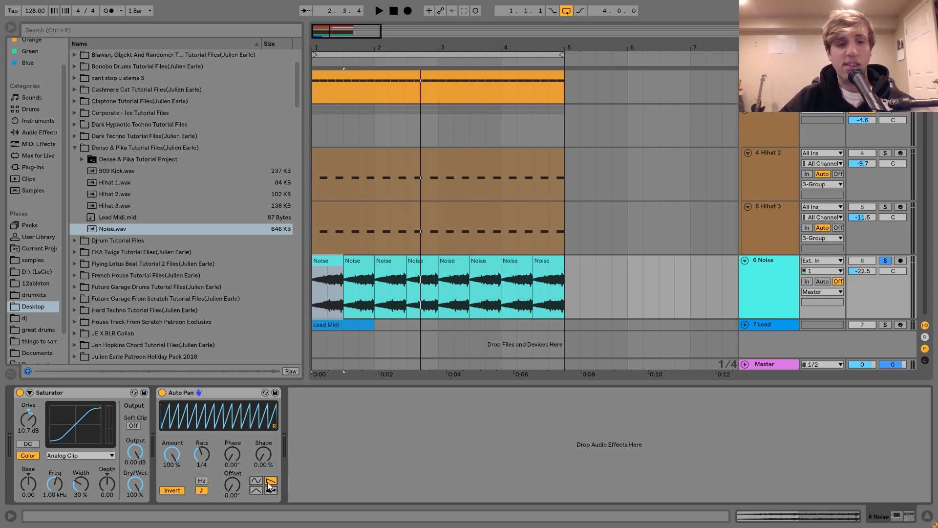
# Audition the soloed Noise track with its inverted 1/4-rate Auto Pan in short playbacks
pyautogui.press('space')
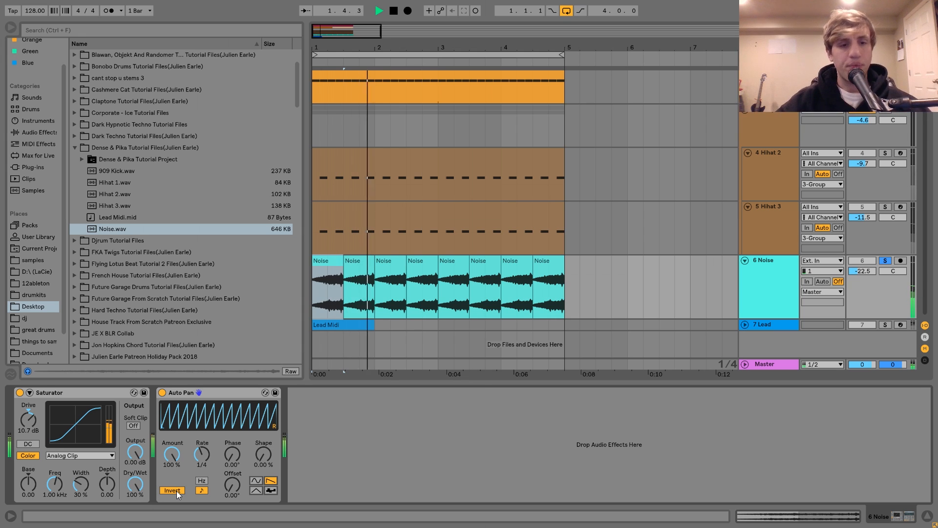
pyautogui.press('space')
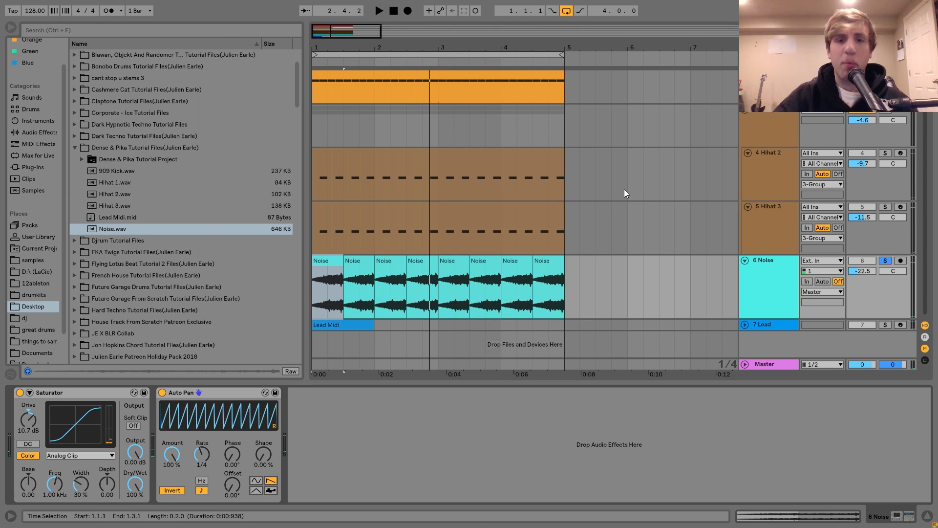
pyautogui.scroll(3, 623, 189)
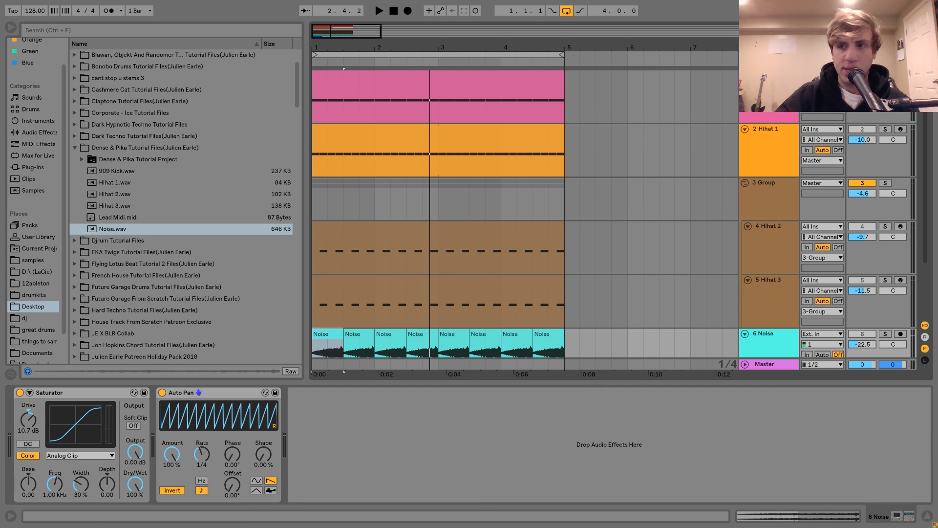
pyautogui.press('space')
pyautogui.press('space')
# Solo the Noise track again and play it back on its own
pyautogui.scroll(-3, 730, 306)
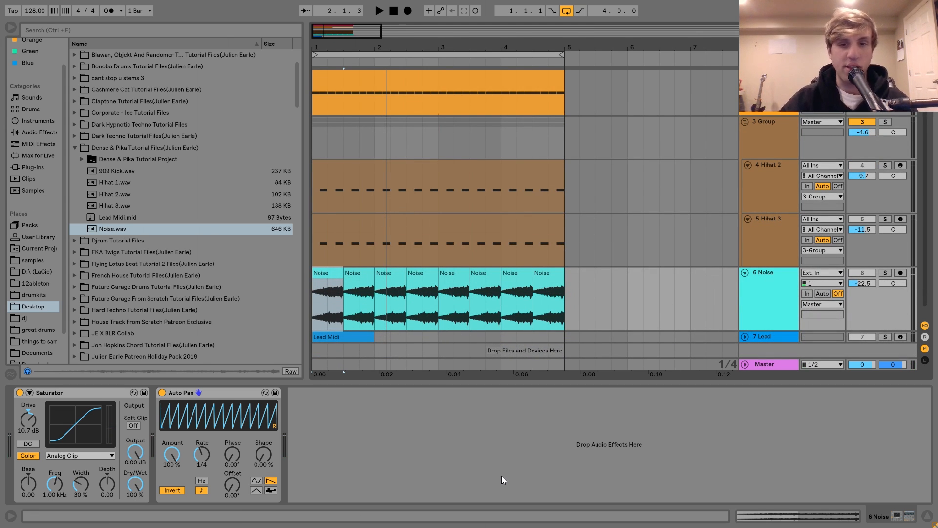
pyautogui.click(884, 273)
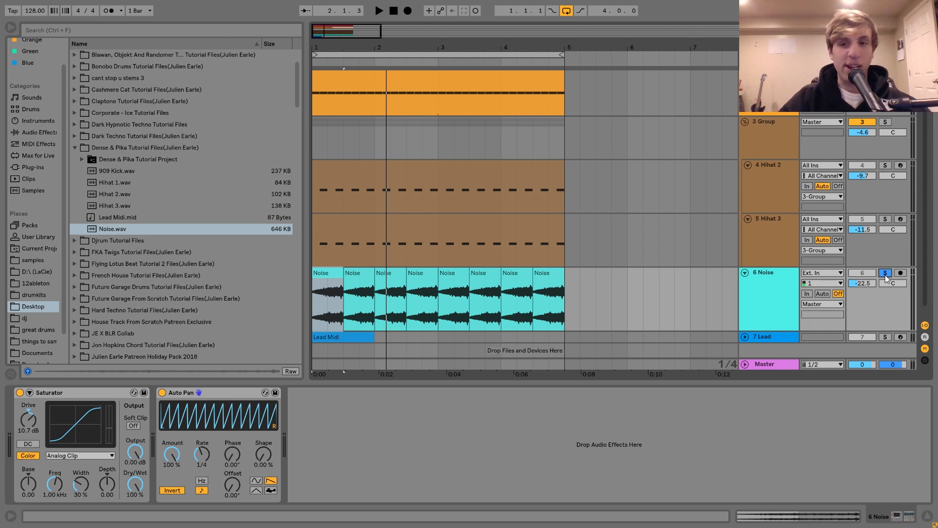
pyautogui.press('space')
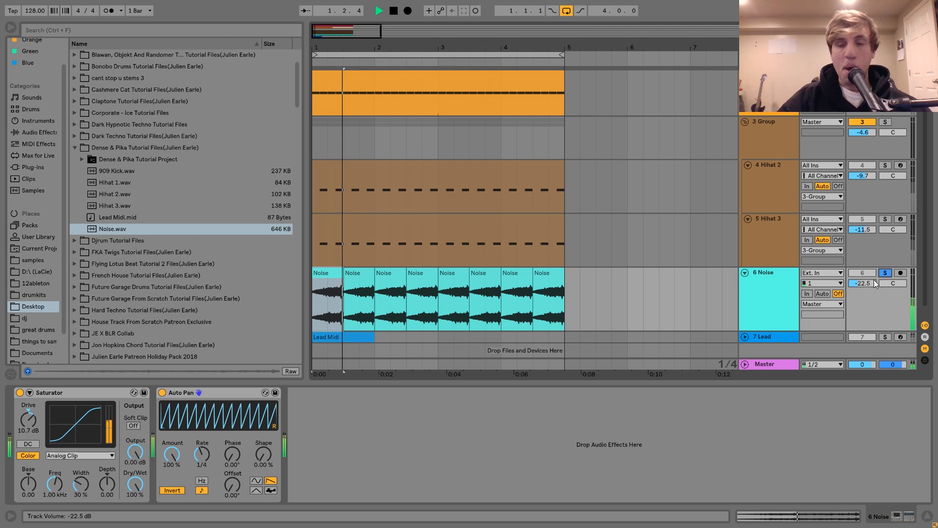
pyautogui.press('space')
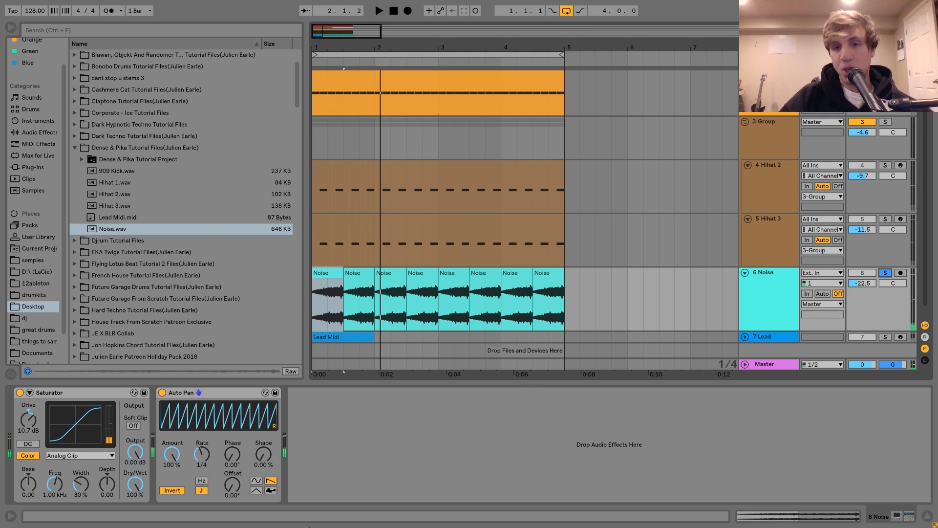
# Unfold the Lead track, select its Lead Midi clip and play the track soloed
pyautogui.scroll(-1, 581, 318)
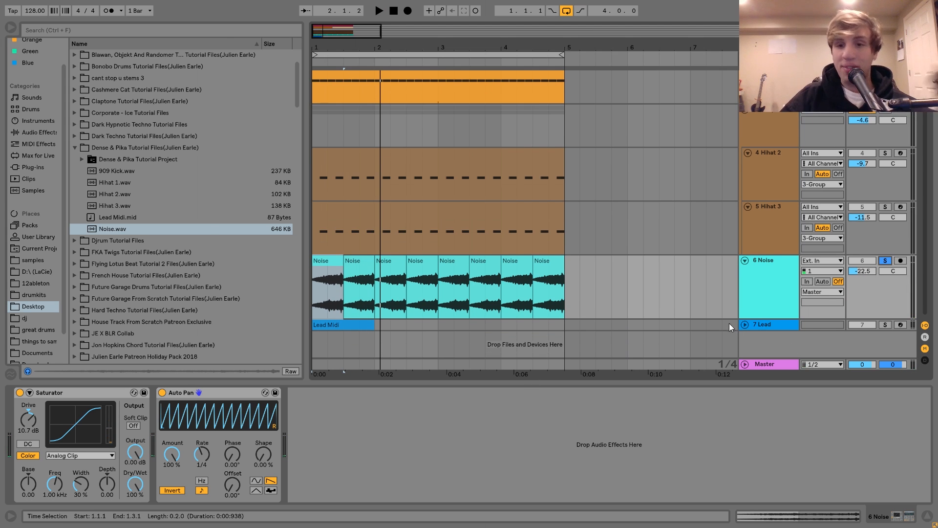
pyautogui.click(744, 324)
pyautogui.click(365, 310)
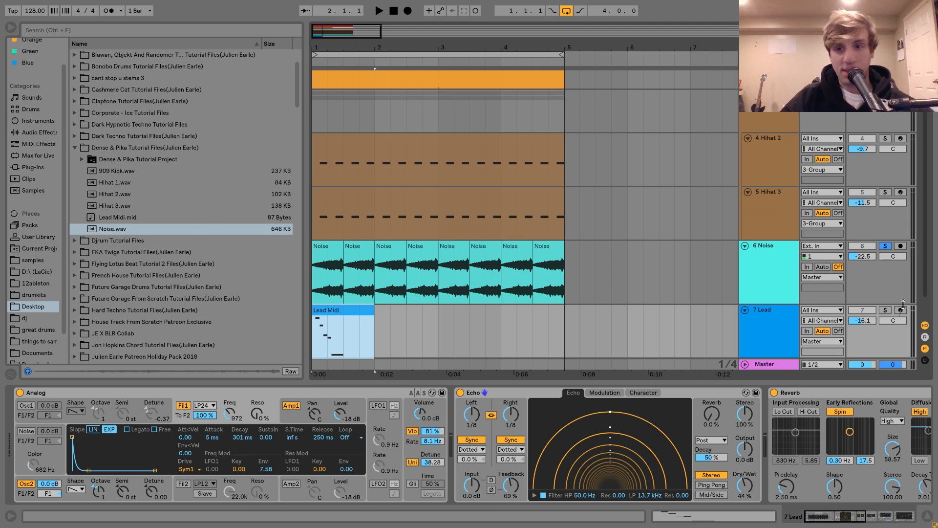
pyautogui.click(885, 309)
pyautogui.press('space')
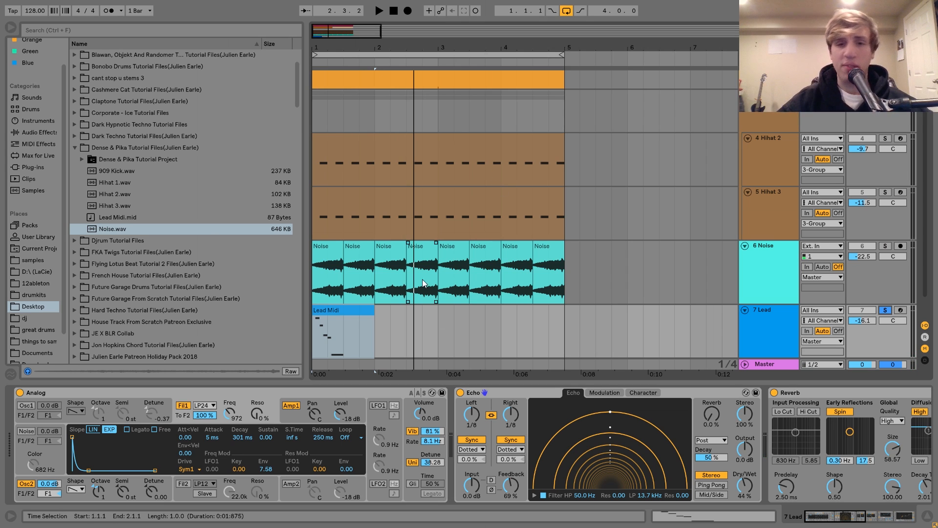
pyautogui.scroll(-5, 570, 201)
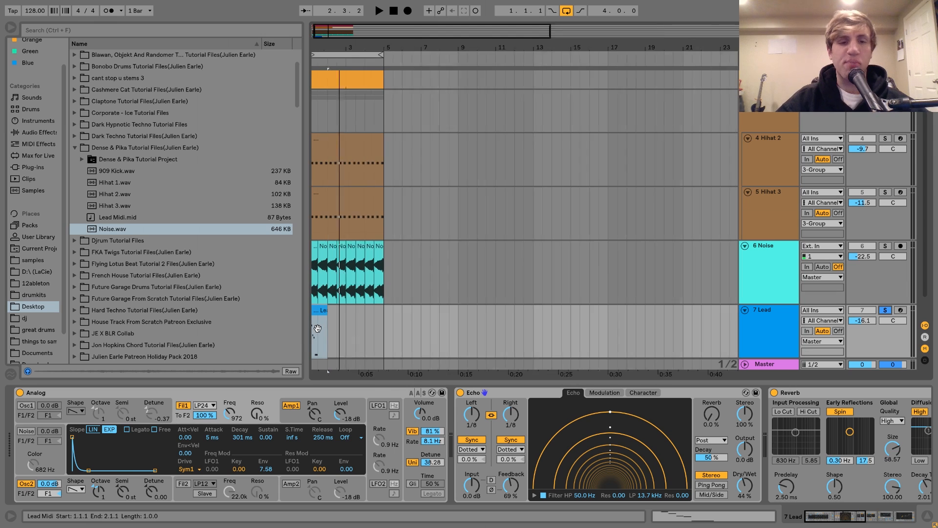
pyautogui.scroll(5, 461, 309)
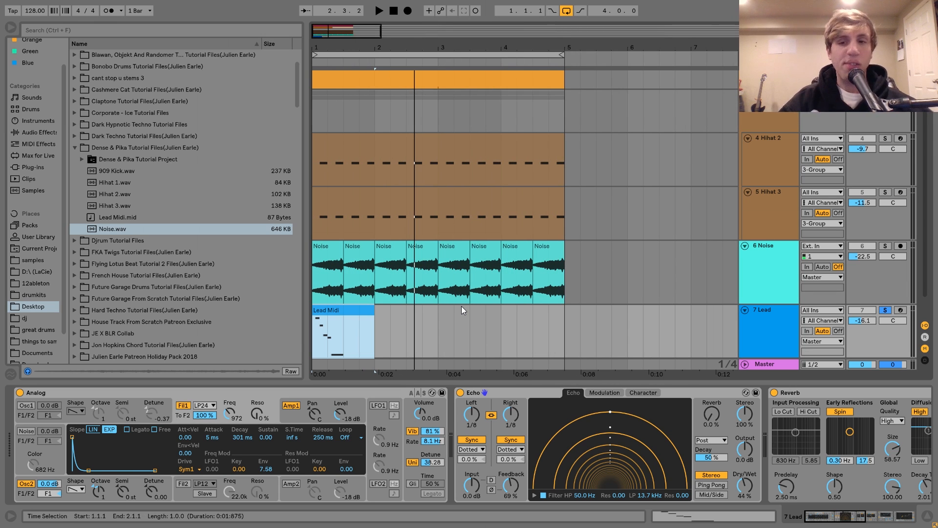
pyautogui.scroll(4, 461, 307)
pyautogui.hscroll(-5, 462, 306)
pyautogui.scroll(-4, 461, 307)
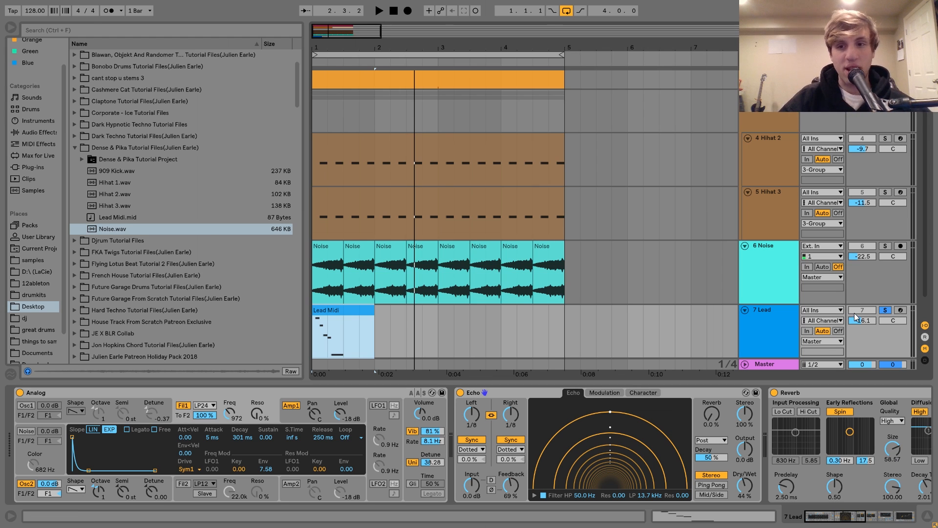
# Remove the Lead track's solo and compare the mix with the Lead track off and switched on
pyautogui.click(884, 310)
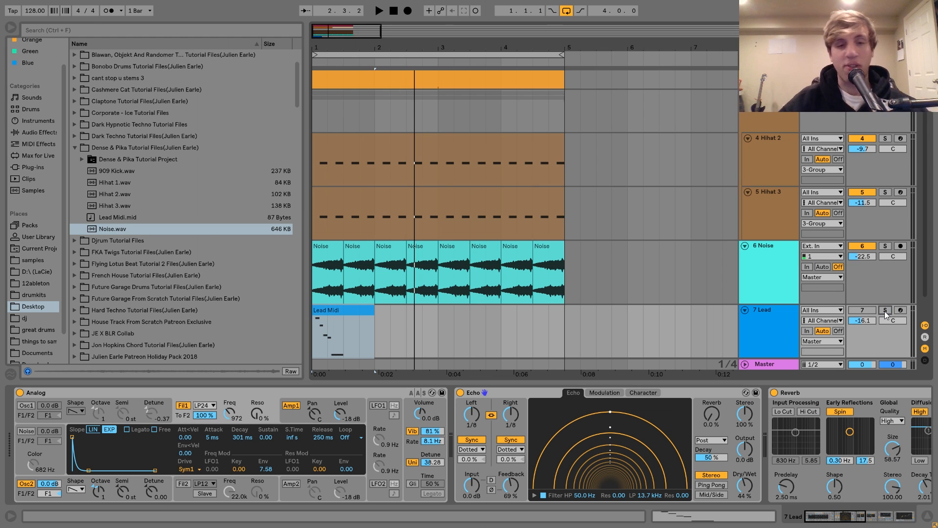
pyautogui.press('space')
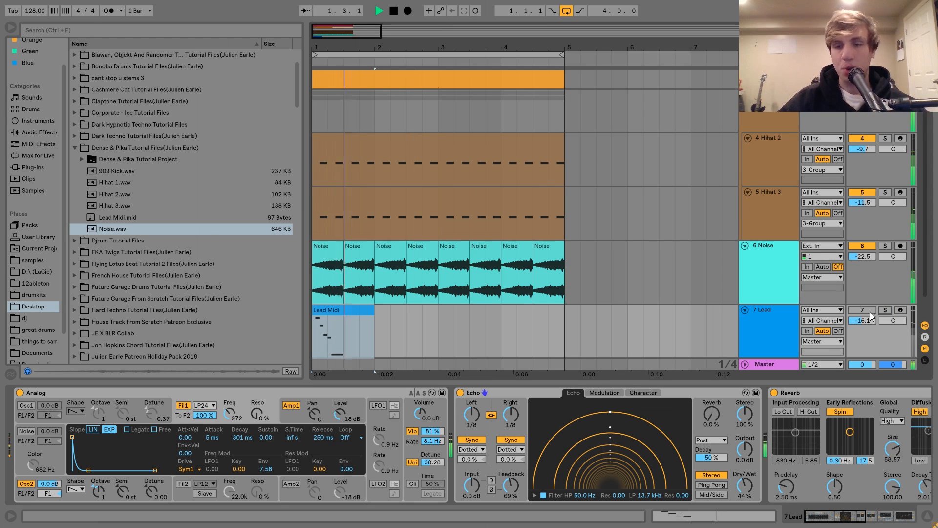
pyautogui.press('space')
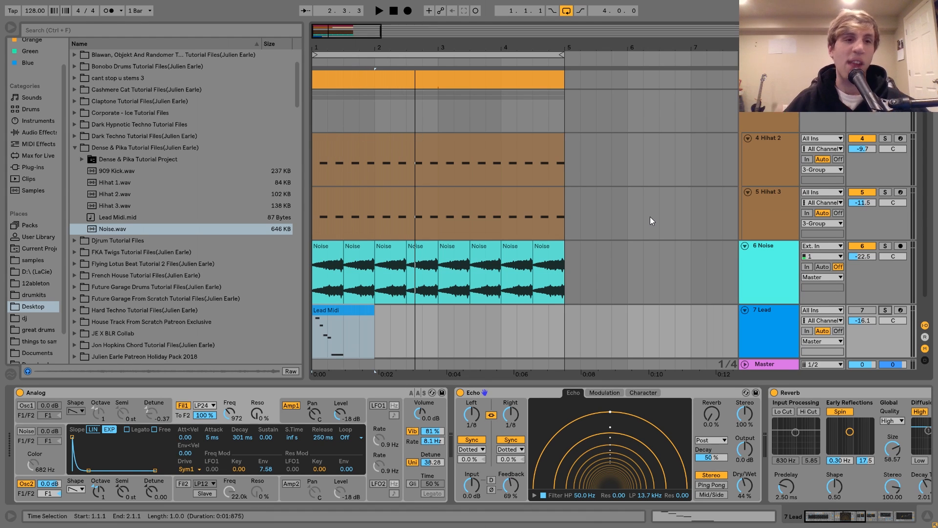
pyautogui.click(853, 311)
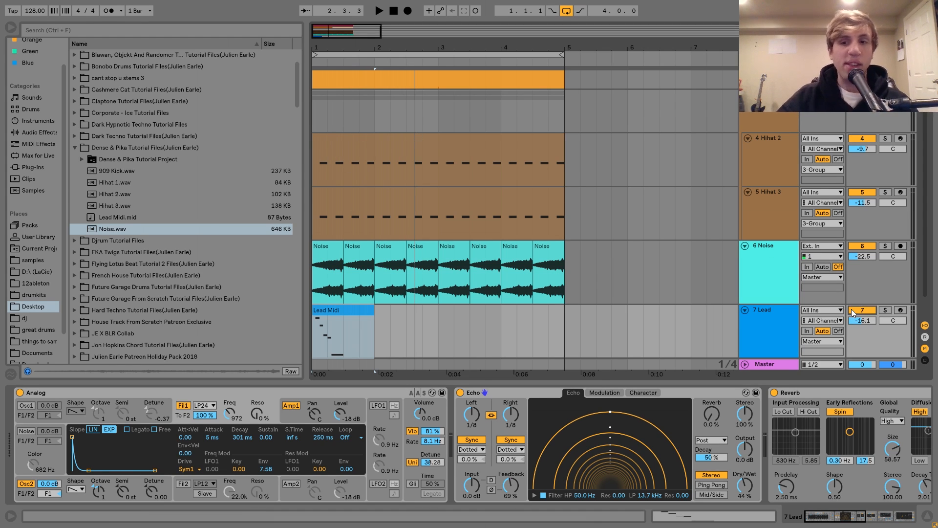
pyautogui.press('space')
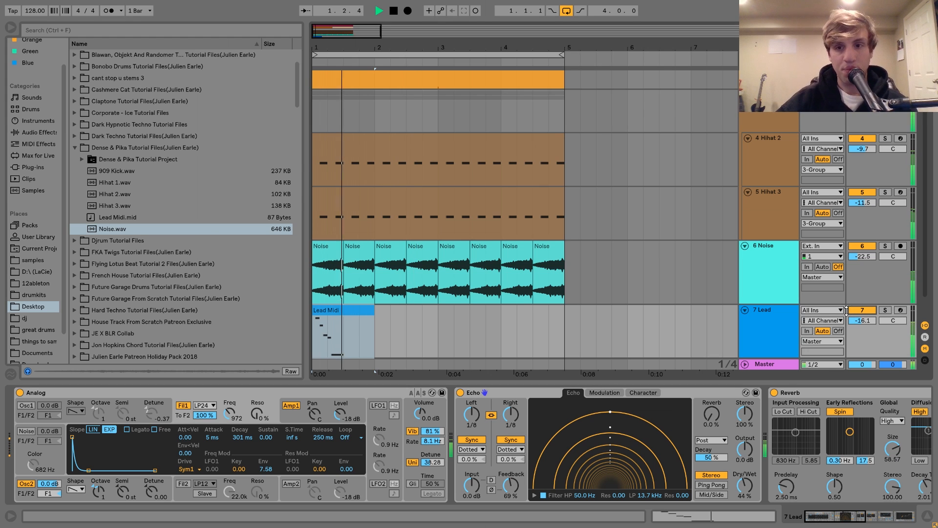
pyautogui.click(771, 325)
pyautogui.press('space')
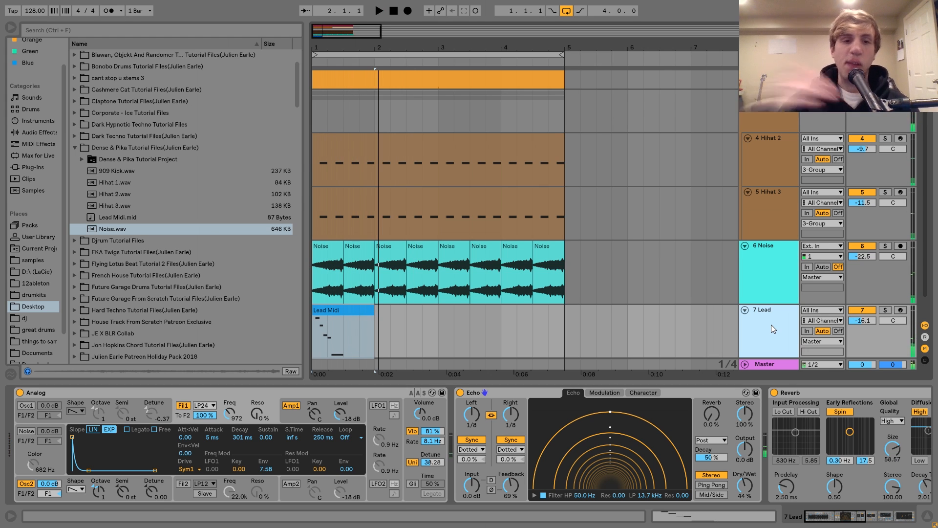
# Solo the Lead track, open the Lead Midi clip and inspect its notes by selecting them all and the long C1 note
pyautogui.click(884, 310)
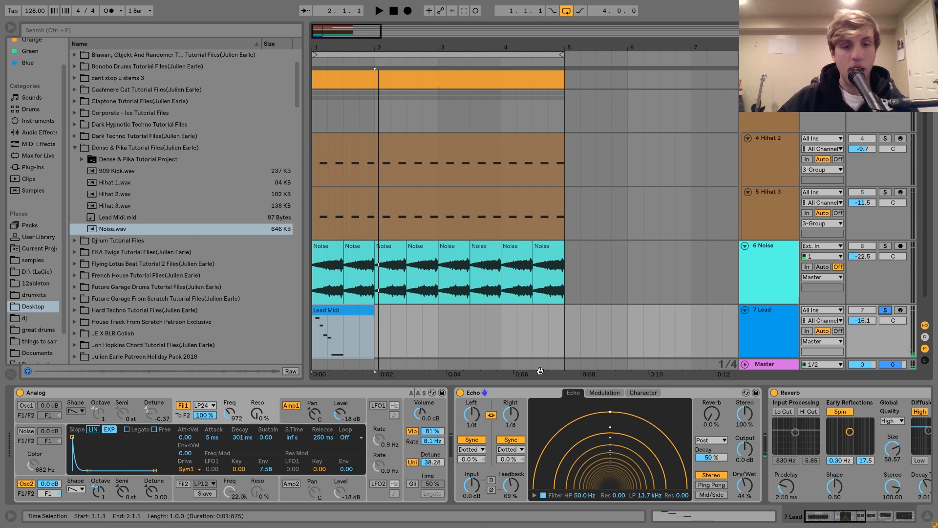
pyautogui.doubleClick(349, 319)
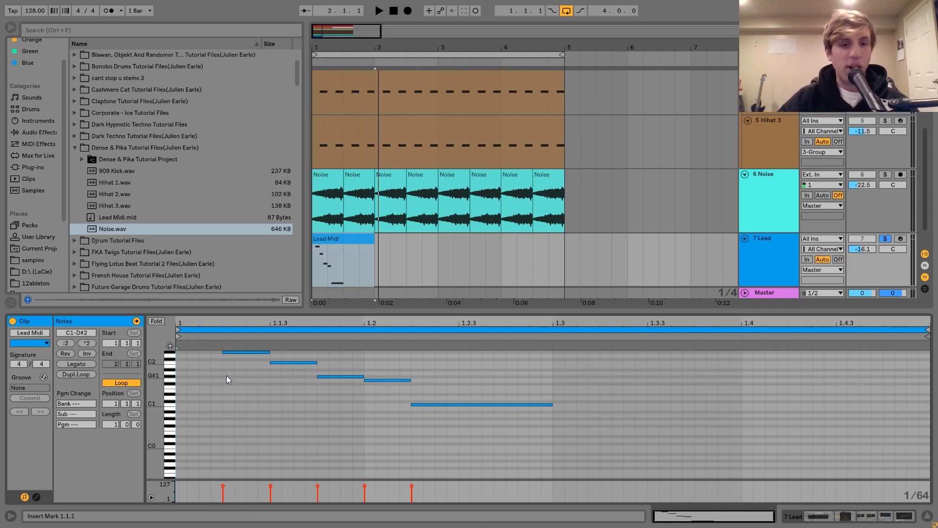
pyautogui.click(215, 351)
pyautogui.moveTo(215, 350); pyautogui.dragTo(433, 423)
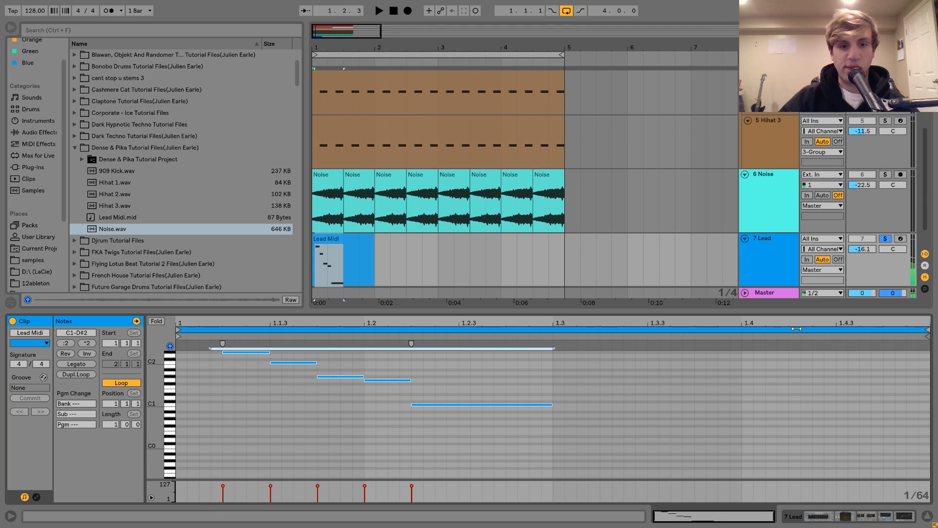
pyautogui.click(460, 405)
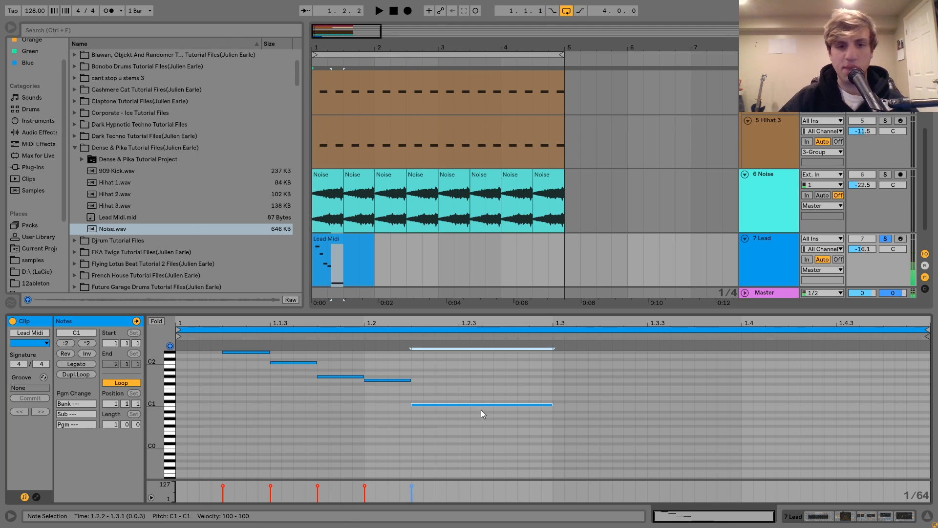
# Return to the Lead track's devices and examine Analog's oscillator 2 and filter 1 settings
pyautogui.click(785, 251)
pyautogui.click(786, 251)
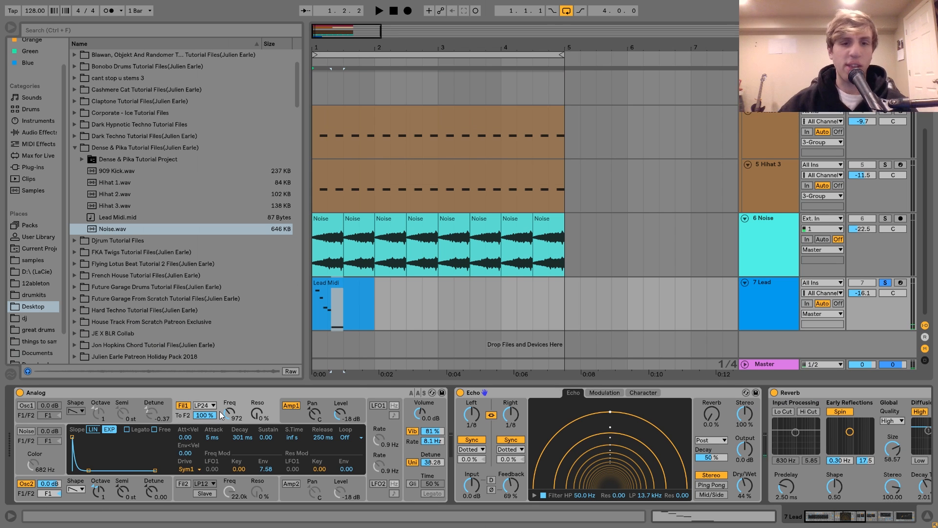
pyautogui.scroll(3, 436, 127)
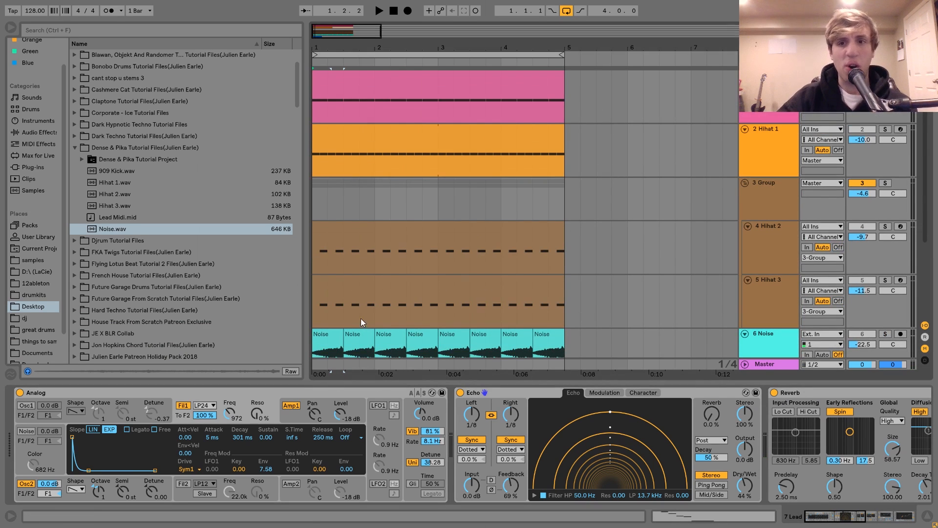
pyautogui.scroll(-3, 488, 244)
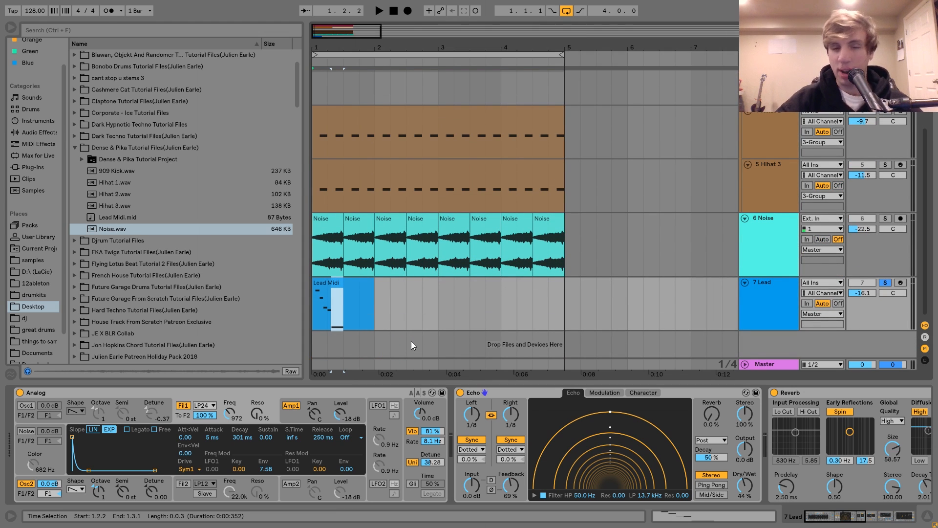
pyautogui.click(346, 283)
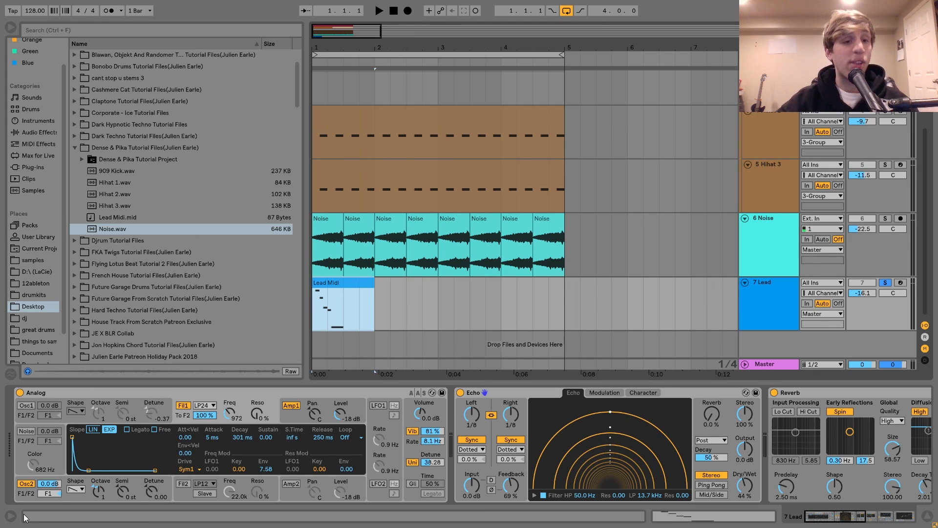
pyautogui.click(99, 485)
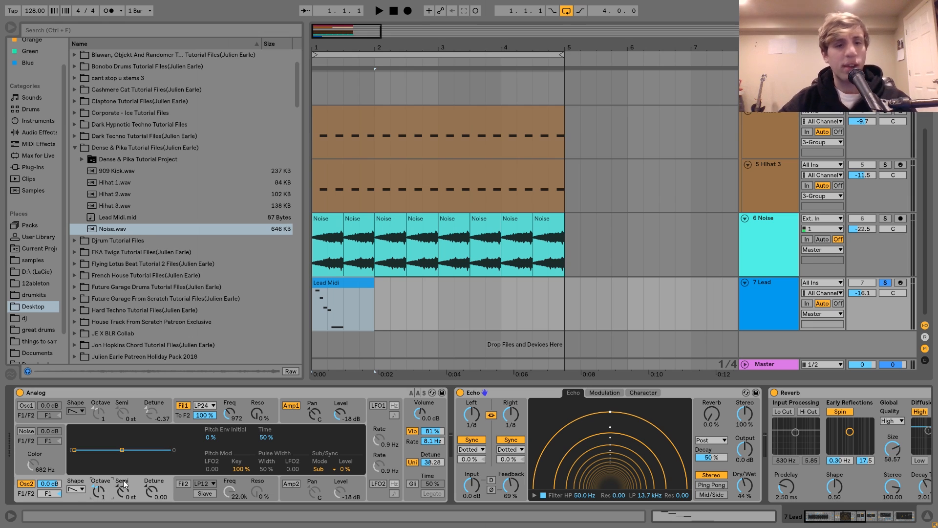
pyautogui.click(218, 415)
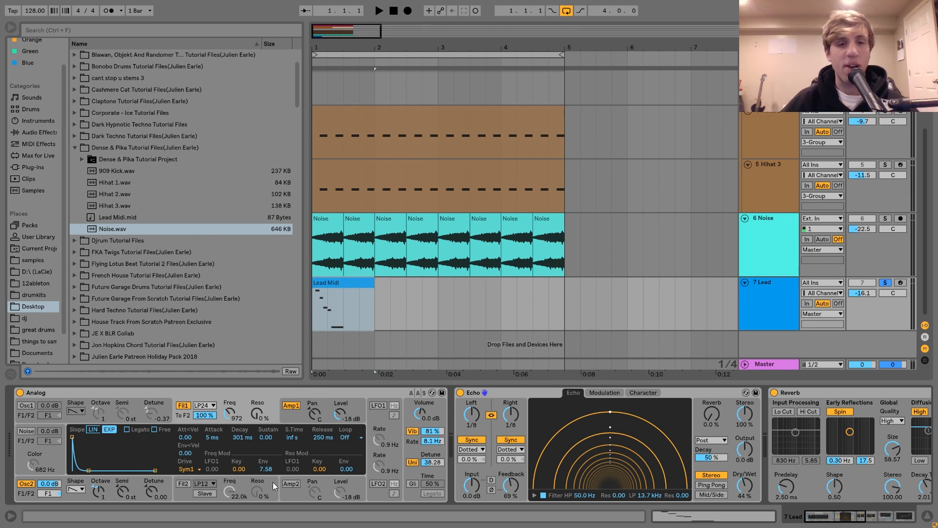
# Arm the Lead track for recording and shift the computer MIDI keyboard down to the C1 to D2 octave
pyautogui.click(900, 283)
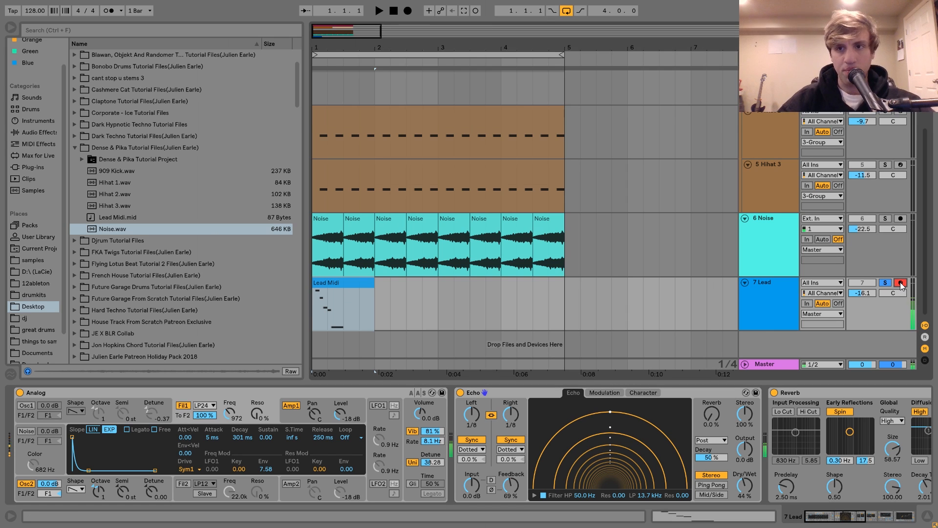
pyautogui.press('z')
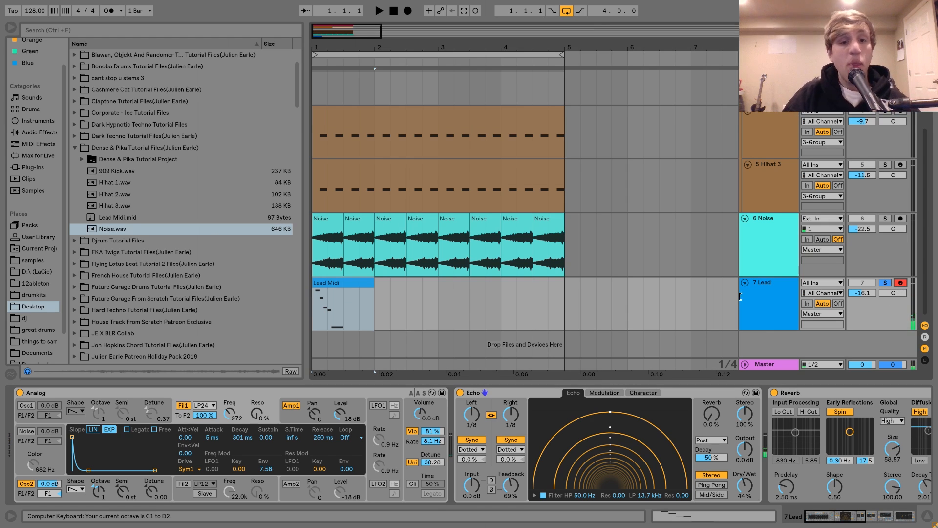
# Examine Analog's amp 1 envelope and its global vibrato and unison settings, and play back the Lead
pyautogui.click(288, 418)
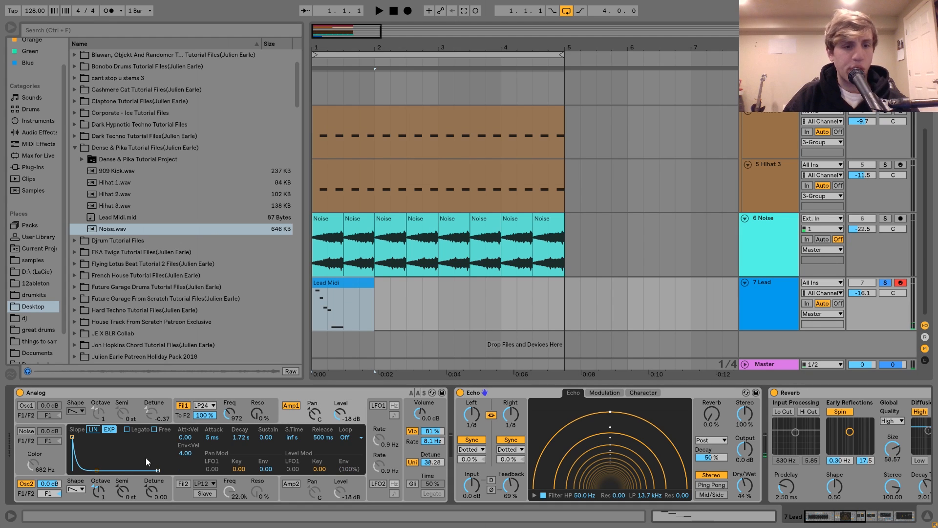
pyautogui.click(410, 444)
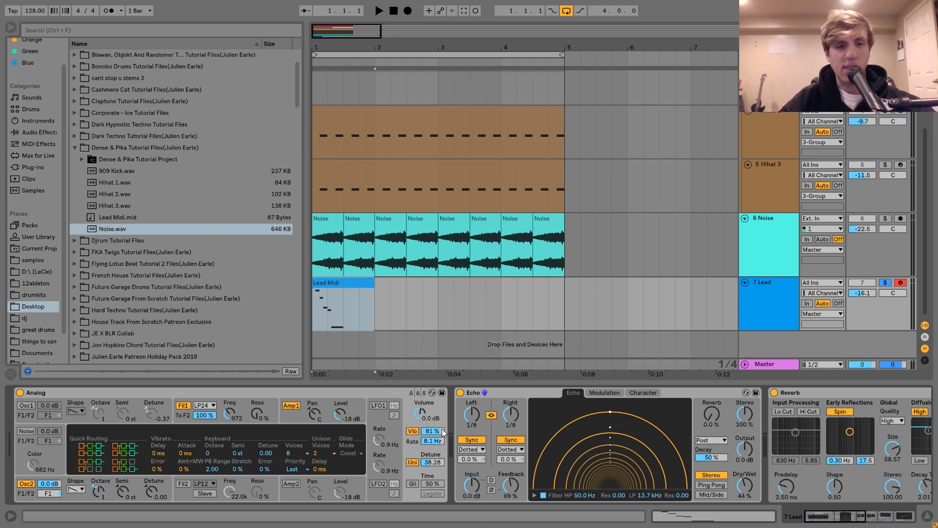
pyautogui.press('space')
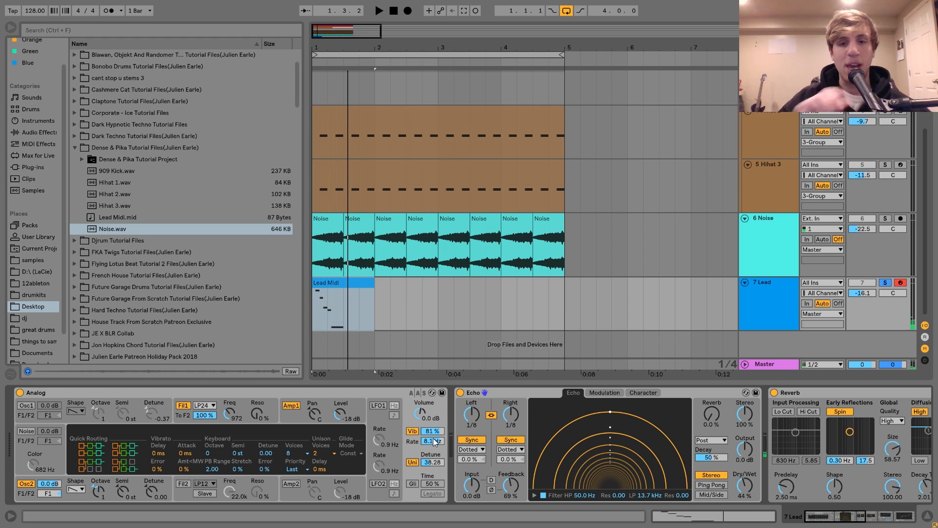
# Play the Lead to compare its sound with Analog's Unison switched off and on
pyautogui.click(411, 462)
pyautogui.click(411, 461)
pyautogui.press('space')
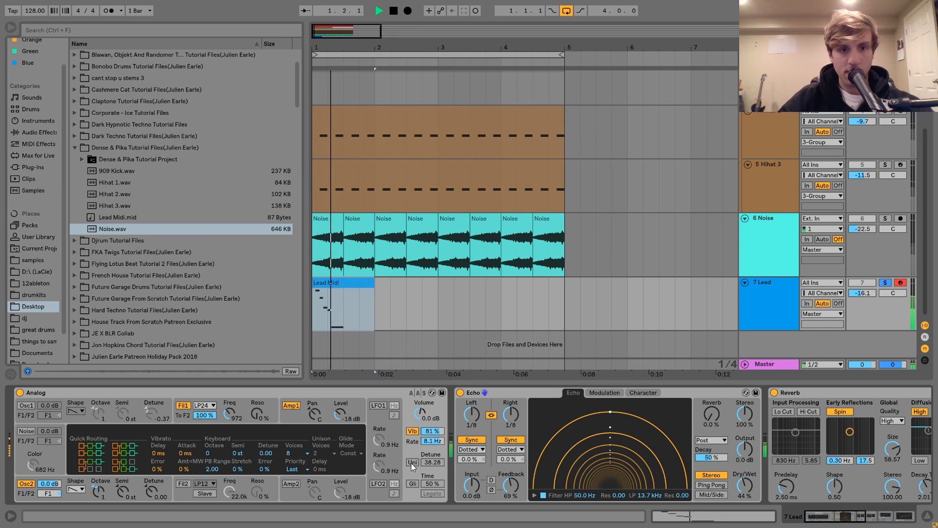
pyautogui.press('space')
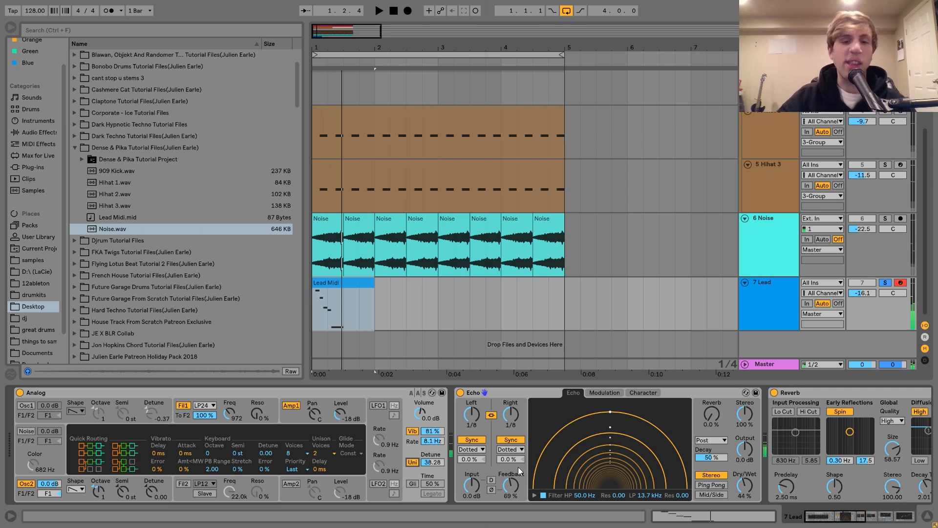
# Examine the Lead's Echo delay and filter settings and listen to the soloed clip
pyautogui.hscroll(5, 523, 432)
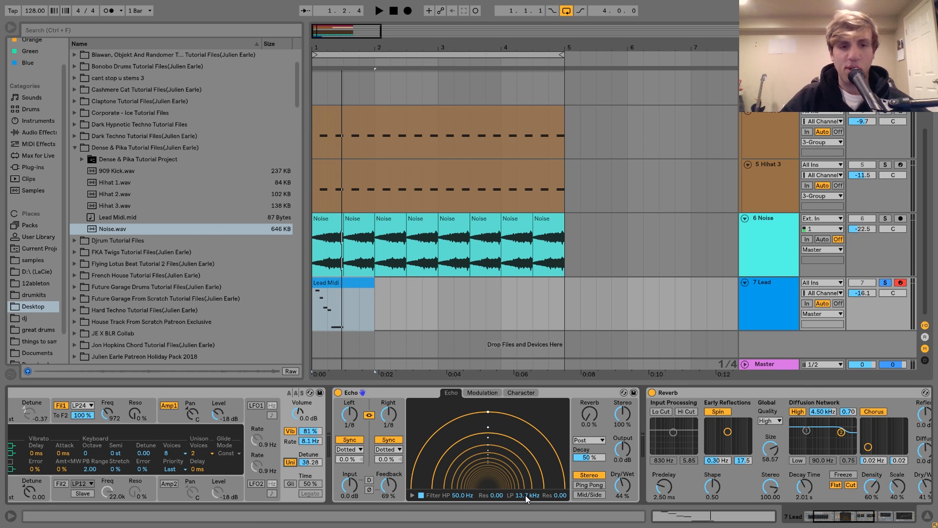
pyautogui.press('space')
pyautogui.press('space')
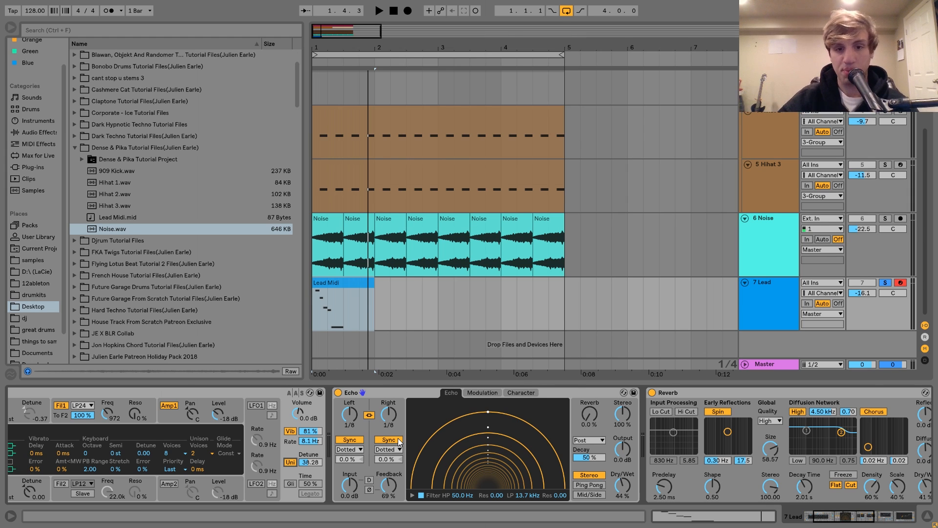
# Review the Lead's Reverb settings and compare playback with the Reverb bypassed and switched on
pyautogui.scroll(-10, 398, 438)
pyautogui.hscroll(-5, 398, 438)
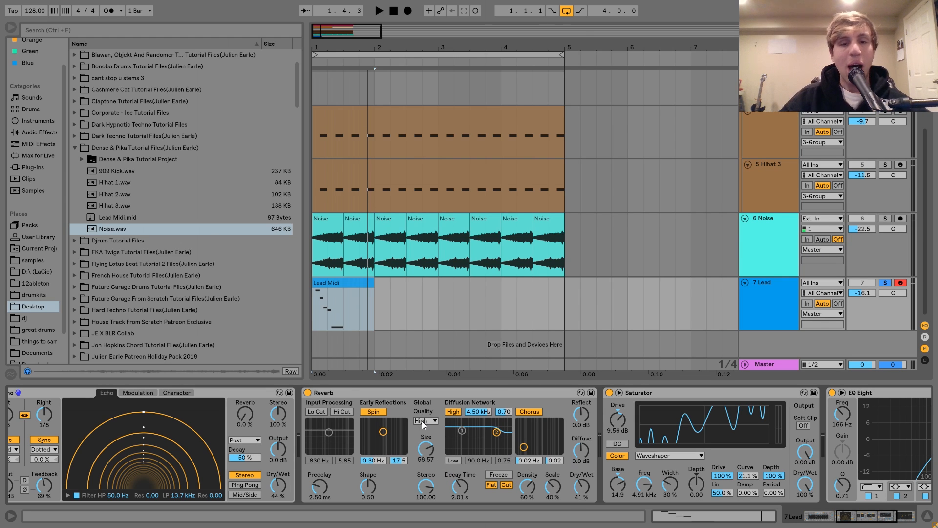
pyautogui.press('space')
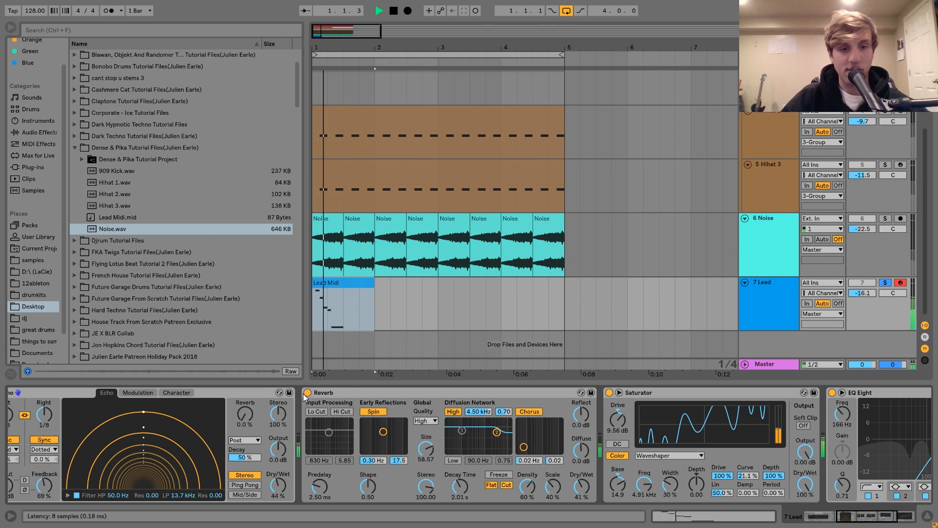
pyautogui.click(307, 392)
pyautogui.click(309, 392)
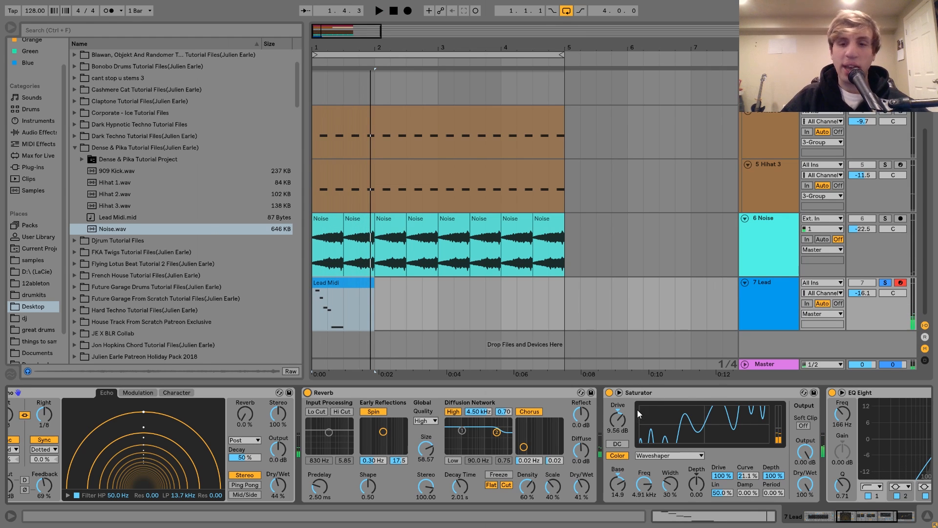
# Inspect the Lead's Waveshaper Saturator and compare playback with it bypassed and switched on
pyautogui.click(638, 394)
pyautogui.hscroll(3, 638, 394)
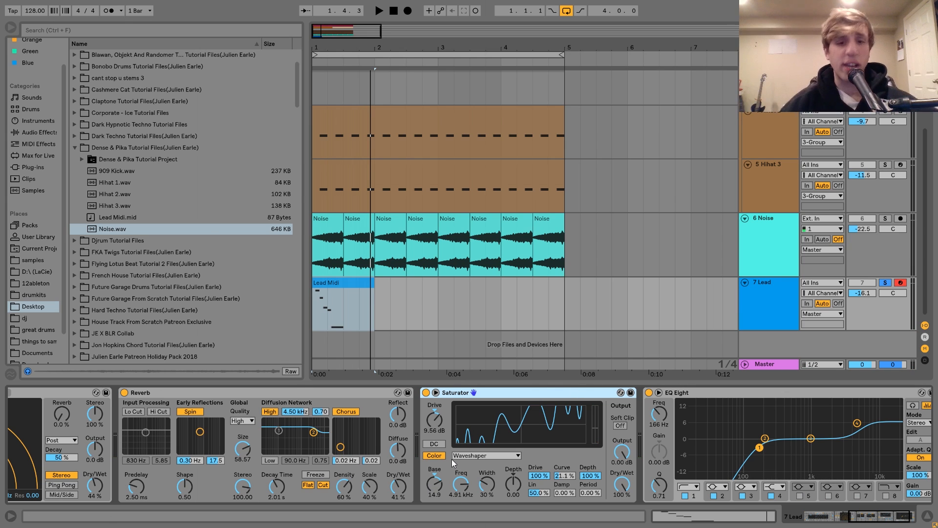
pyautogui.press('space')
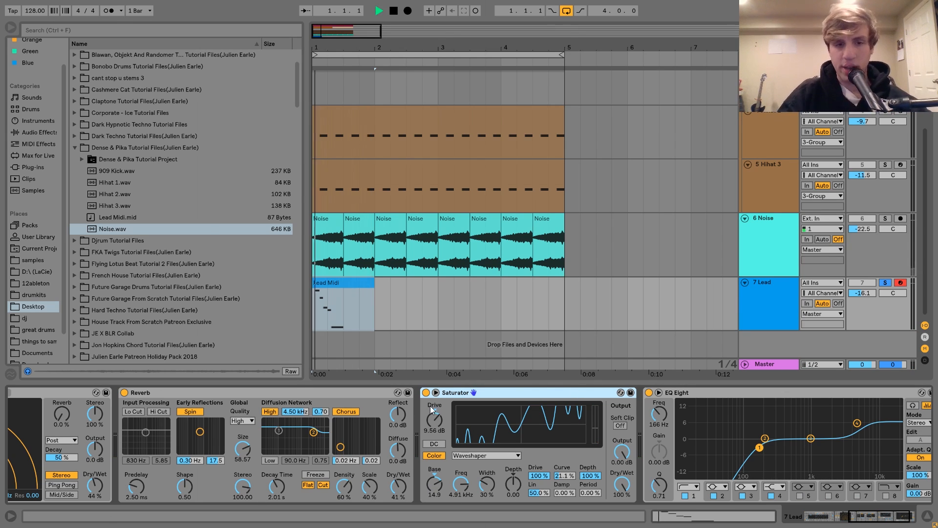
pyautogui.press('space')
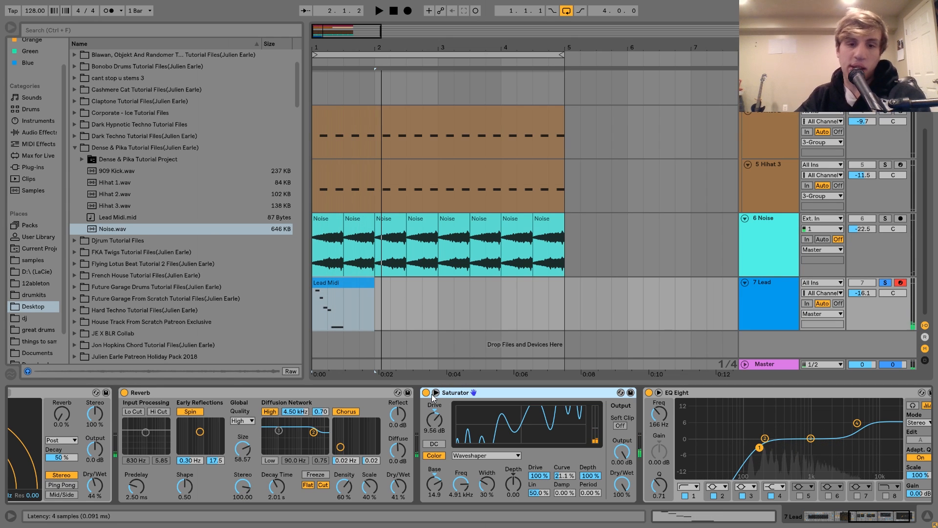
pyautogui.click(426, 393)
pyautogui.press('space')
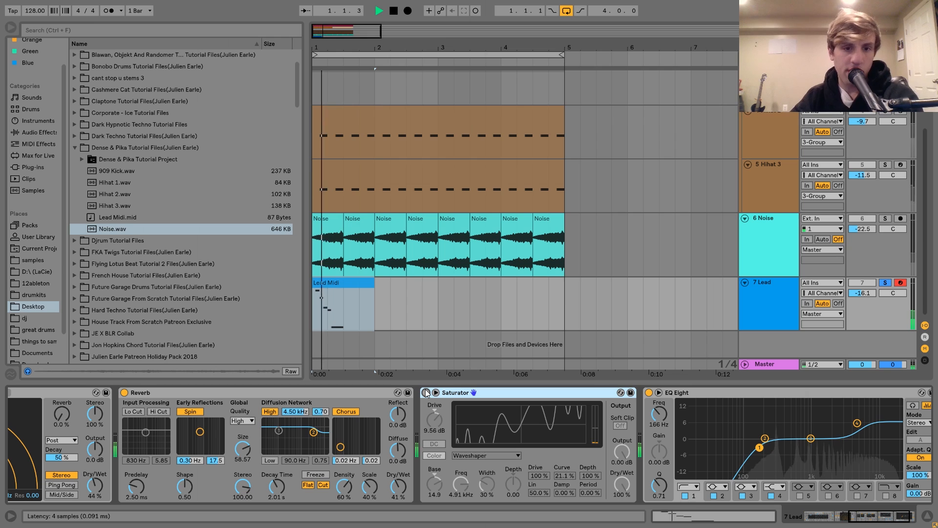
pyautogui.press('space')
pyautogui.click(426, 393)
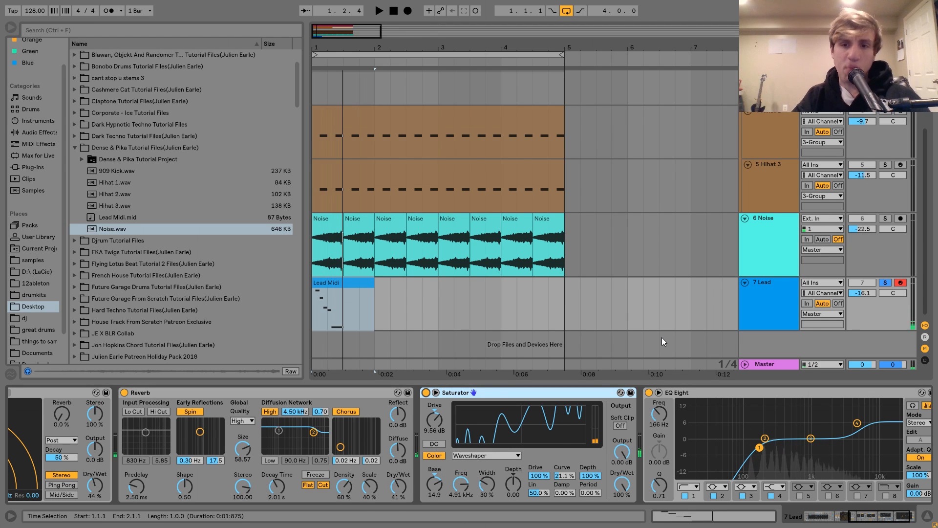
# Check the running recording in OBS and return to Ableton Live in full-screen view
pyautogui.hscroll(-5, 497, 461)
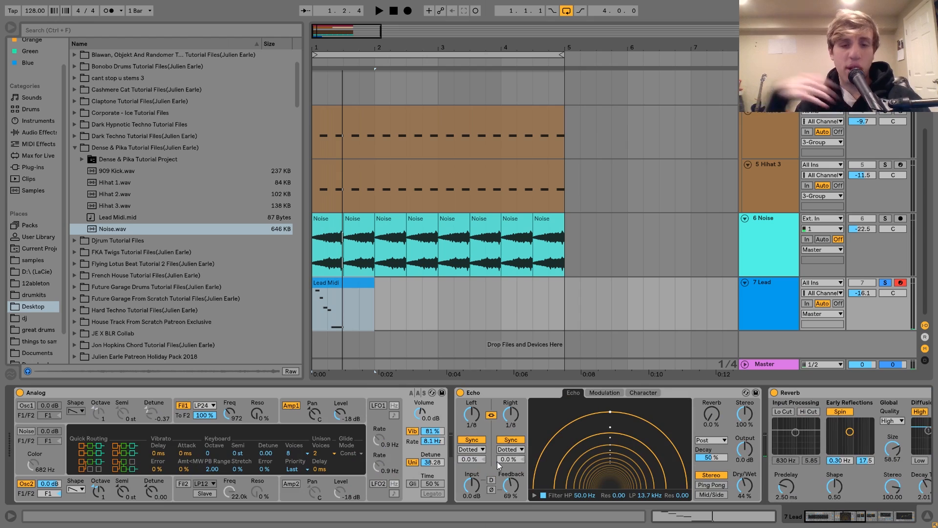
pyautogui.hotkey('alt', 'Tab')
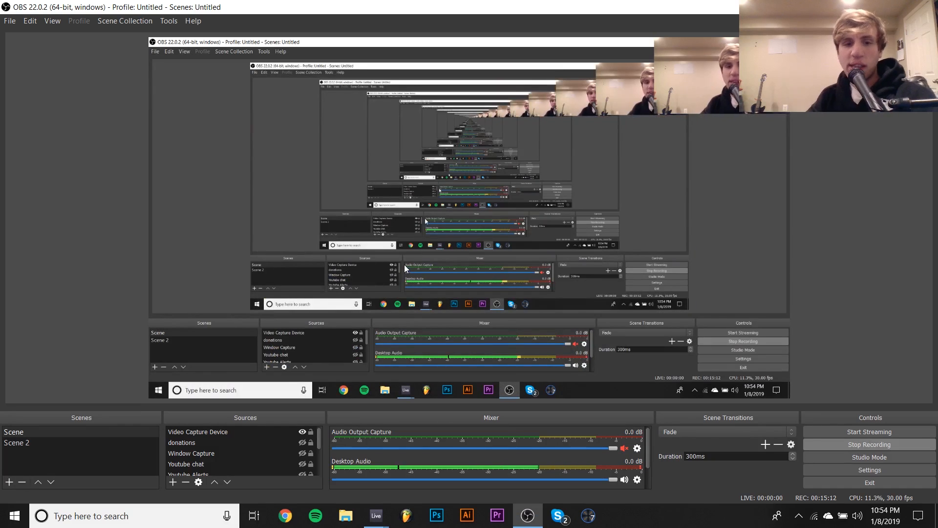
pyautogui.moveTo(376, 514)
pyautogui.click(358, 471)
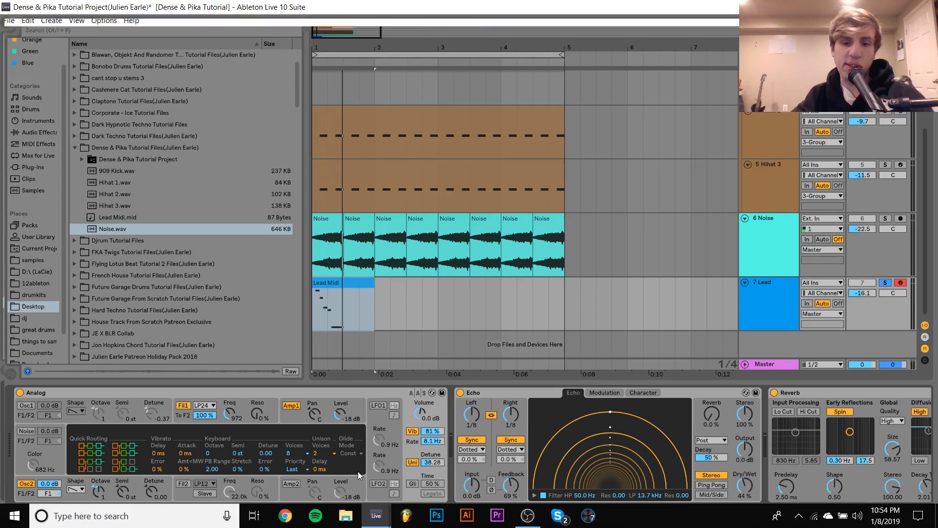
pyautogui.press('F11')
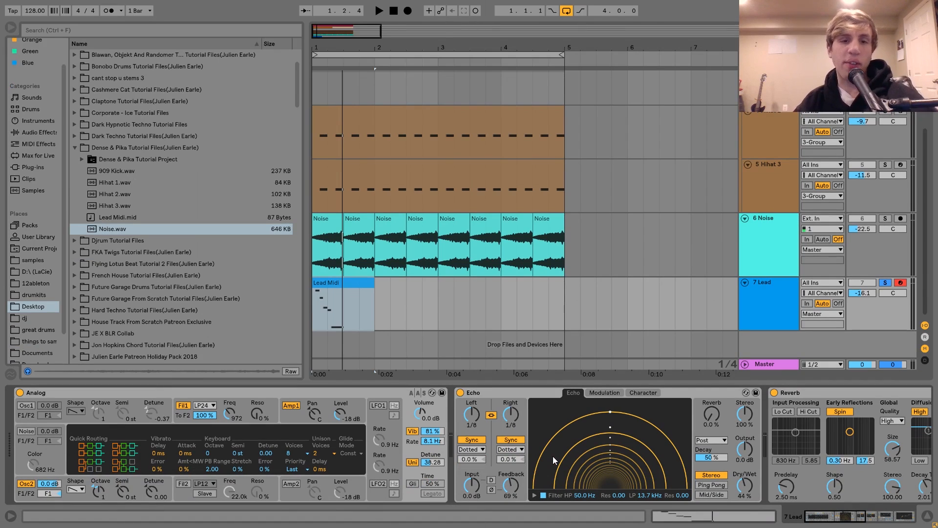
# Review the Lead's effect chain from Echo through Reverb and Saturator to EQ Eight, and play back the result
pyautogui.click(505, 392)
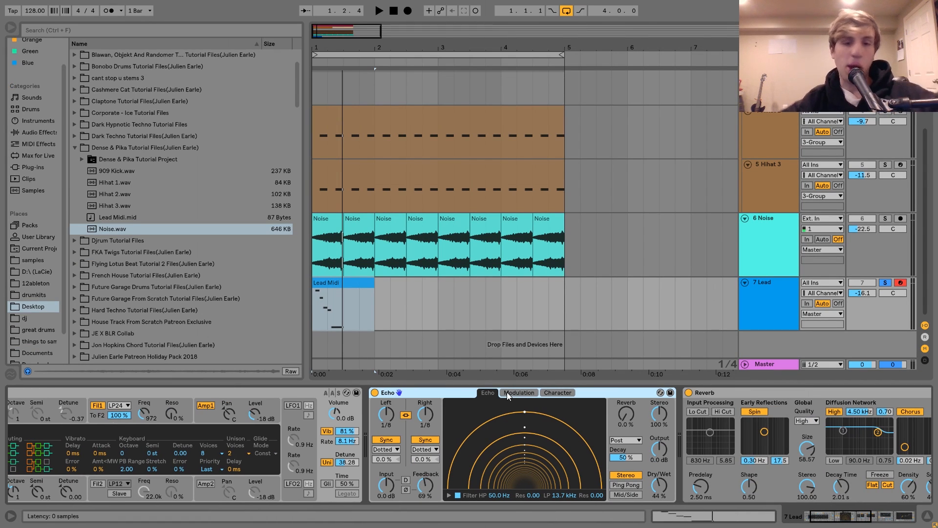
pyautogui.scroll(-5, 506, 392)
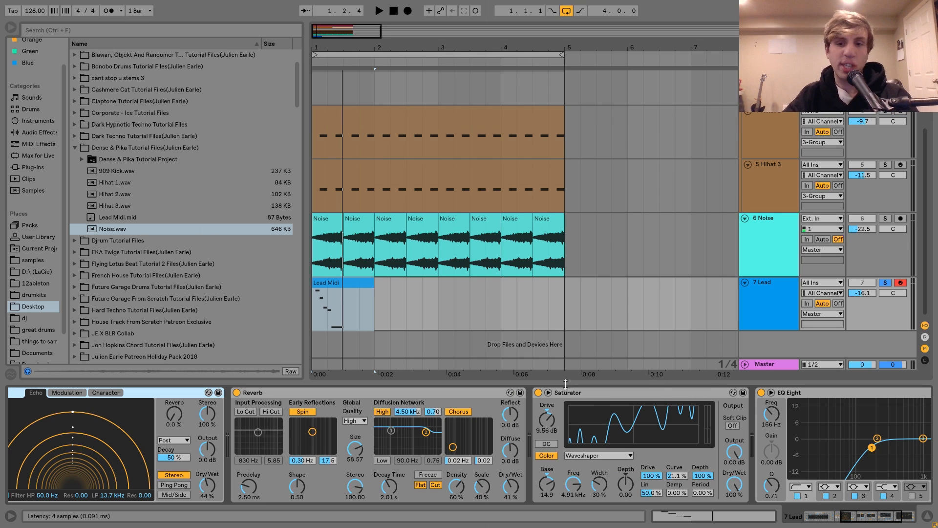
pyautogui.scroll(-2, 573, 397)
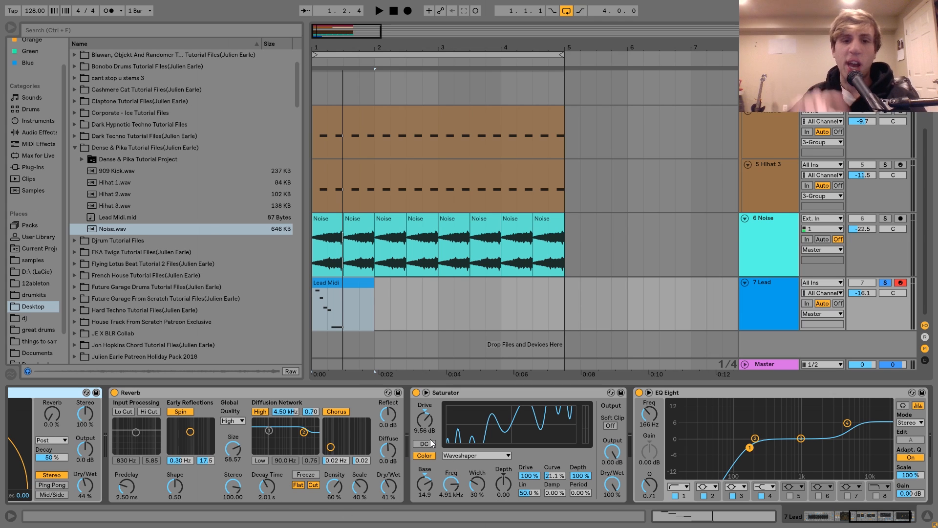
pyautogui.press('space')
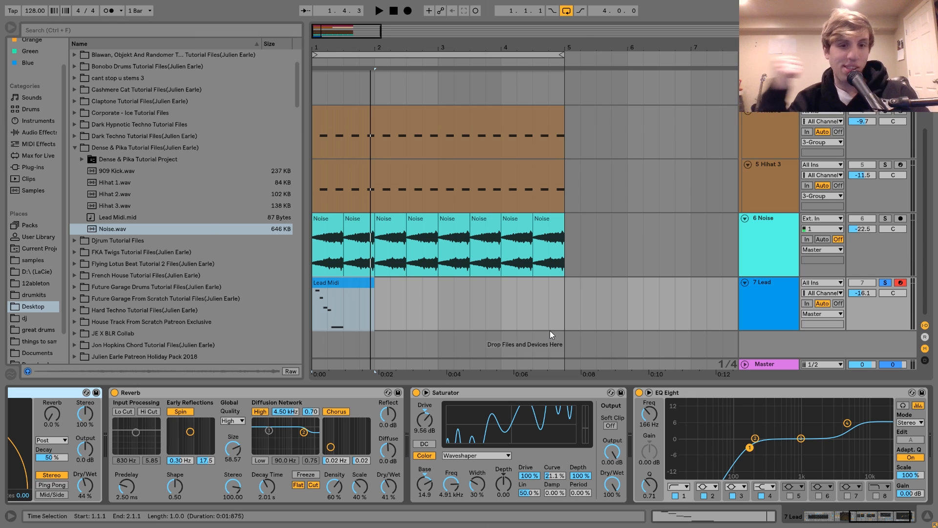
pyautogui.hscroll(2, 581, 420)
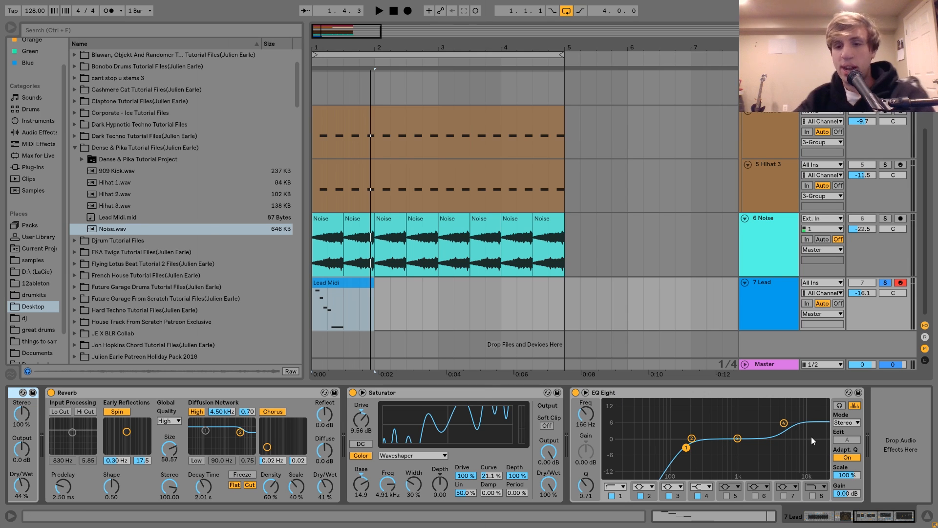
# Remove the Lead track's solo and compare the full mix with EQ Eight's band 4 high shelf off and on
pyautogui.press('space')
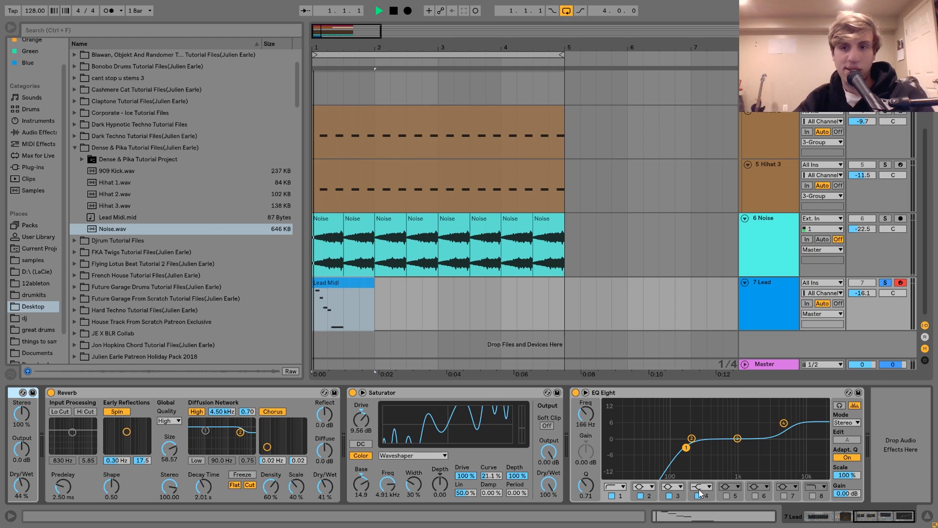
pyautogui.click(885, 282)
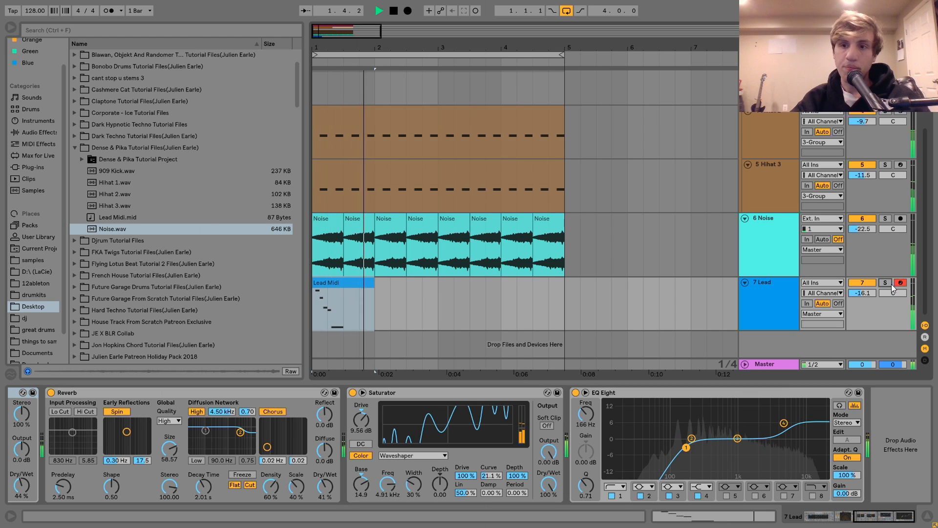
pyautogui.click(702, 495)
pyautogui.press('space')
pyautogui.press('space')
pyautogui.press('space')
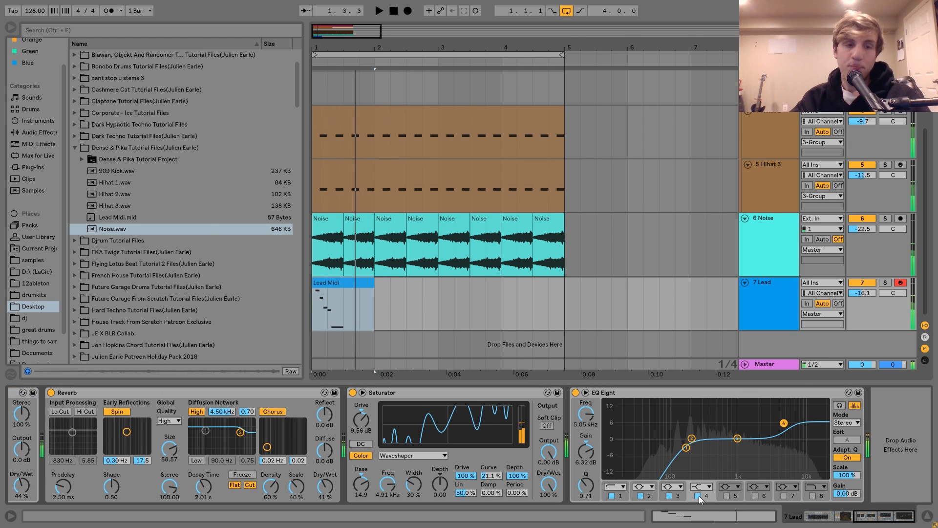
pyautogui.click(885, 282)
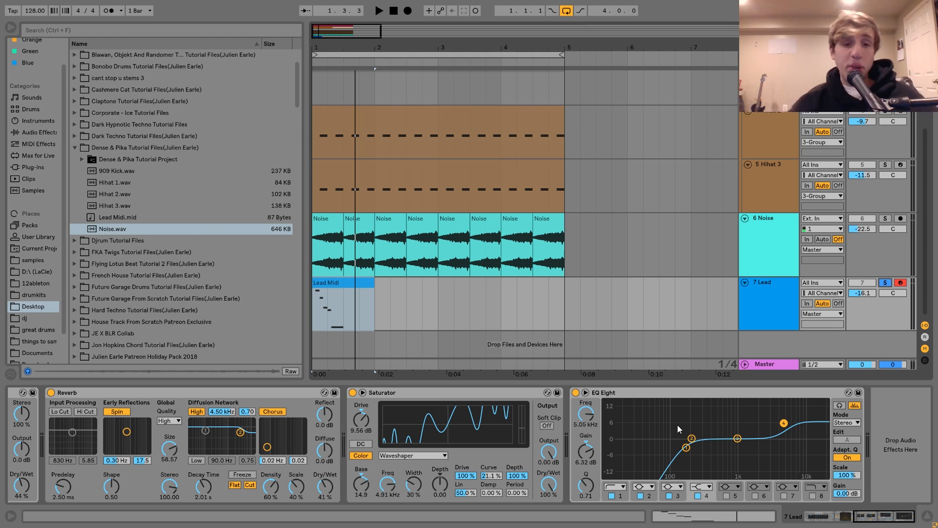
pyautogui.click(886, 283)
pyautogui.scroll(3, 886, 283)
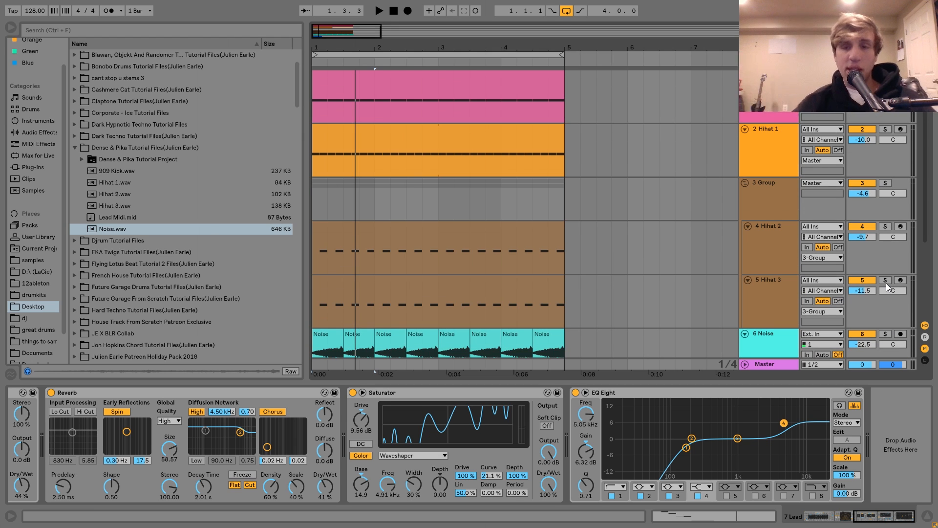